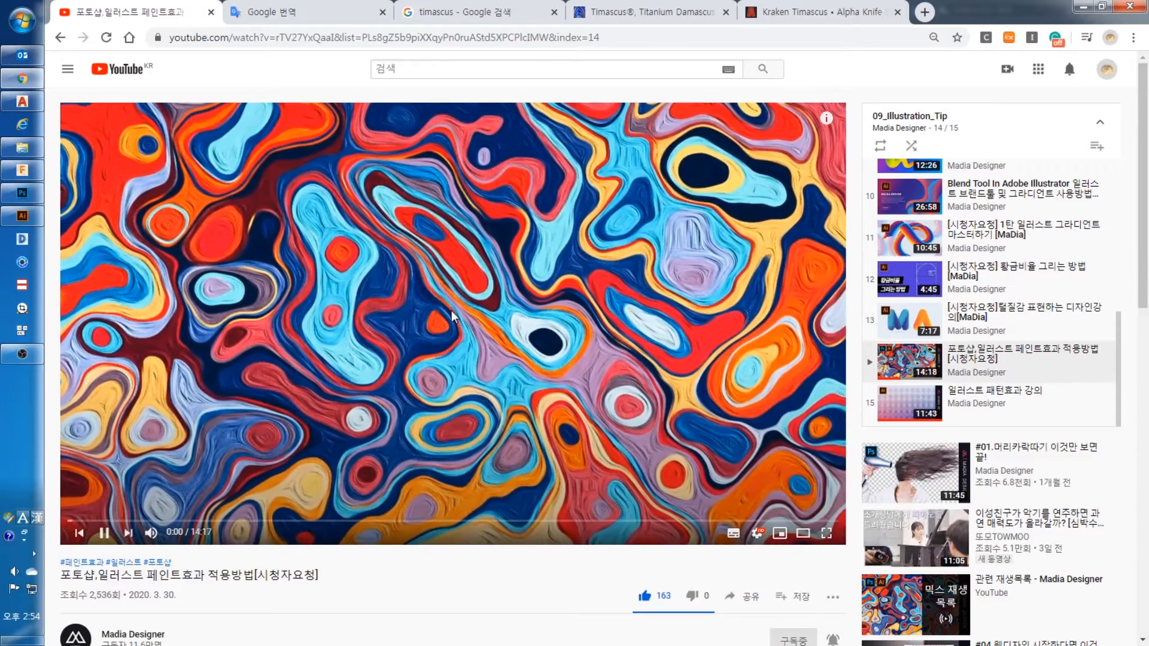
# Skim the paint-effect tutorial video on YouTube, jumping ahead to about 4:12.
pyautogui.click(230, 491)
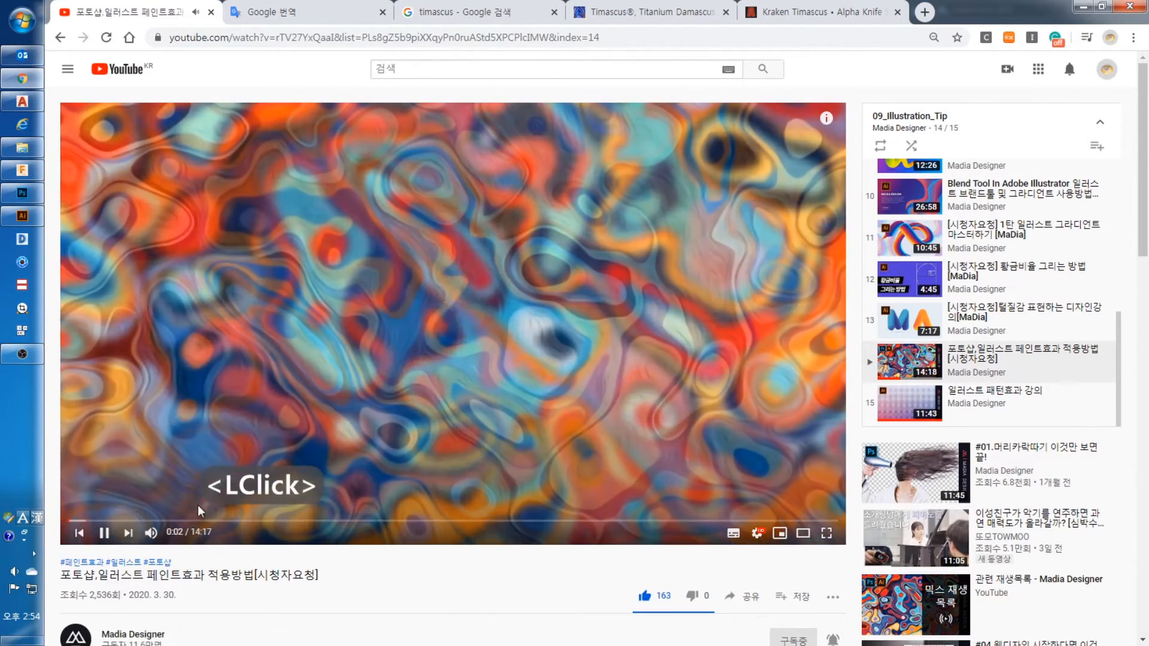
pyautogui.moveTo(70, 527); pyautogui.dragTo(245, 530)
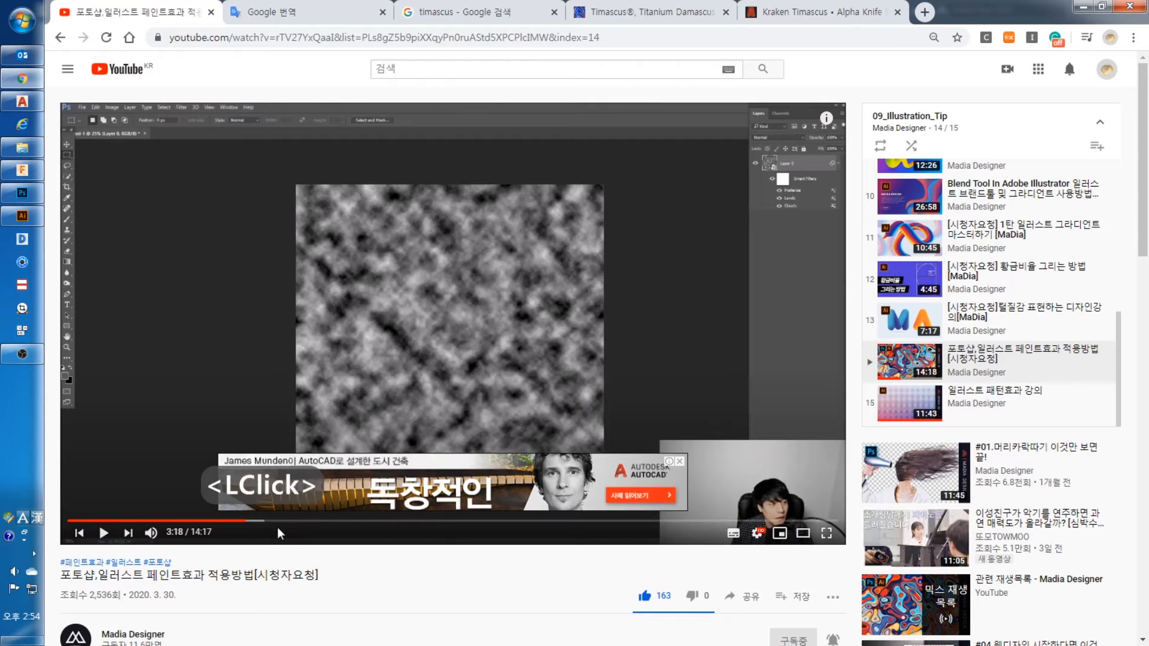
pyautogui.click(277, 522)
pyautogui.moveTo(277, 522); pyautogui.dragTo(303, 522)
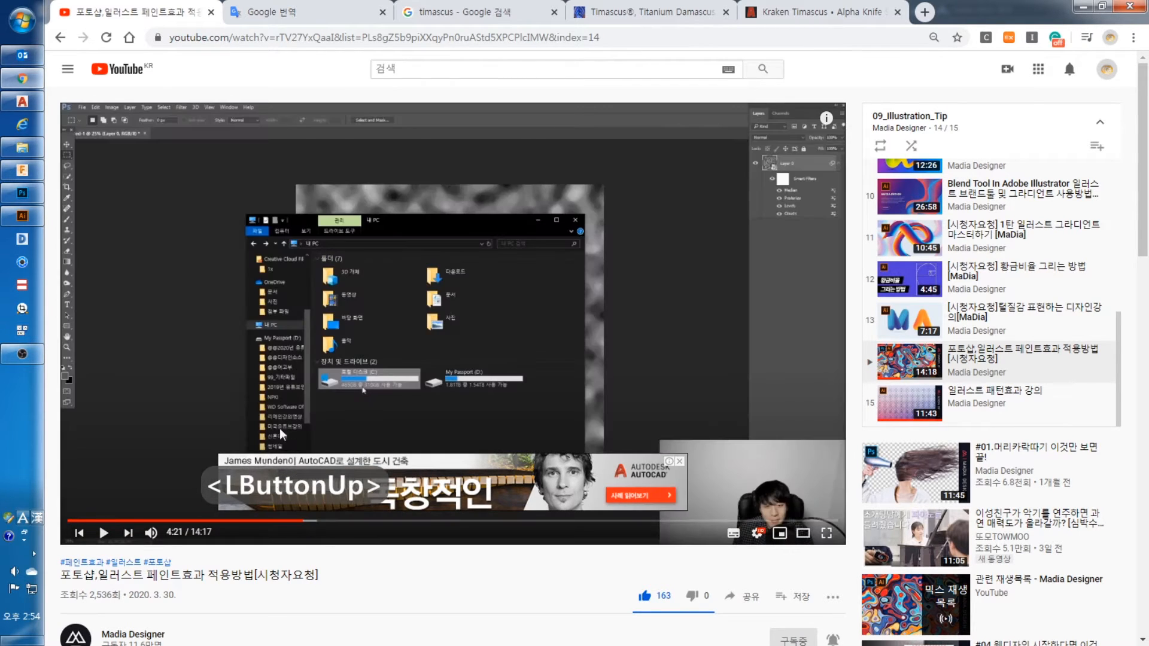
pyautogui.click(293, 523)
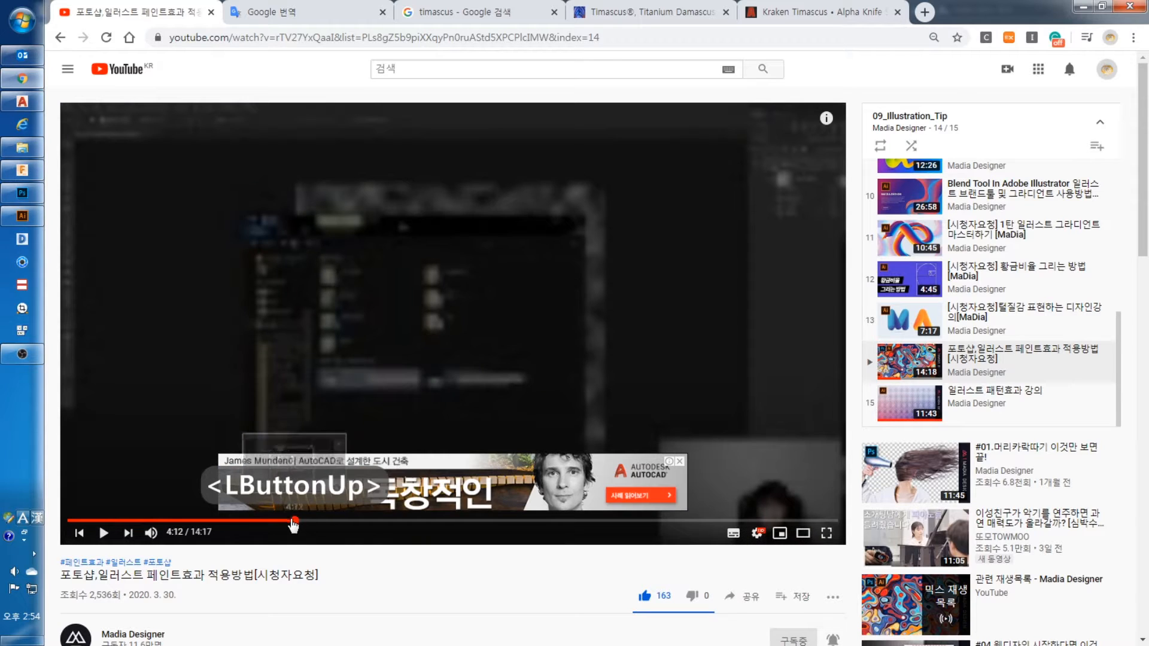
pyautogui.click(293, 523)
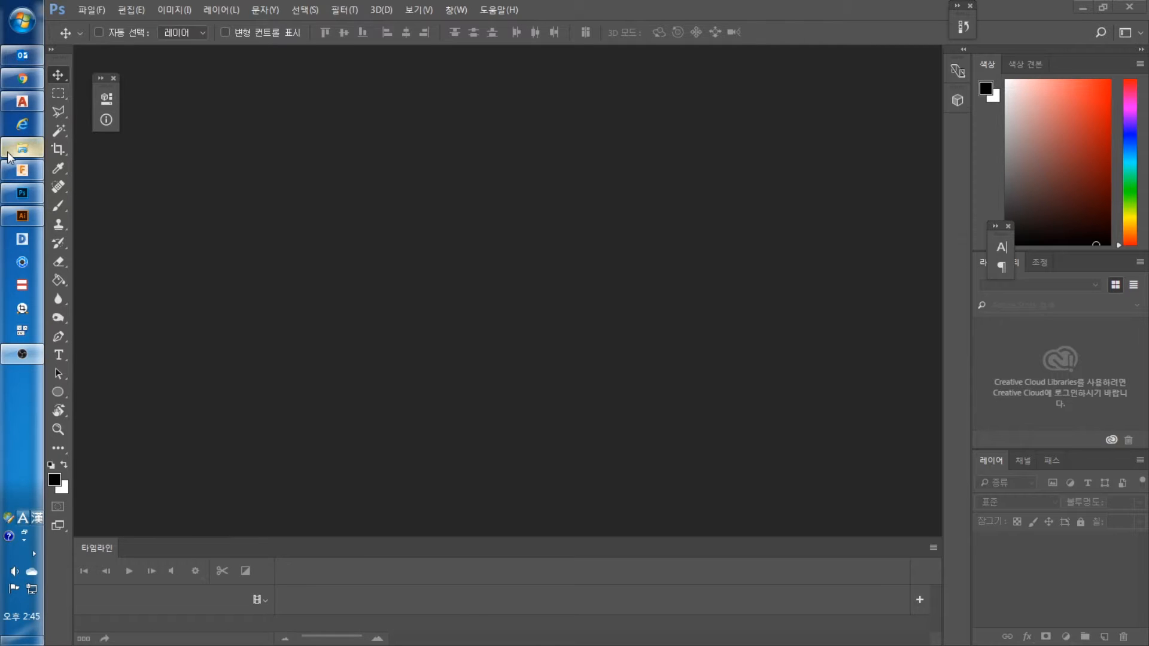
# Switch to File Explorer, bring up the wood texture folder and open wood_walnut_color.jpg in Photoshop.
pyautogui.click(7, 157)
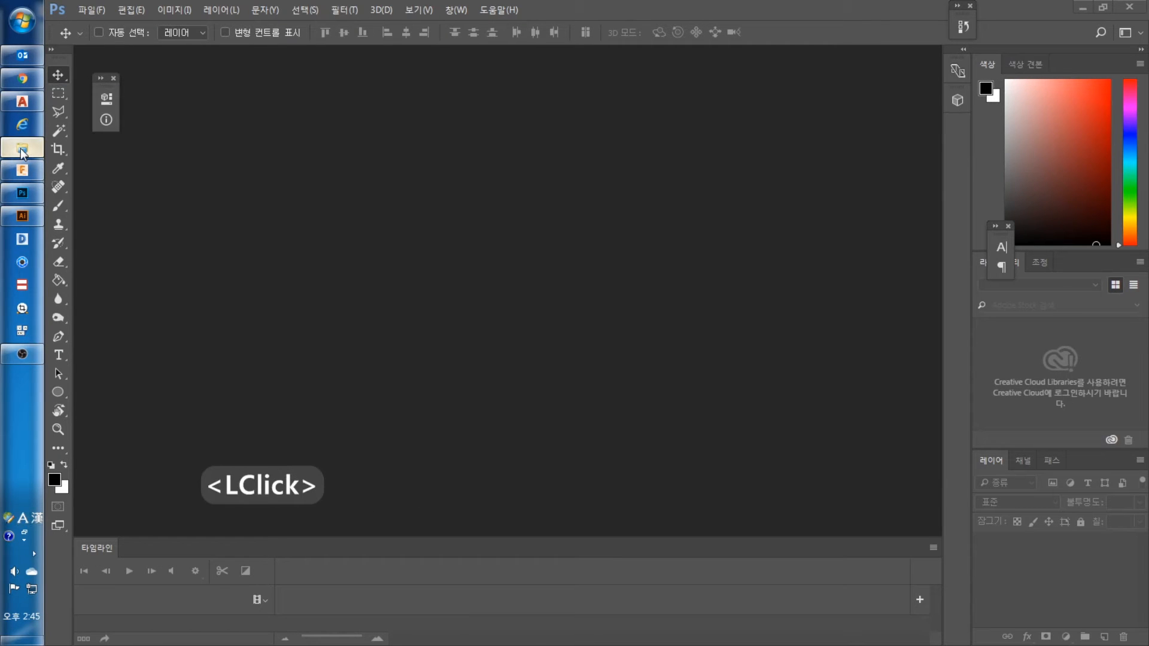
pyautogui.click(22, 354)
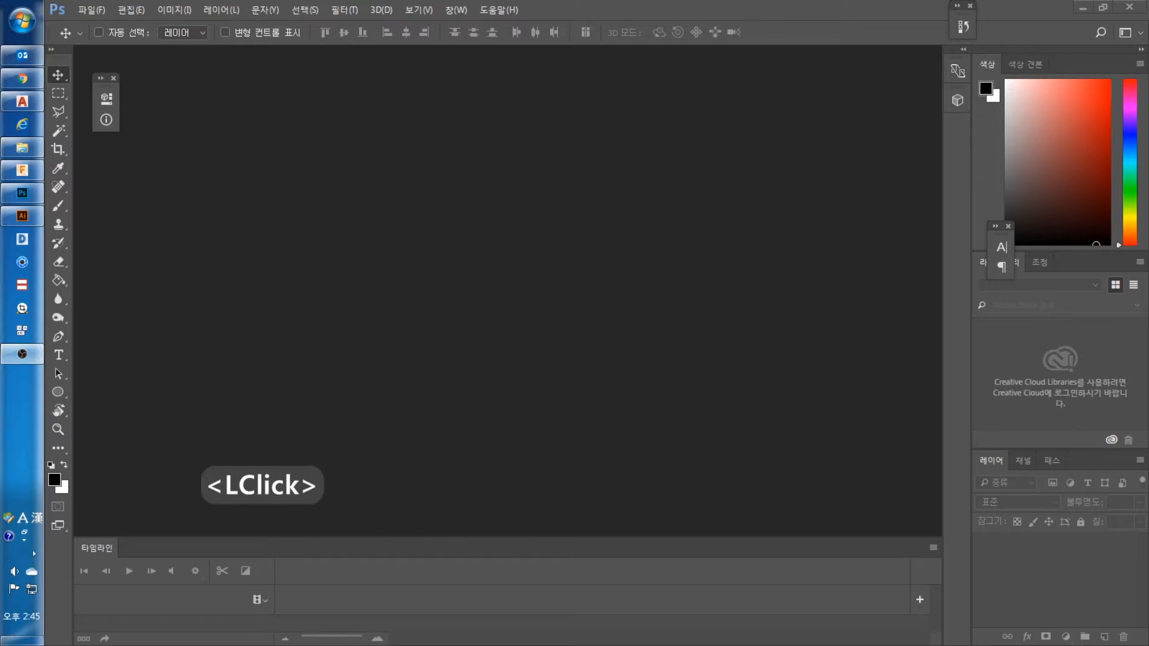
pyautogui.click(28, 139)
pyautogui.click(24, 147)
pyautogui.moveTo(139, 41); pyautogui.dragTo(694, 157)
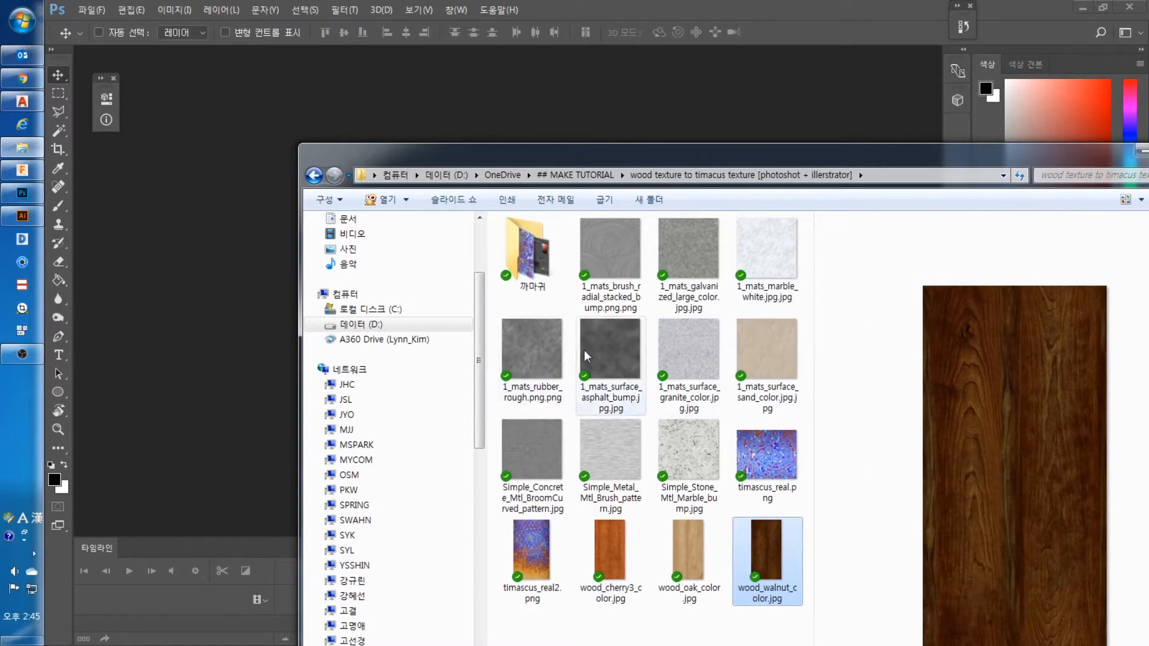
pyautogui.click(617, 568)
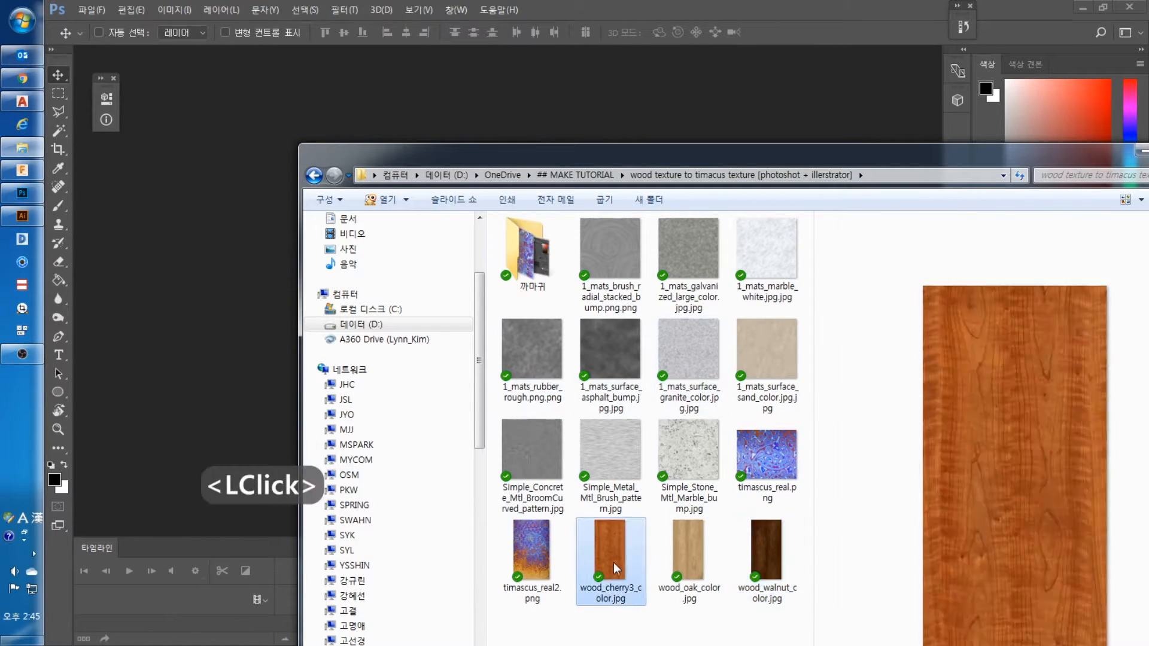
pyautogui.click(689, 547)
pyautogui.click(766, 541)
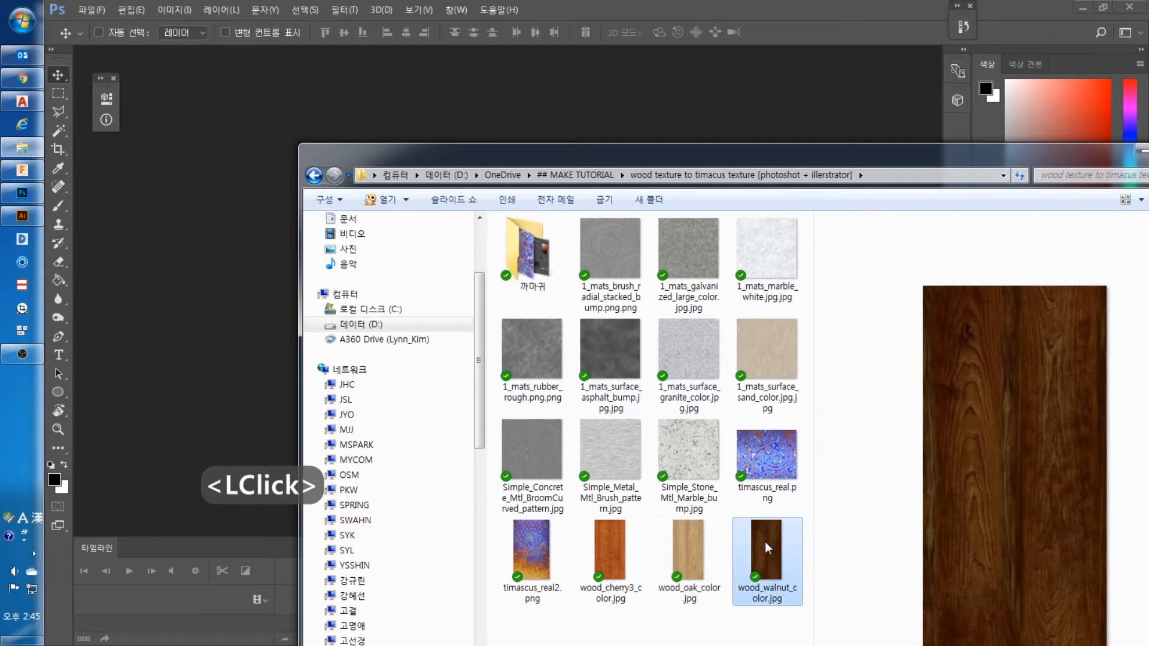
pyautogui.moveTo(765, 541); pyautogui.dragTo(500, 160)
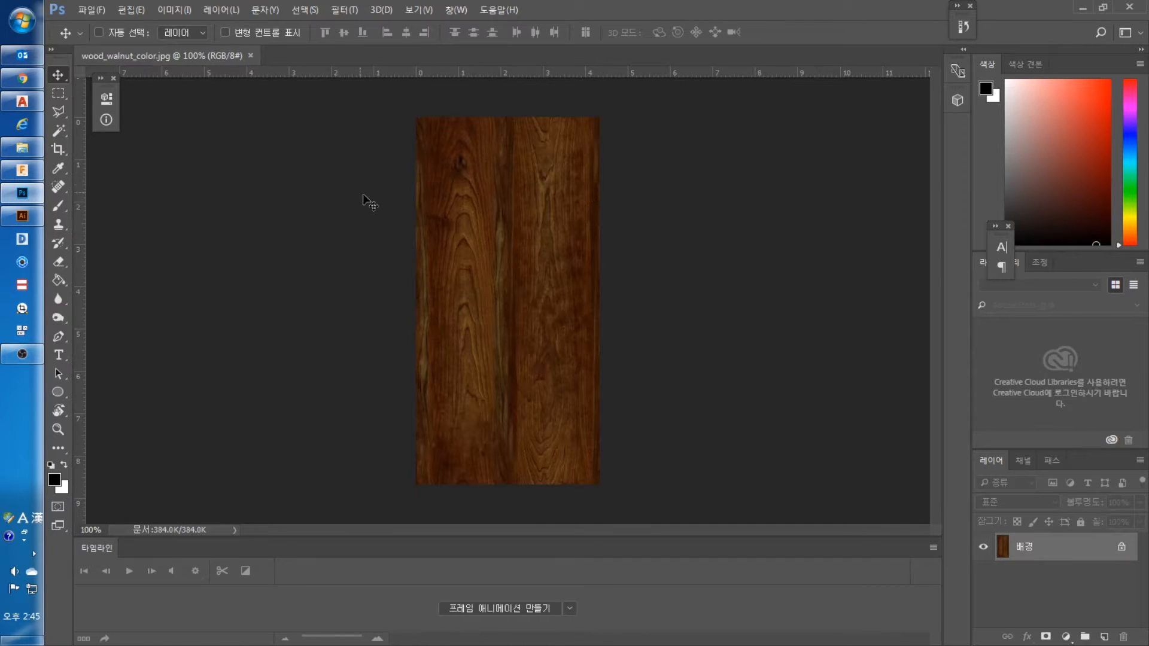
# Resize the walnut image to 1500 × 3000 pixels with its proportions linked.
pyautogui.click(178, 11)
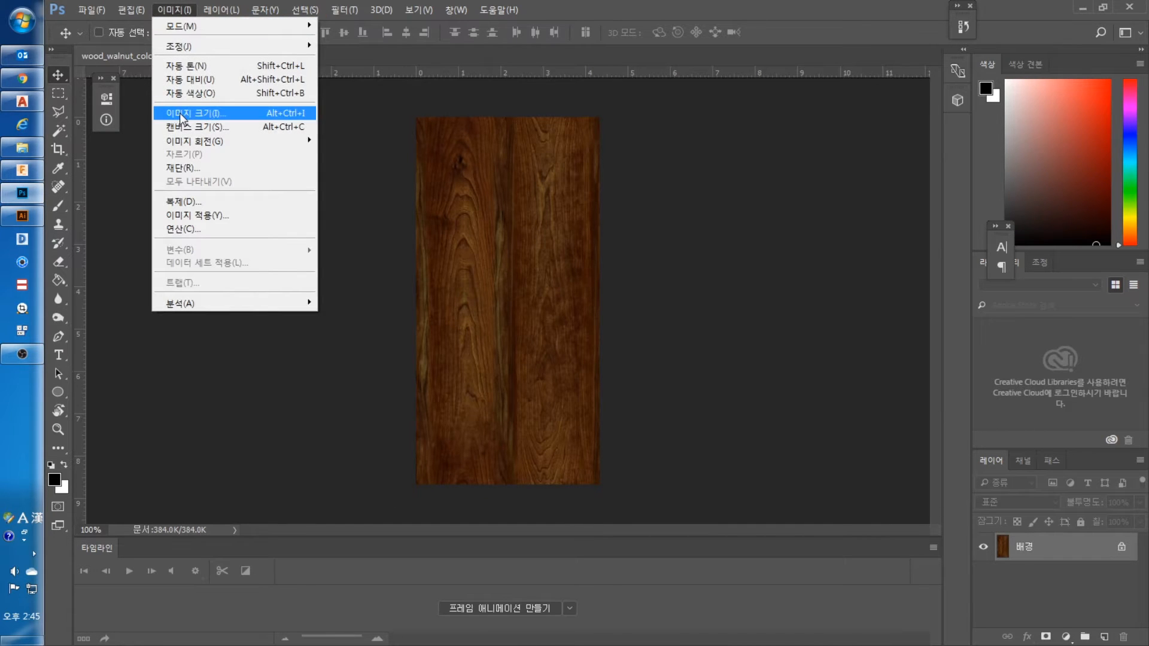
pyautogui.click(302, 114)
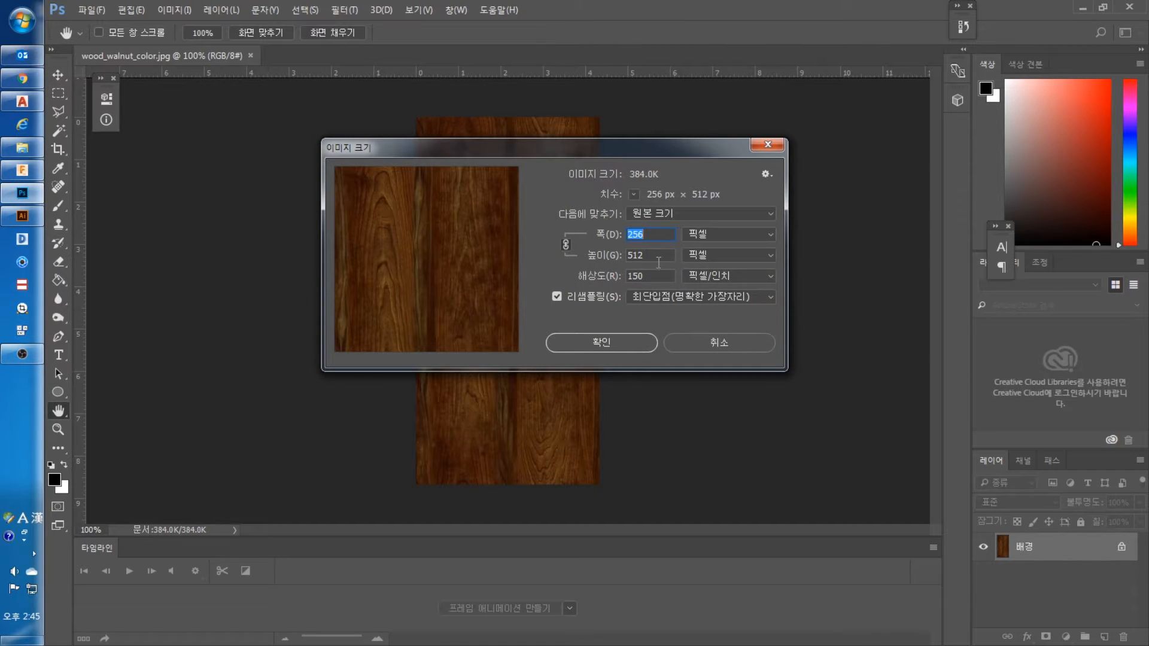
pyautogui.click(715, 239)
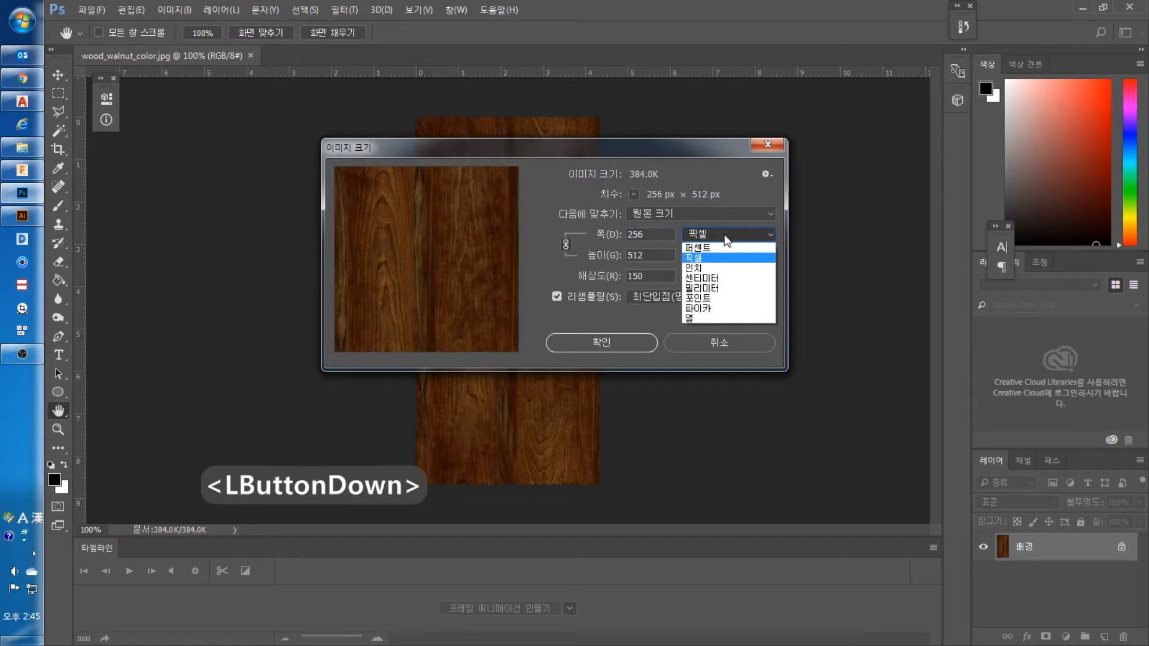
pyautogui.click(696, 258)
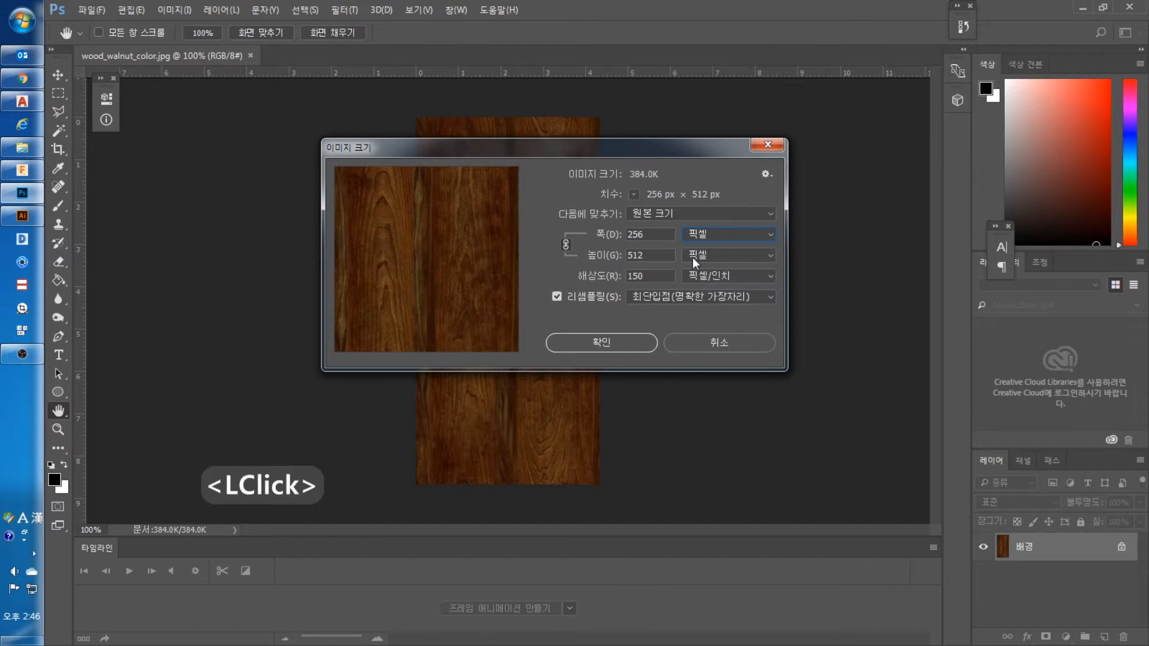
pyautogui.moveTo(661, 237)
pyautogui.mouseDown()
pyautogui.moveTo(626, 235)
pyautogui.moveTo(612, 261)
pyautogui.moveTo(664, 249)
pyautogui.mouseUp()
pyautogui.write('1500')
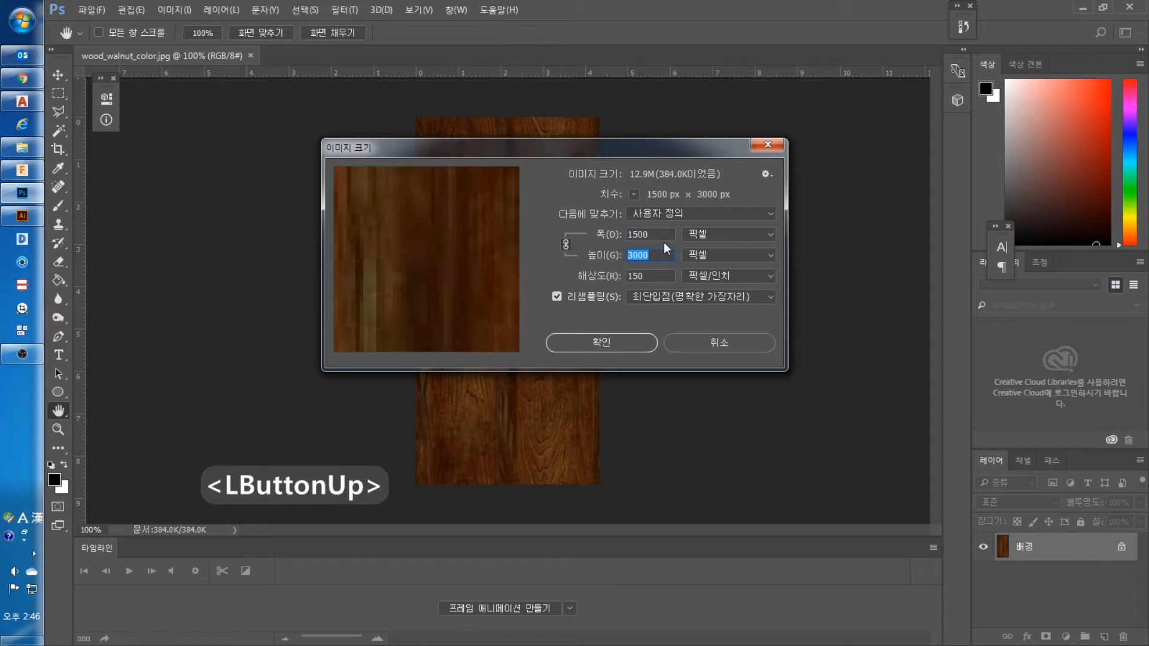
pyautogui.click(652, 262)
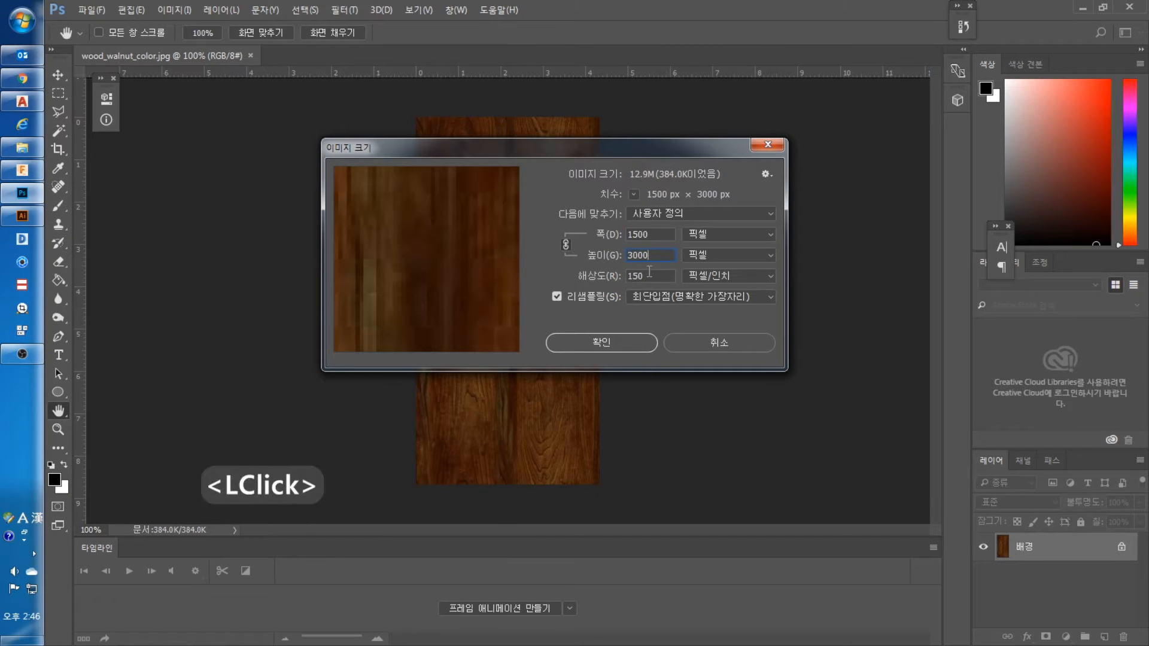
pyautogui.click(585, 337)
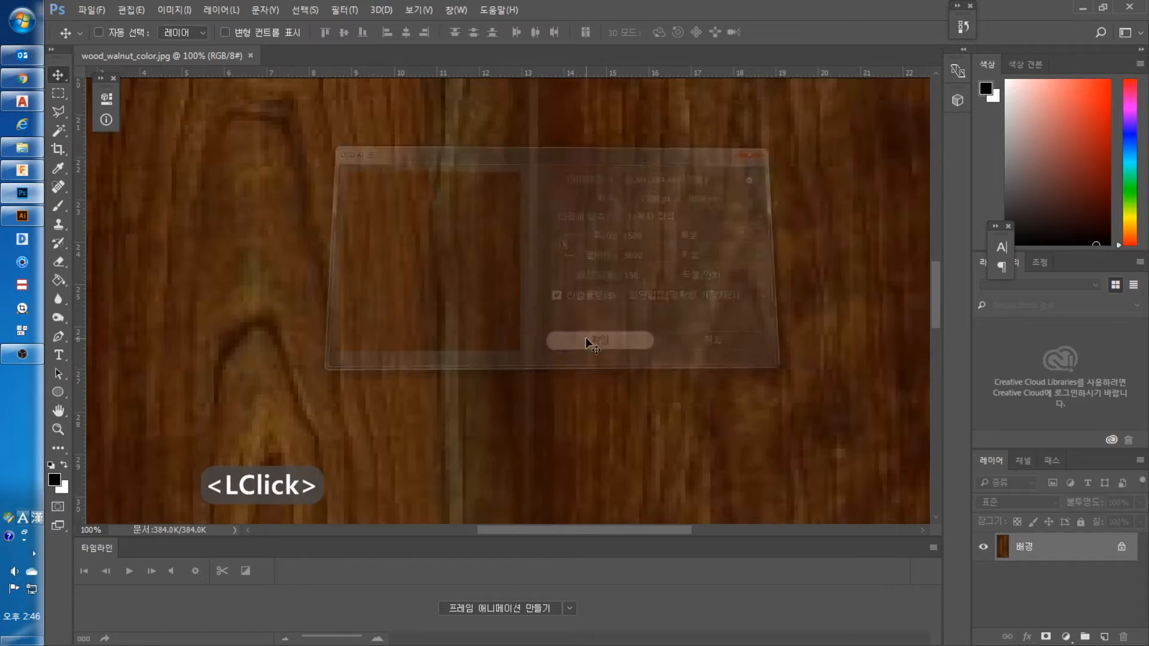
# Turn off resampling in the image size settings and set the resolution to 72 pixels/inch.
pyautogui.scroll(-8, 488, 295)
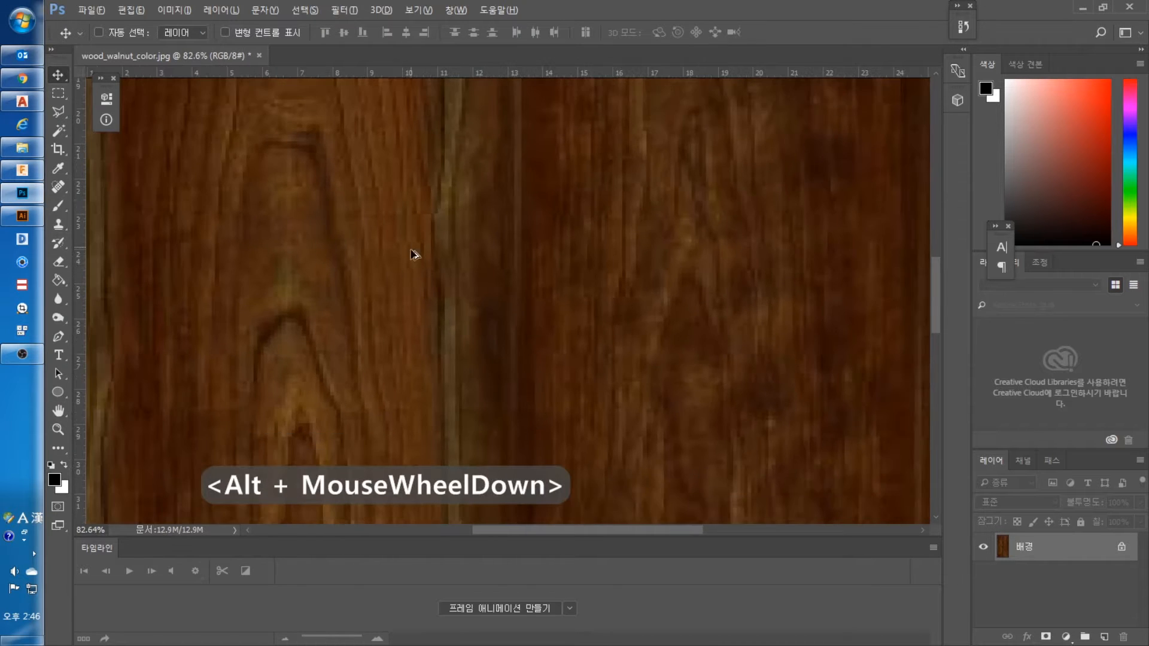
pyautogui.scroll(1, 426, 255)
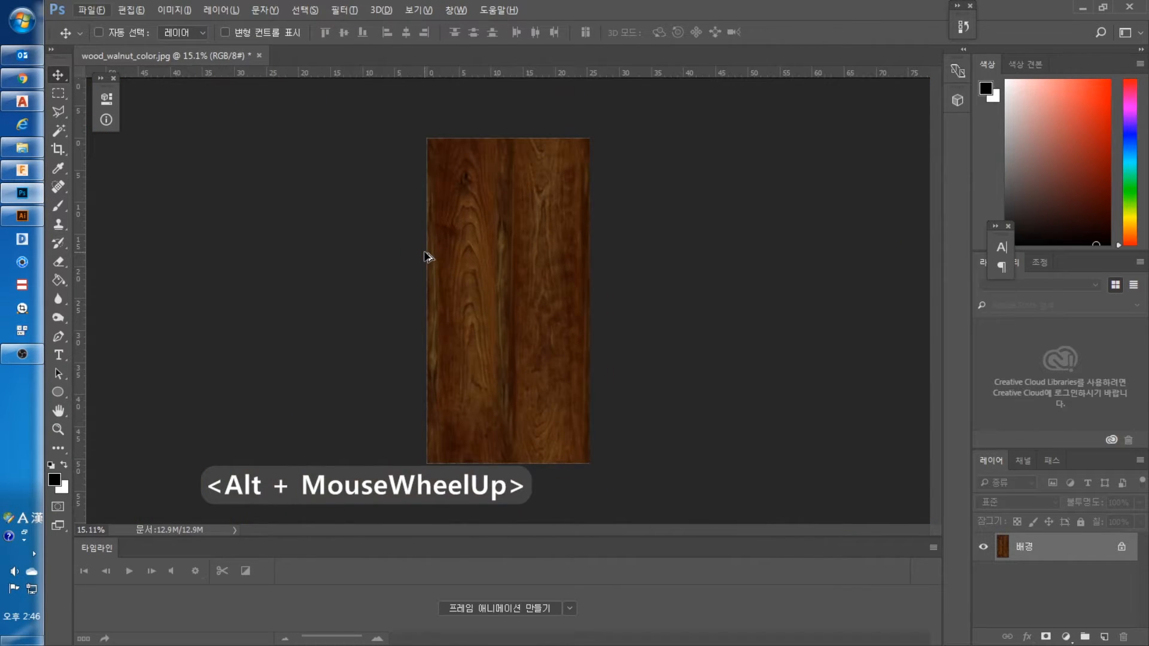
pyautogui.hotkey('ctrl', 'alt', 'i')
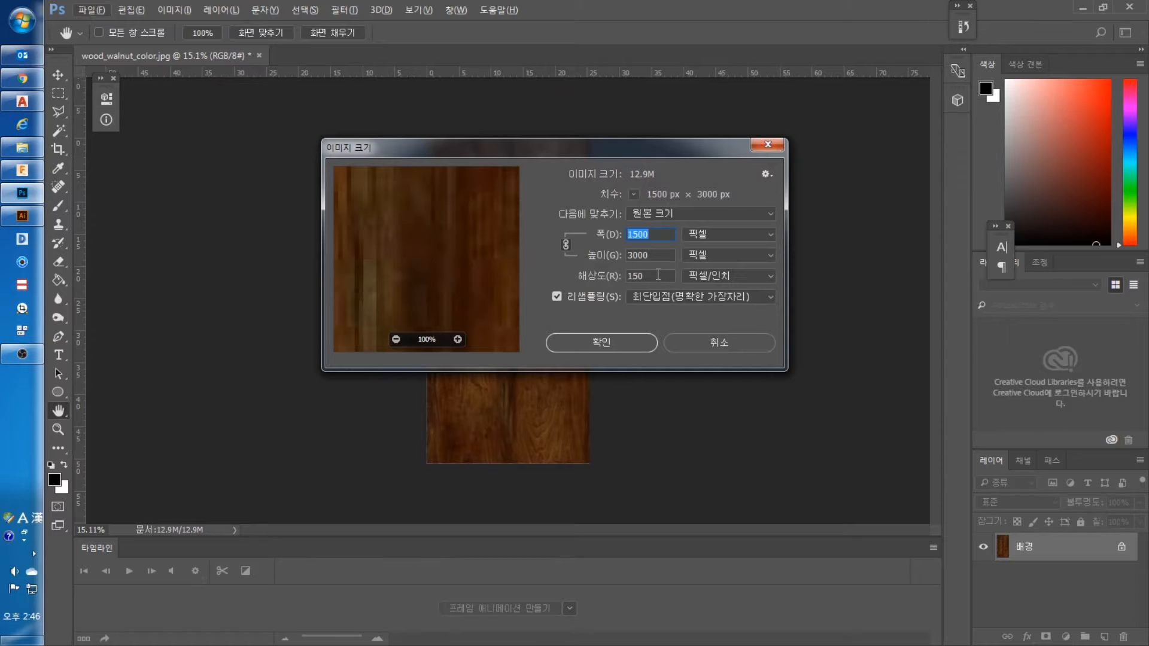
pyautogui.click(658, 275)
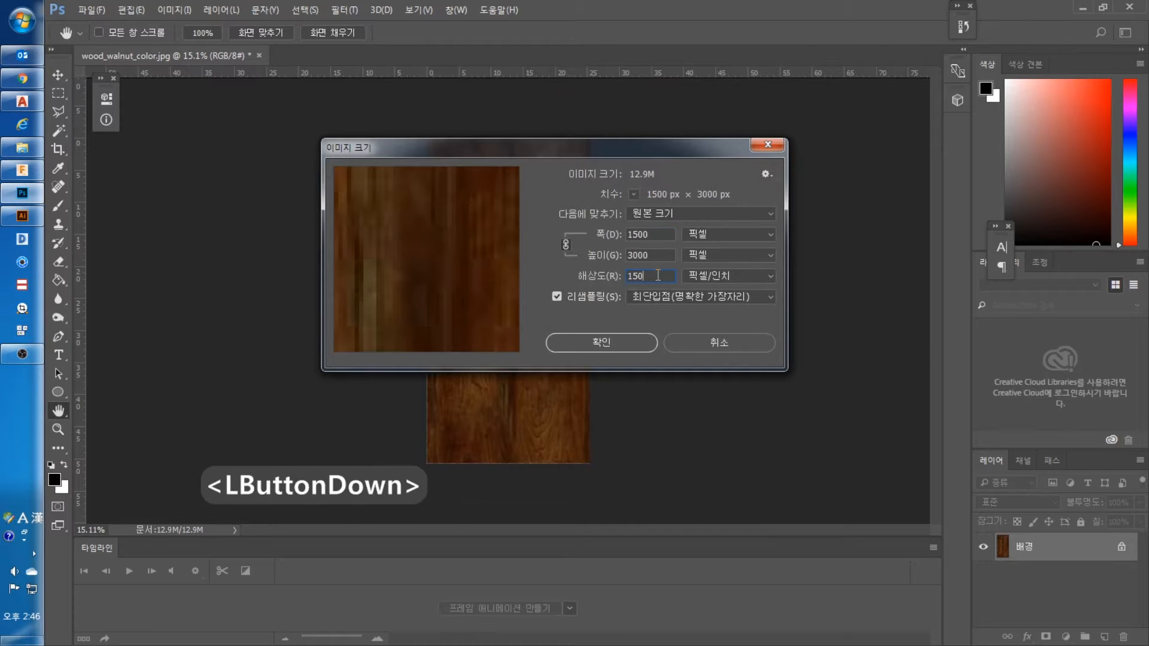
pyautogui.click(557, 297)
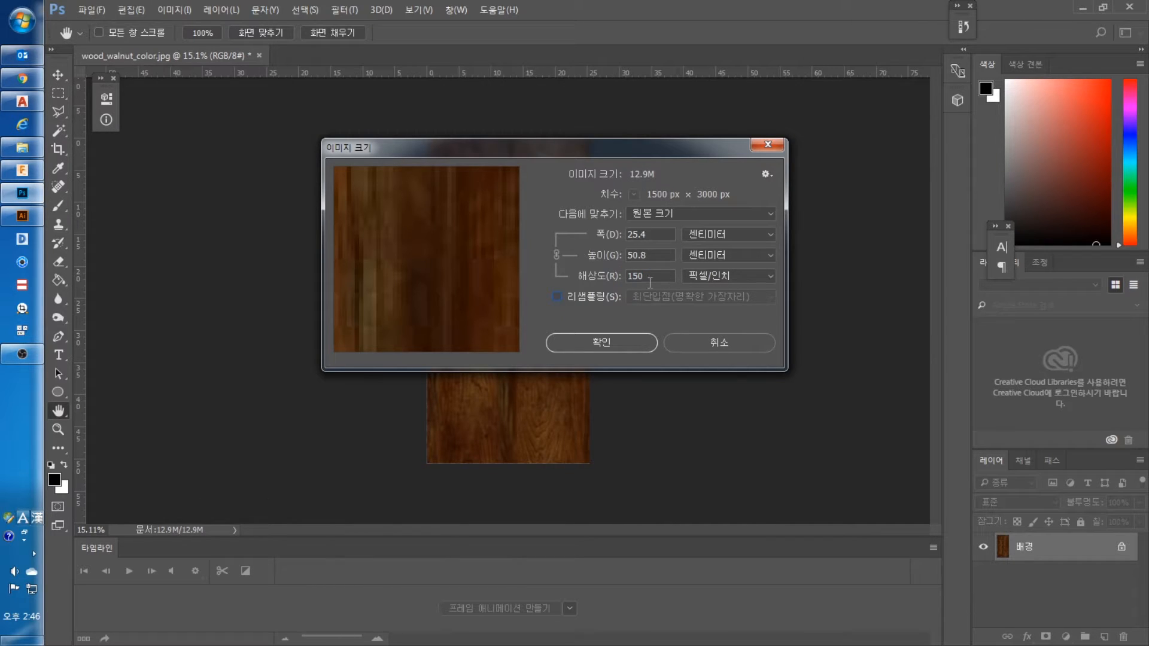
pyautogui.click(664, 279)
pyautogui.write('72')
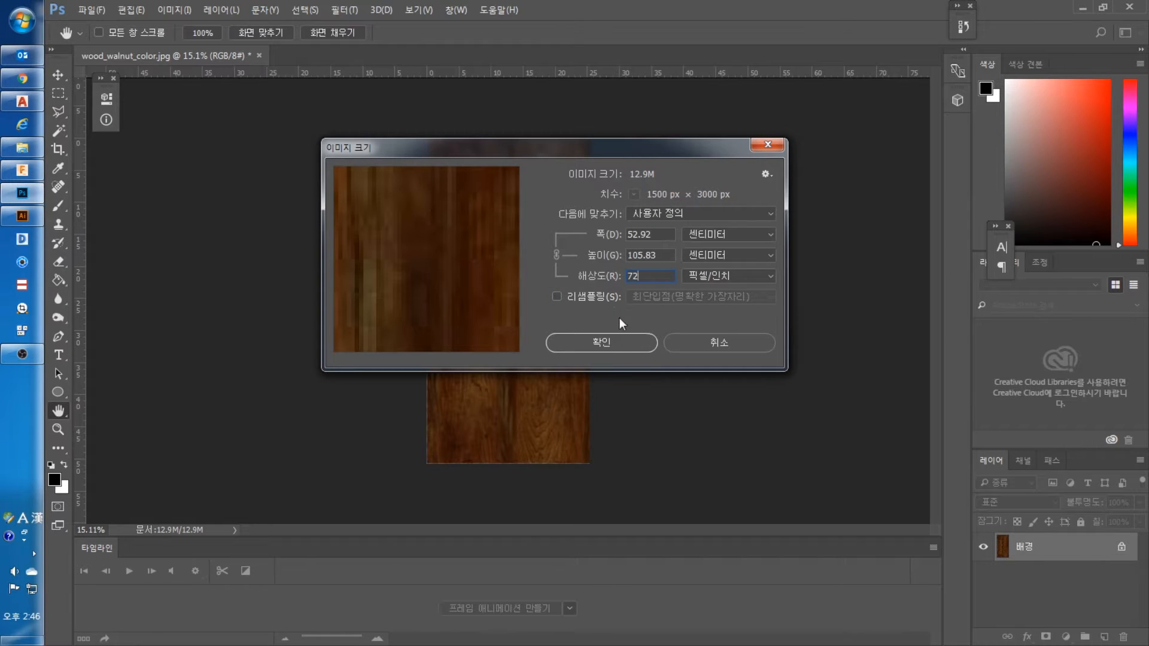
pyautogui.click(617, 344)
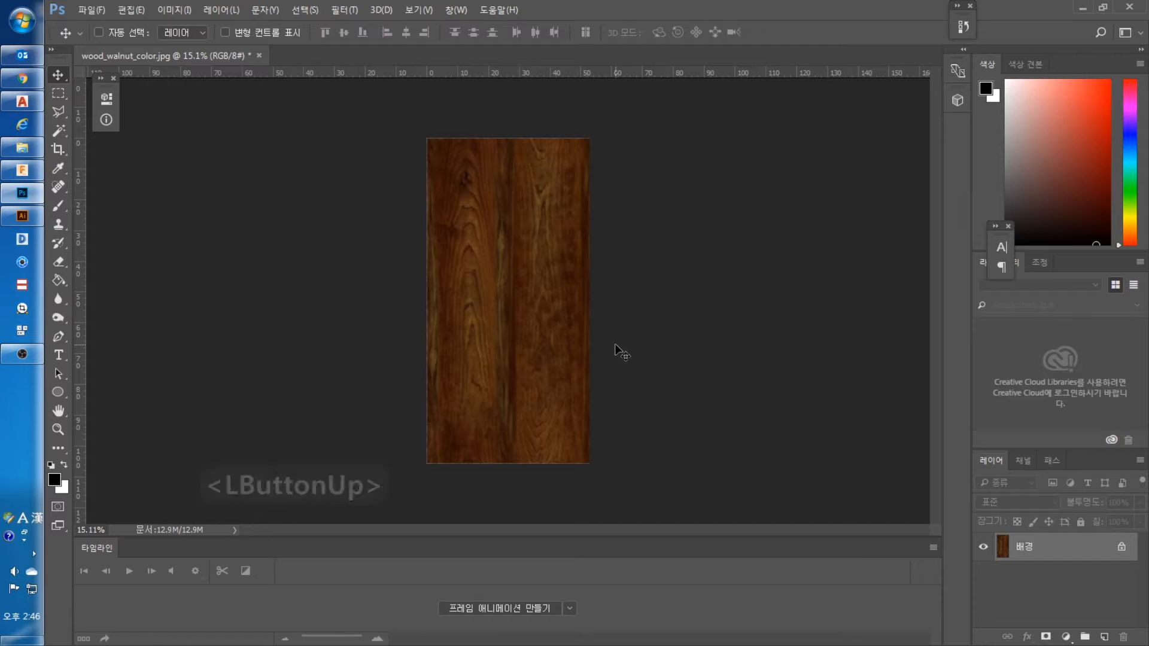
# Convert the walnut texture to grayscale tones with a Black & White adjustment using the default preset.
pyautogui.click(172, 12)
pyautogui.click(172, 24)
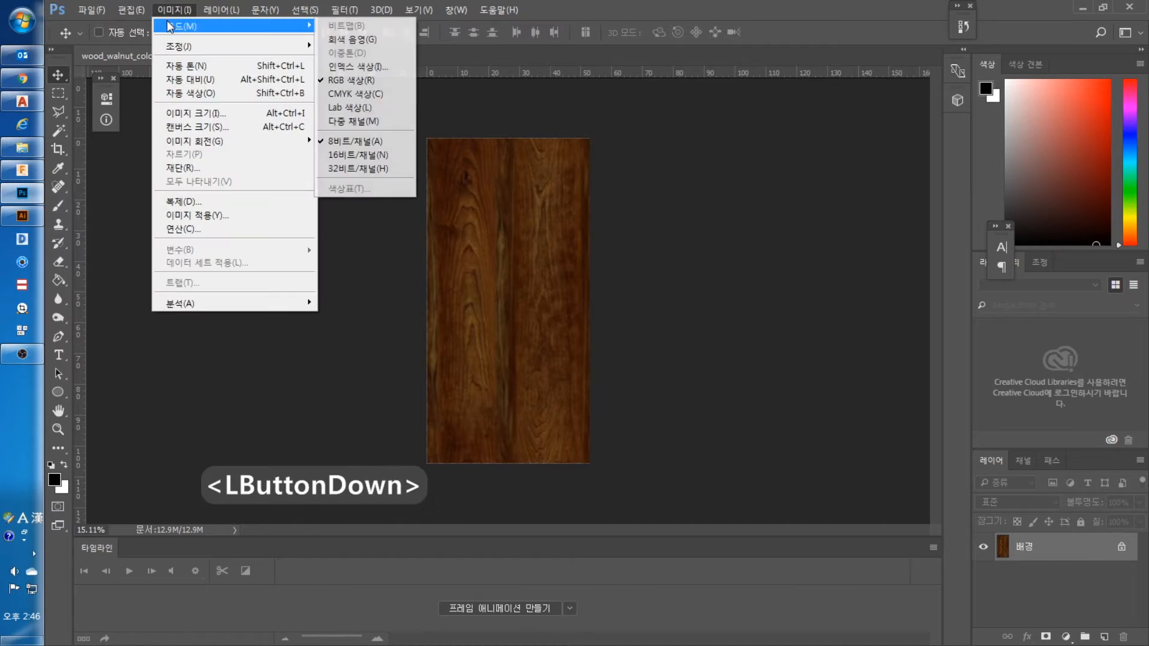
pyautogui.click(190, 46)
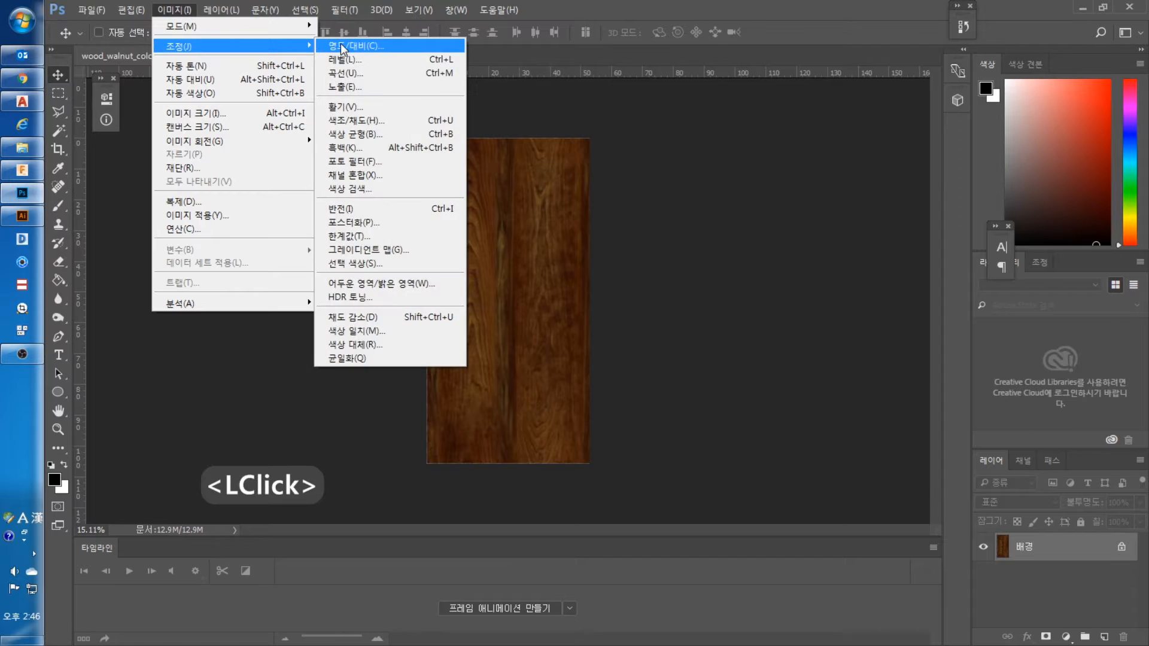
pyautogui.click(342, 150)
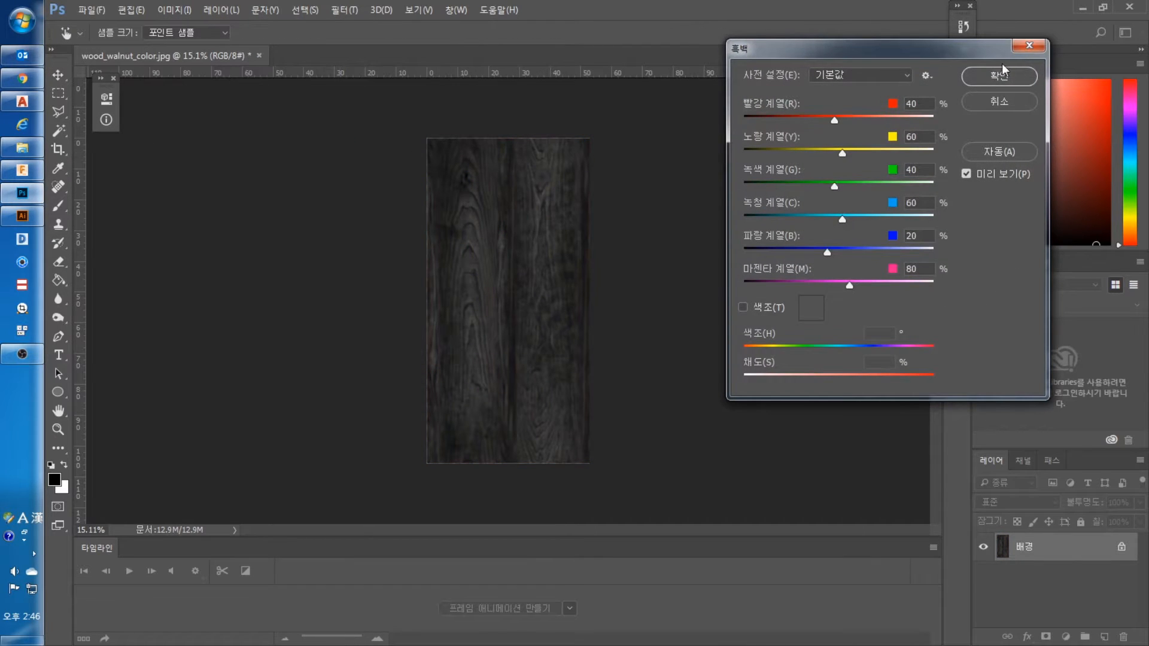
pyautogui.click(996, 77)
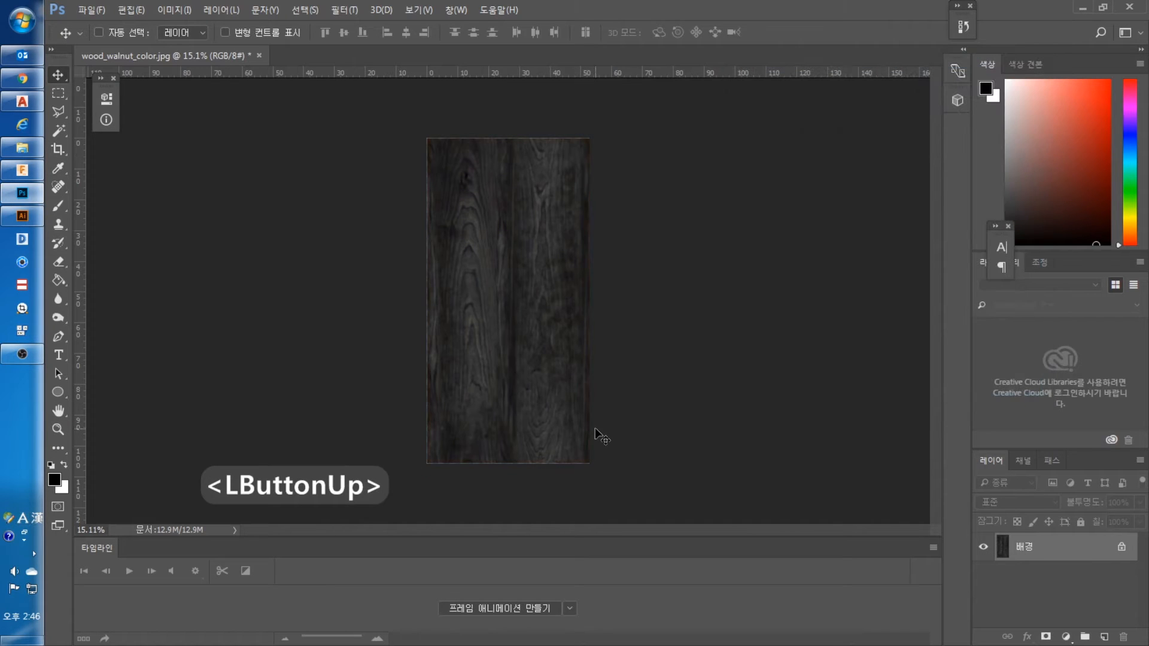
pyautogui.click(617, 6)
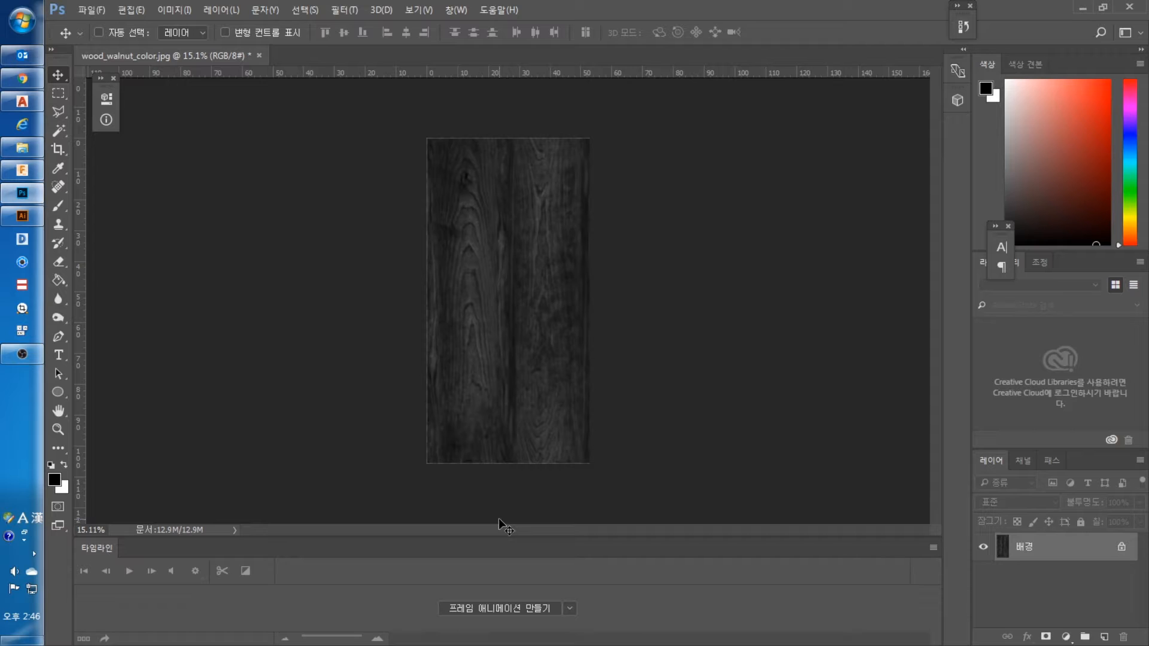
# Brighten the gray wood grain with a Levels adjustment, setting the RGB white input level to 75.
pyautogui.click(174, 9)
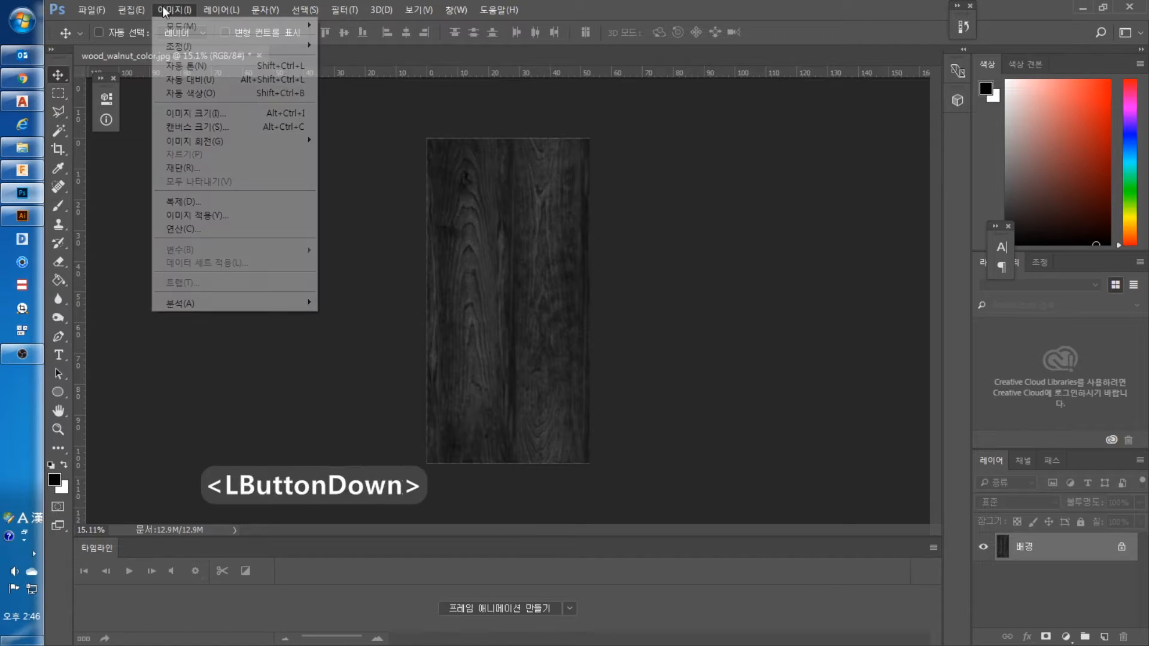
pyautogui.click(174, 44)
pyautogui.click(355, 59)
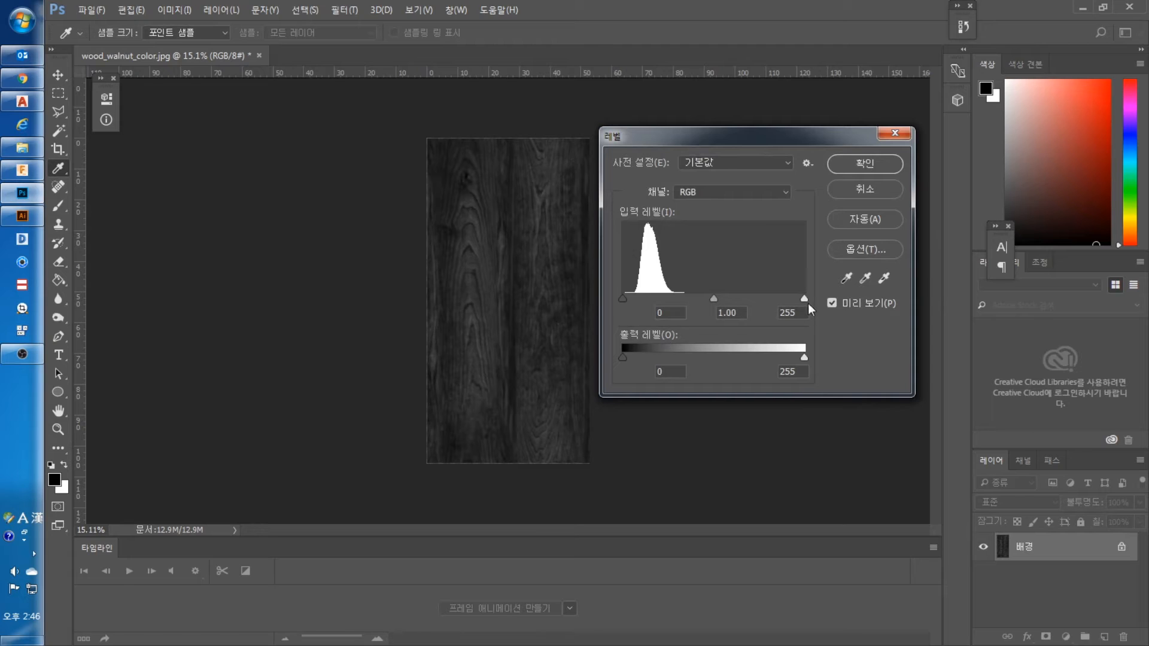
pyautogui.moveTo(806, 297); pyautogui.dragTo(649, 299)
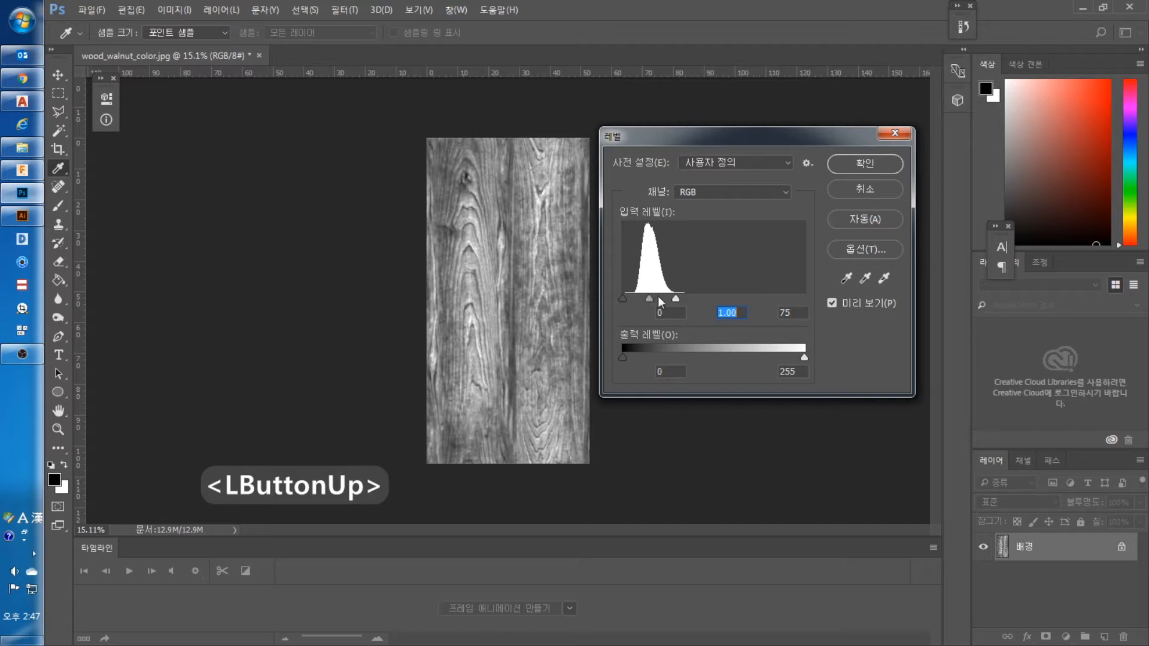
pyautogui.click(864, 165)
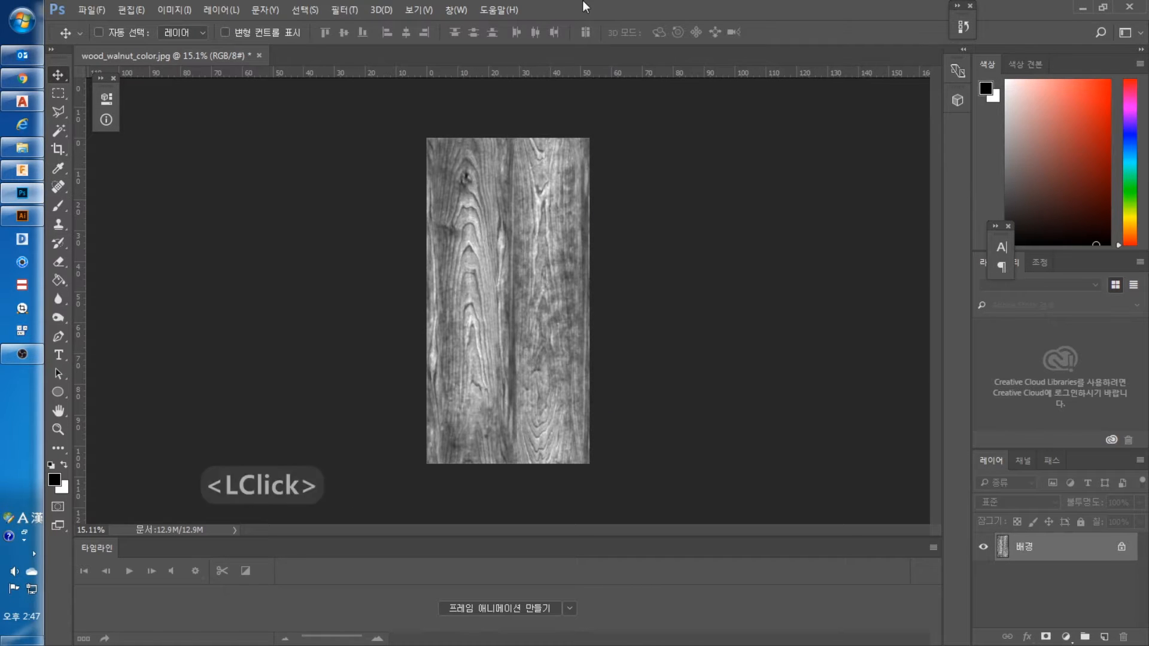
pyautogui.hotkey('ctrl', 'space')
pyautogui.moveTo(471, 270); pyautogui.dragTo(413, 293)
pyautogui.hotkey('ctrl', 'space')
pyautogui.moveTo(439, 253); pyautogui.dragTo(479, 233)
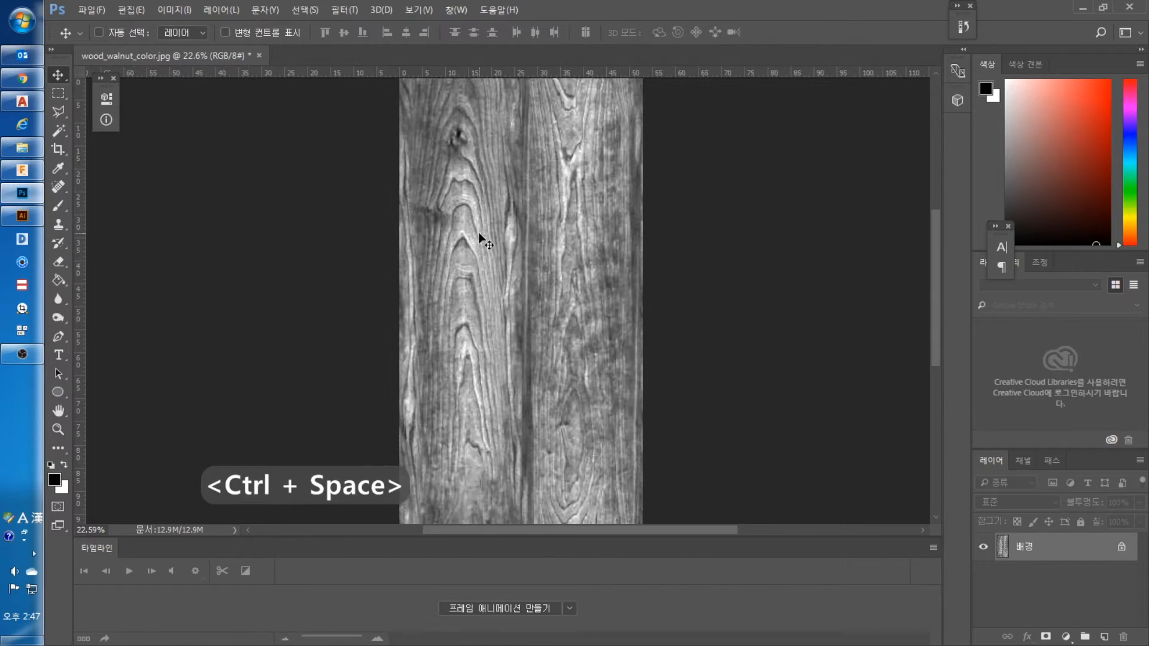
# Apply a Gaussian Blur with a 4-pixel radius to the gray wood grain.
pyautogui.click(345, 9)
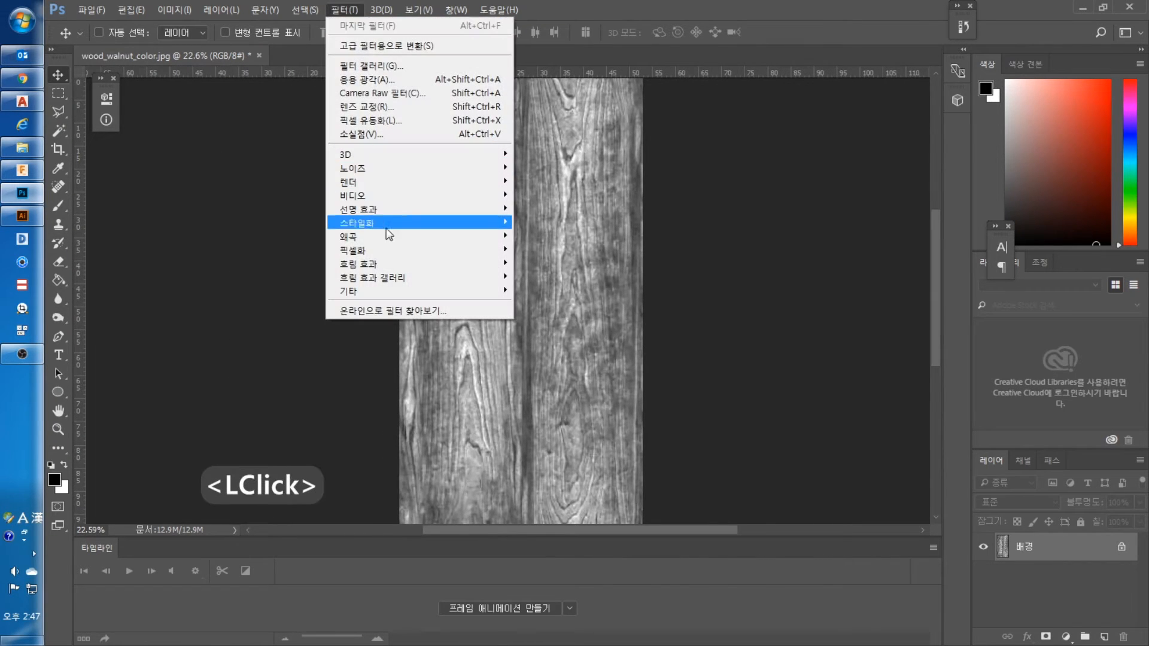
pyautogui.moveTo(371, 261)
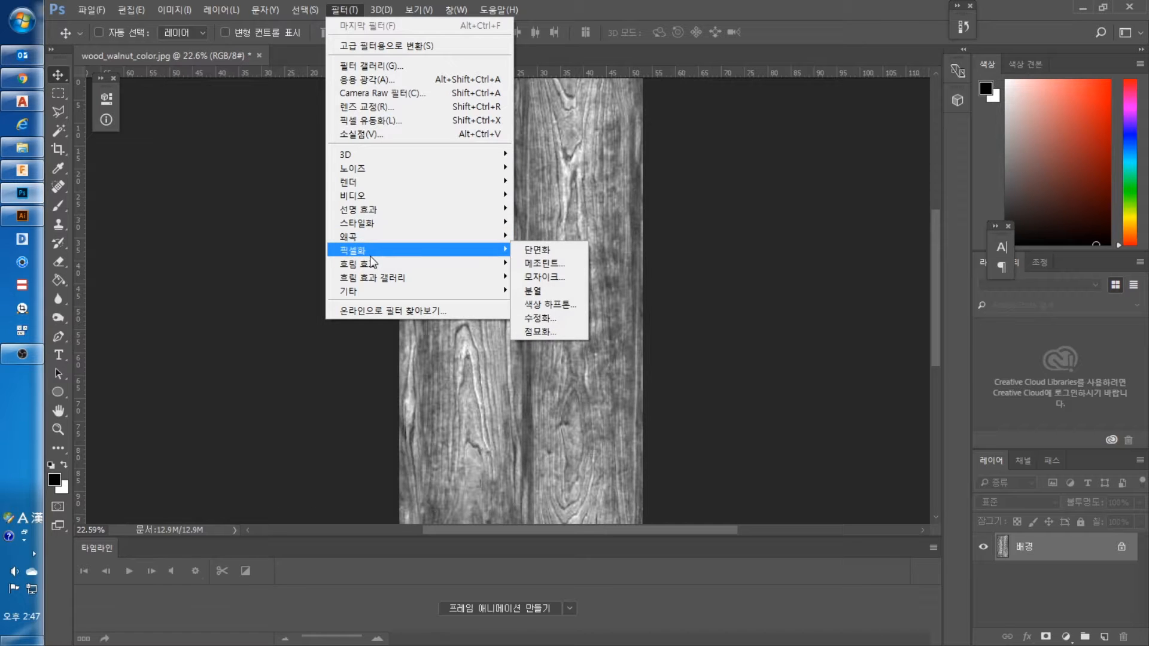
pyautogui.click(528, 267)
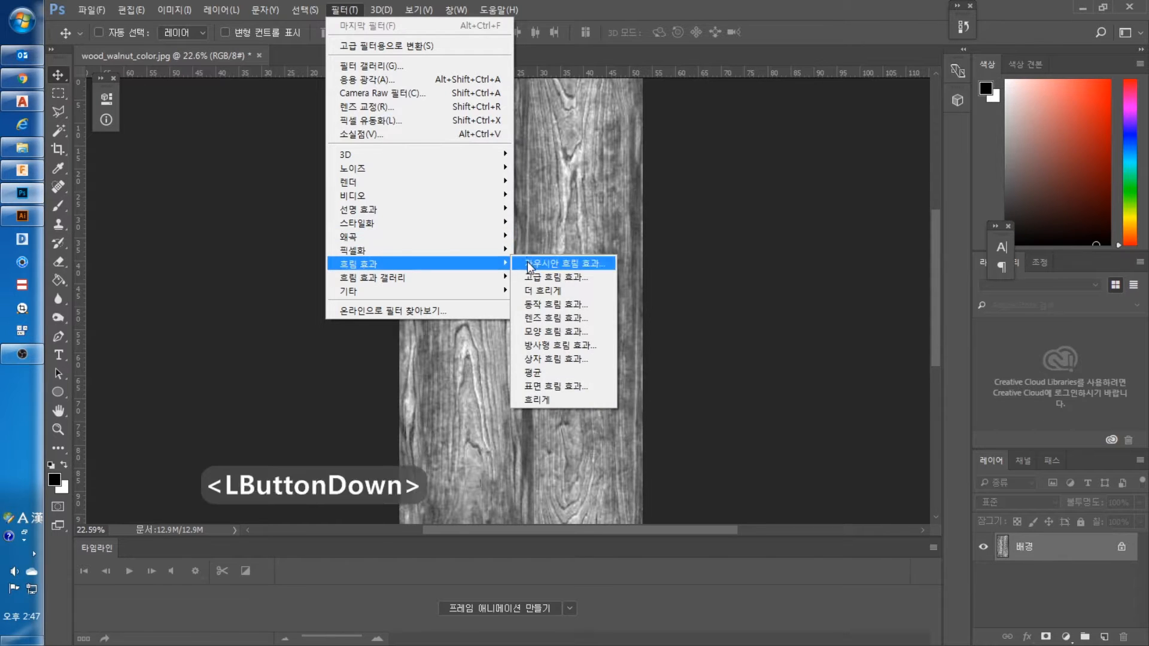
pyautogui.hotkey('ctrl', 'space')
pyautogui.moveTo(452, 285); pyautogui.dragTo(518, 291)
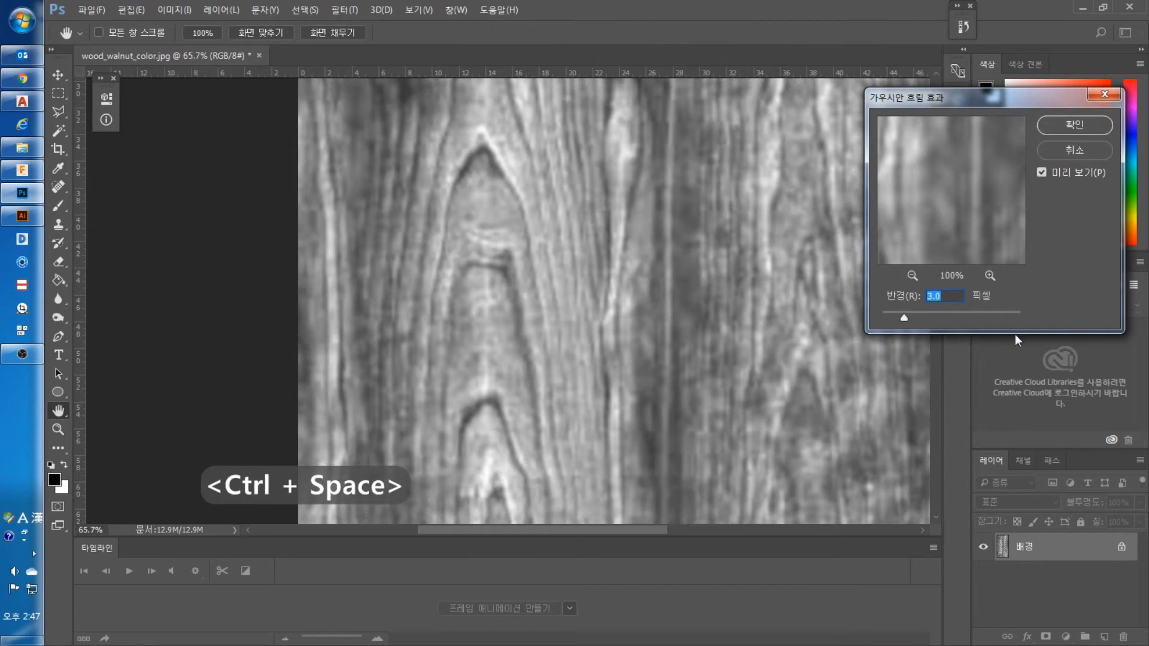
pyautogui.moveTo(951, 302); pyautogui.dragTo(921, 299)
pyautogui.write('6')
pyautogui.write('4')
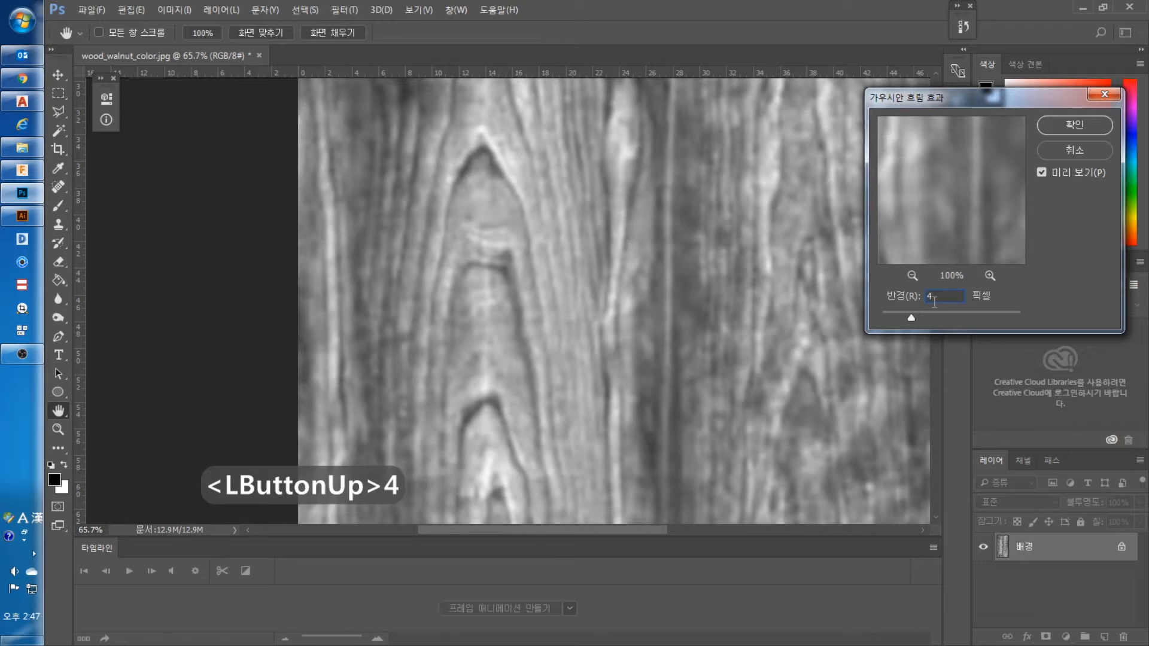
pyautogui.click(1048, 127)
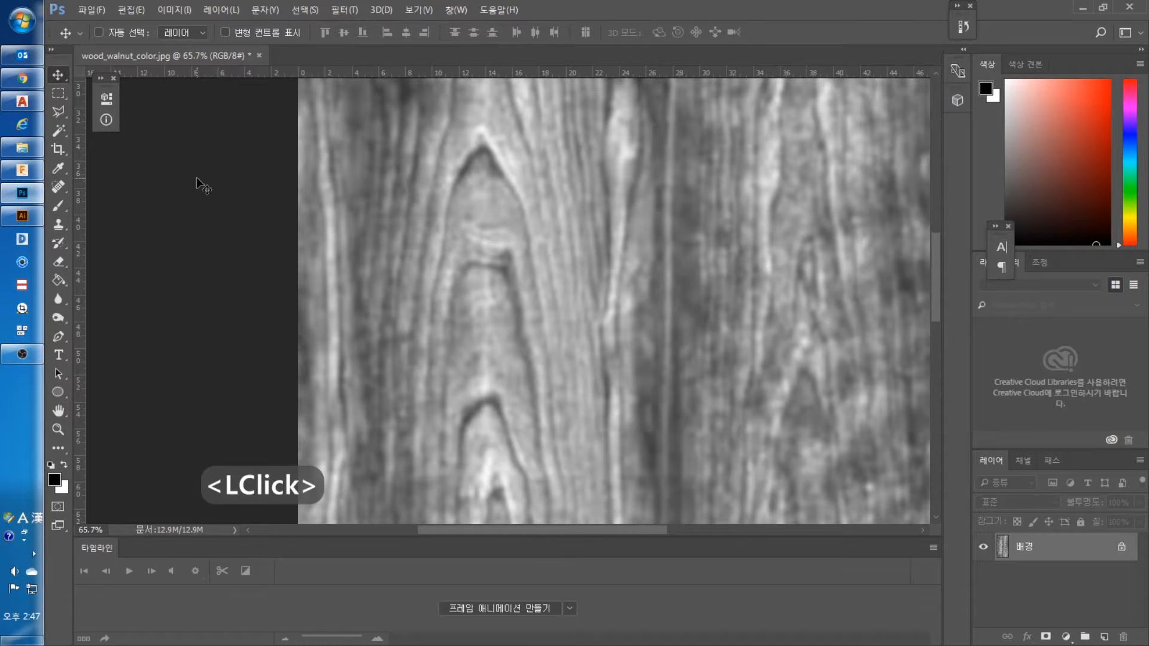
# Start a Posterize adjustment on the blurred wood image with 25 levels and inspect the tonal bands up close.
pyautogui.keyDown('alt'); pyautogui.scroll(-6, 535, 264); pyautogui.keyUp('alt')
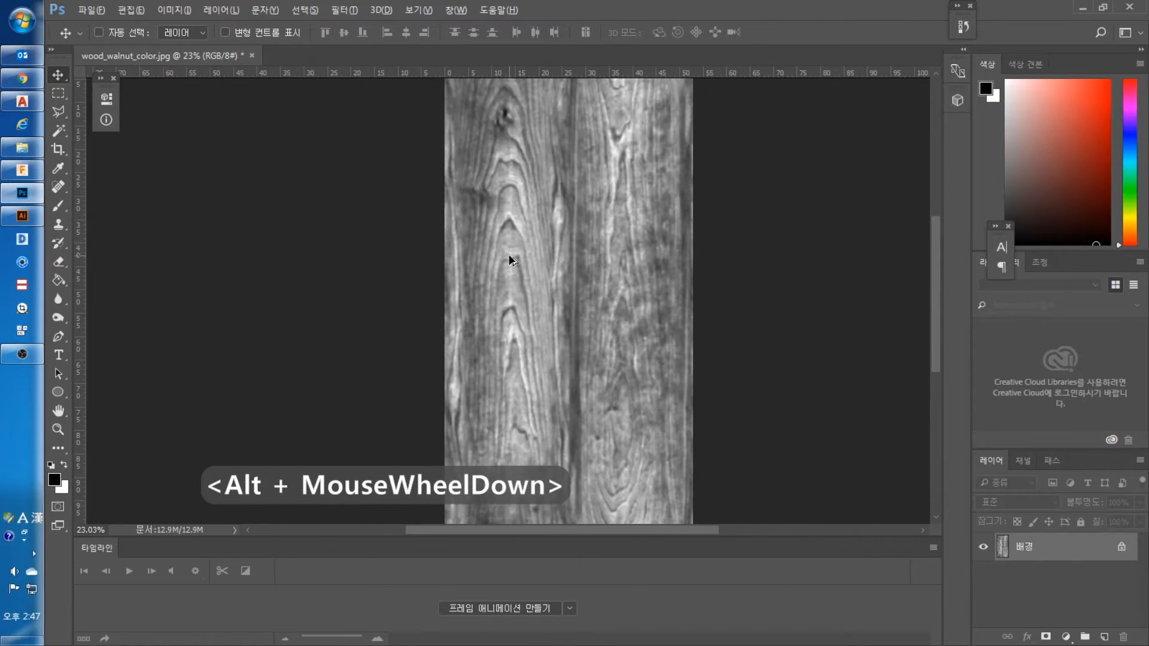
pyautogui.click(173, 10)
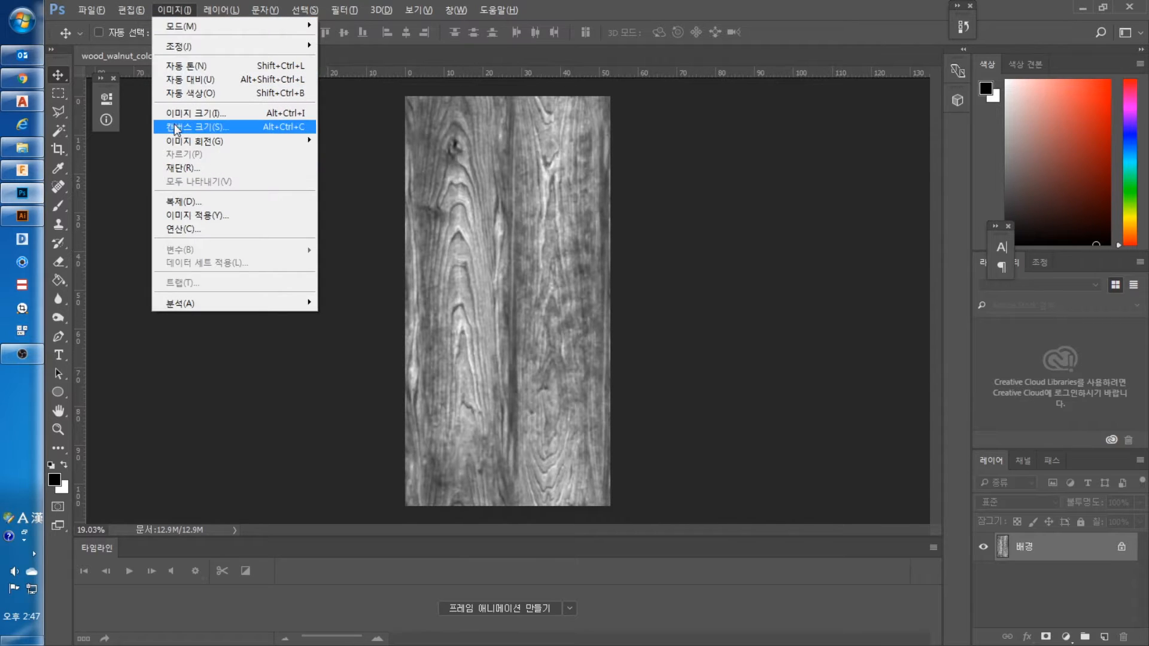
pyautogui.click(175, 51)
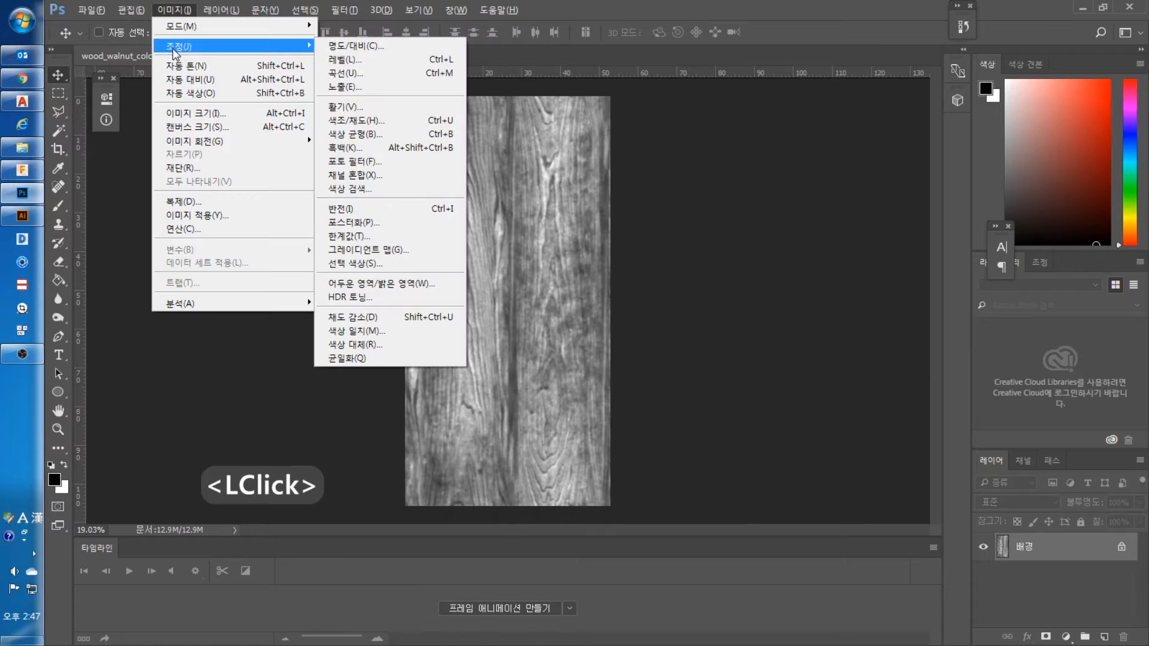
pyautogui.click(365, 221)
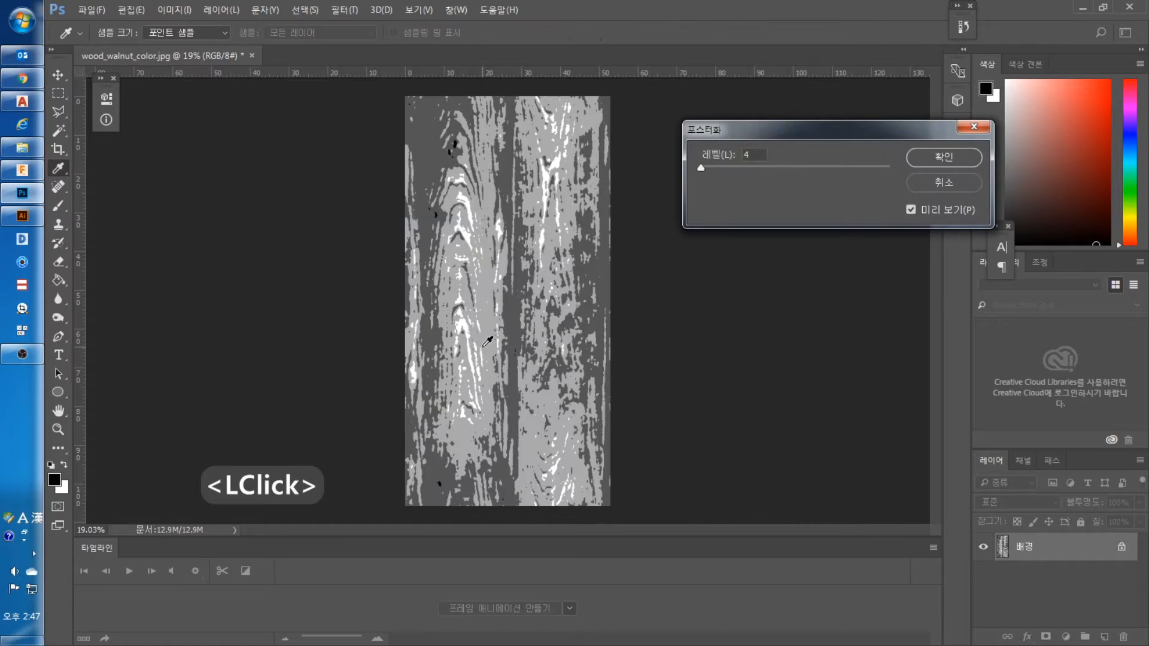
pyautogui.doubleClick(748, 155)
pyautogui.write('25')
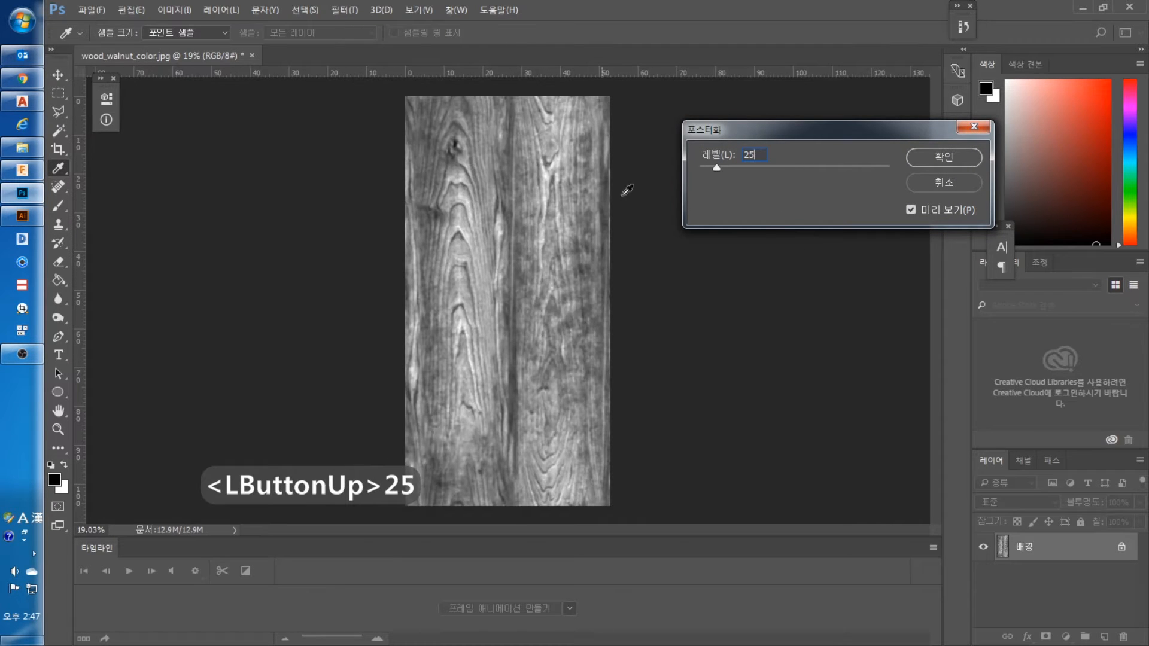
pyautogui.moveTo(421, 227); pyautogui.dragTo(543, 236)
pyautogui.click(455, 194)
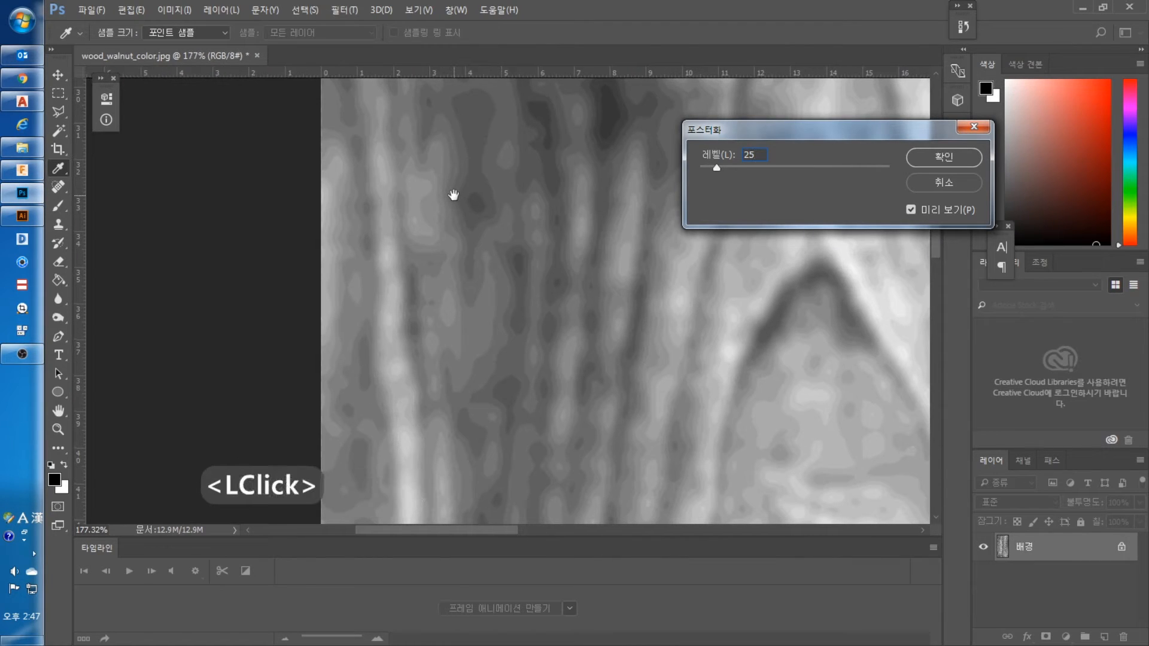
pyautogui.moveTo(492, 195); pyautogui.dragTo(314, 292)
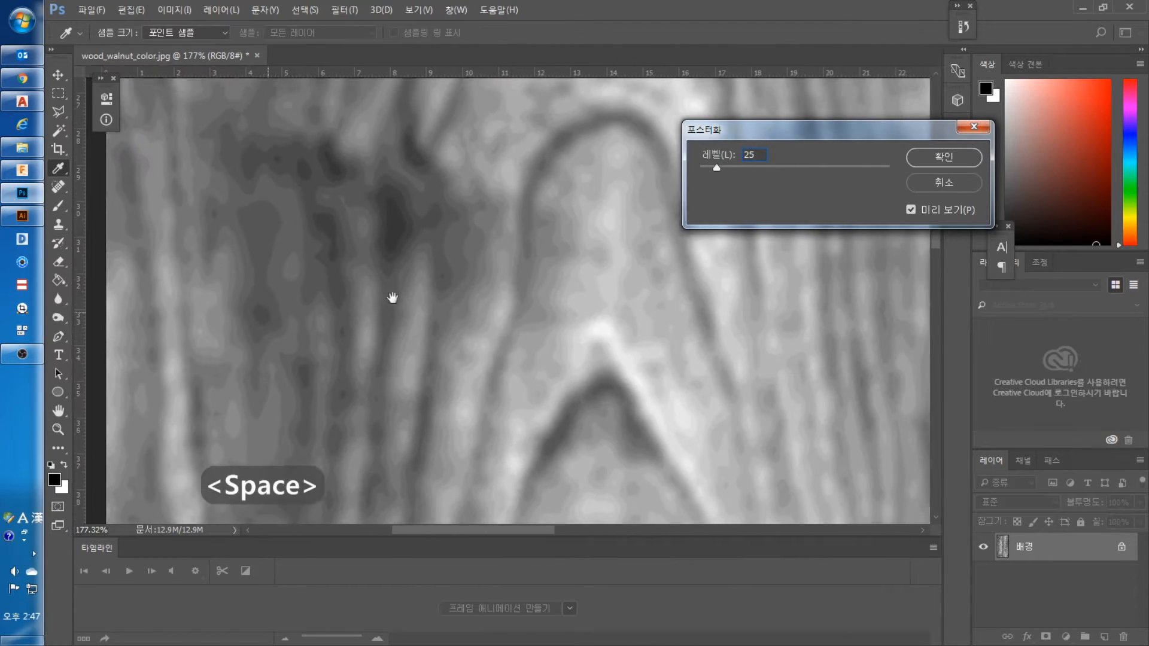
# Try Posterize levels of 24 and 21, comparing the tonal contours up close and across the whole grain.
pyautogui.moveTo(719, 170); pyautogui.dragTo(733, 168)
pyautogui.moveTo(582, 254); pyautogui.dragTo(661, 240)
pyautogui.moveTo(734, 169); pyautogui.dragTo(715, 167)
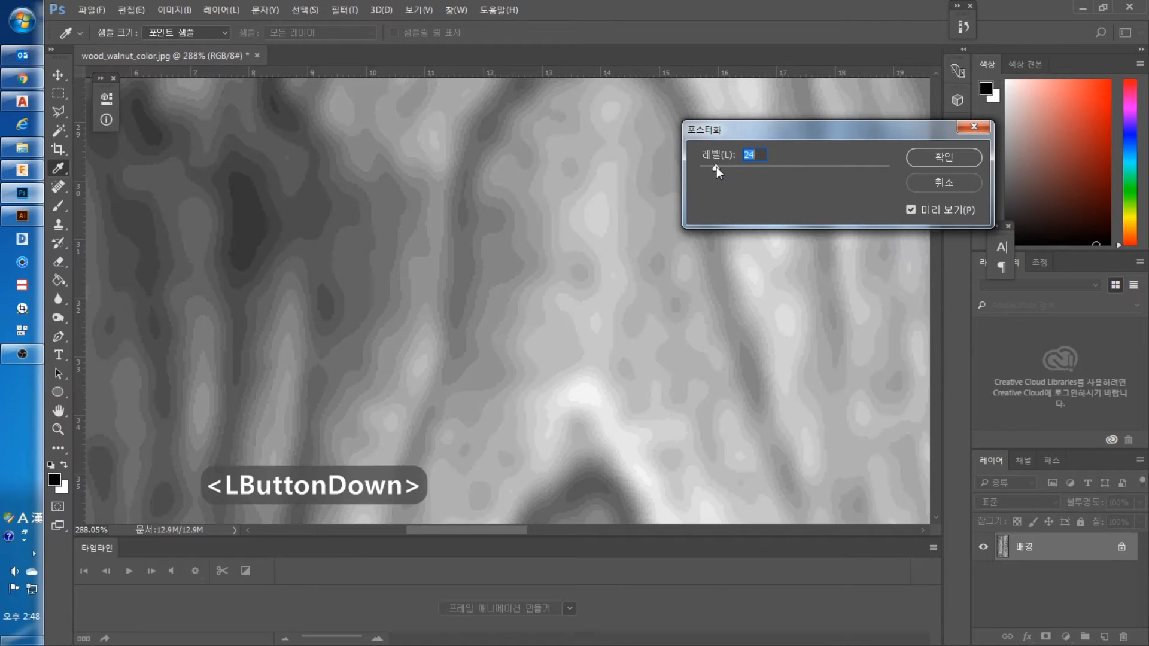
pyautogui.press('space')
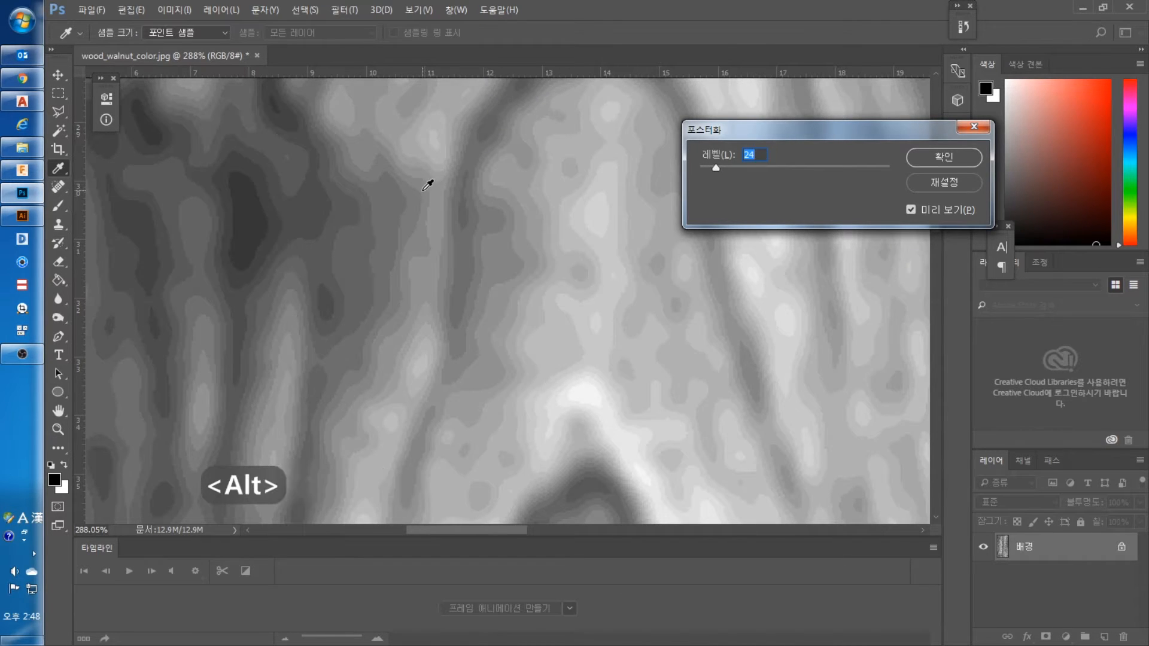
pyautogui.scroll(-4, 402, 206)
pyautogui.scroll(1, 407, 201)
pyautogui.press('super')
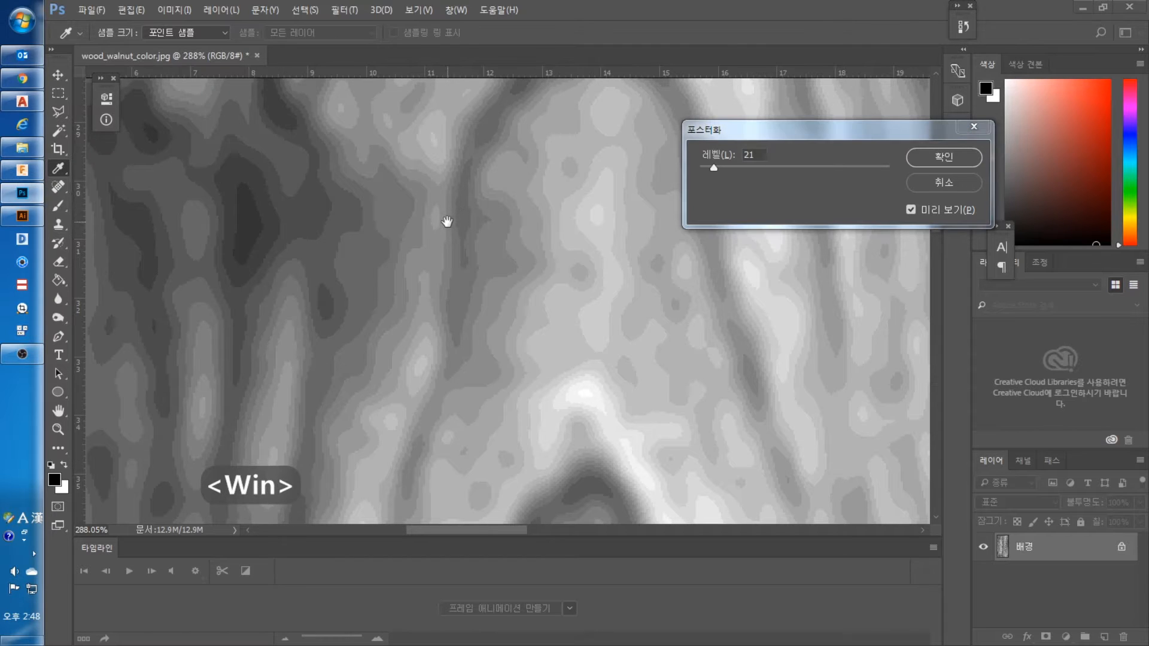
pyautogui.click(448, 218)
pyautogui.press('space')
pyautogui.keyDown('alt'); pyautogui.click(563, 199); pyautogui.keyUp('alt')
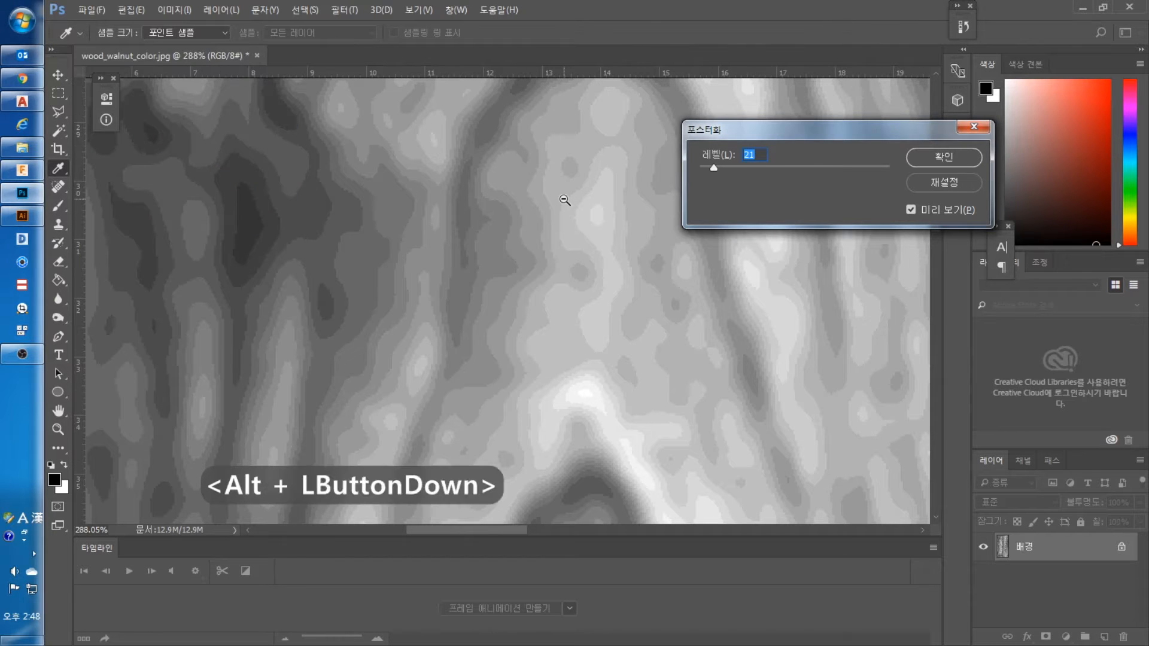
pyautogui.keyDown('alt'); pyautogui.click(496, 243); pyautogui.keyUp('alt')
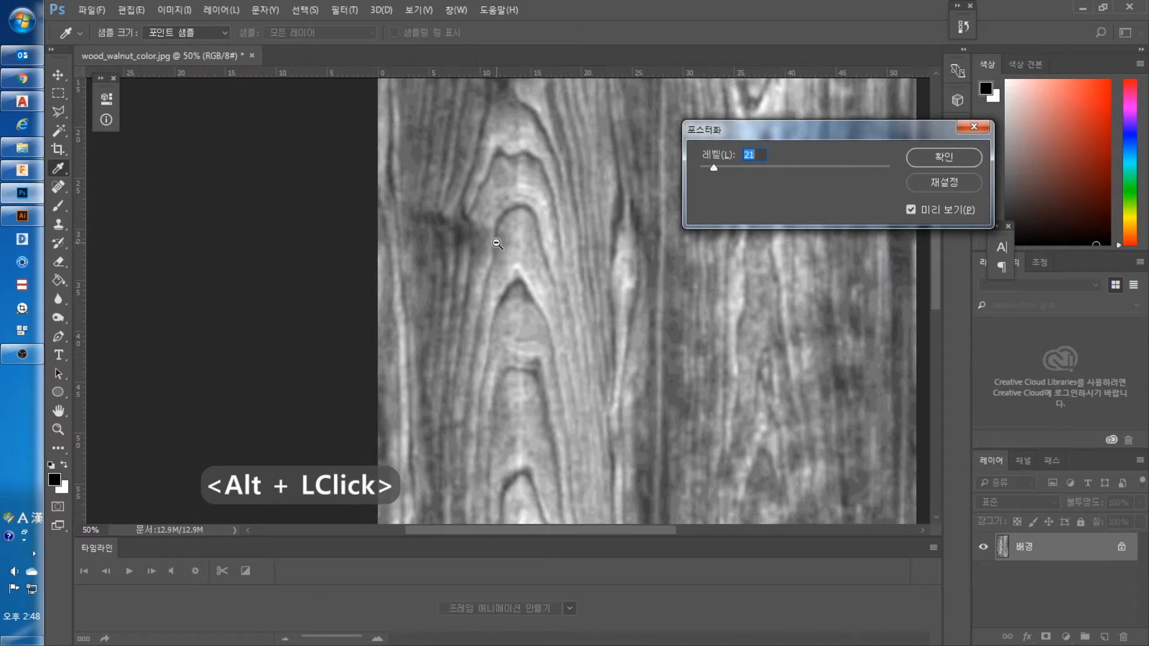
pyautogui.keyDown('ctrl'); pyautogui.doubleClick(514, 230); pyautogui.keyUp('ctrl')
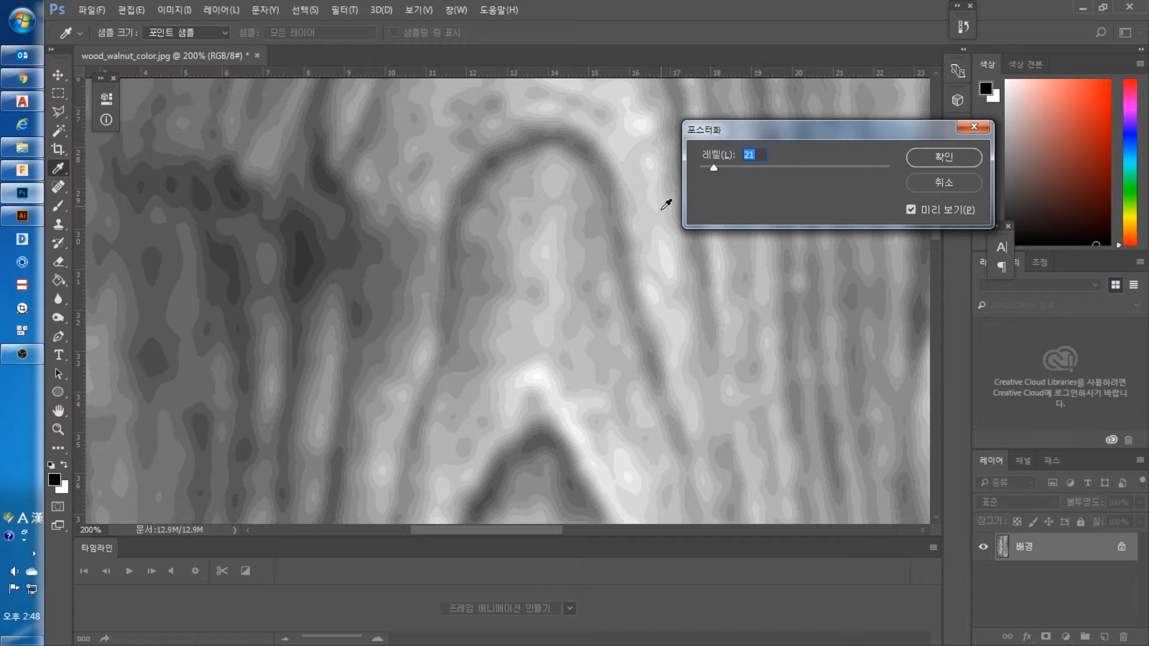
# Set the Posterize levels to 19 and apply the adjustment to the wood image.
pyautogui.moveTo(713, 170); pyautogui.dragTo(710, 170)
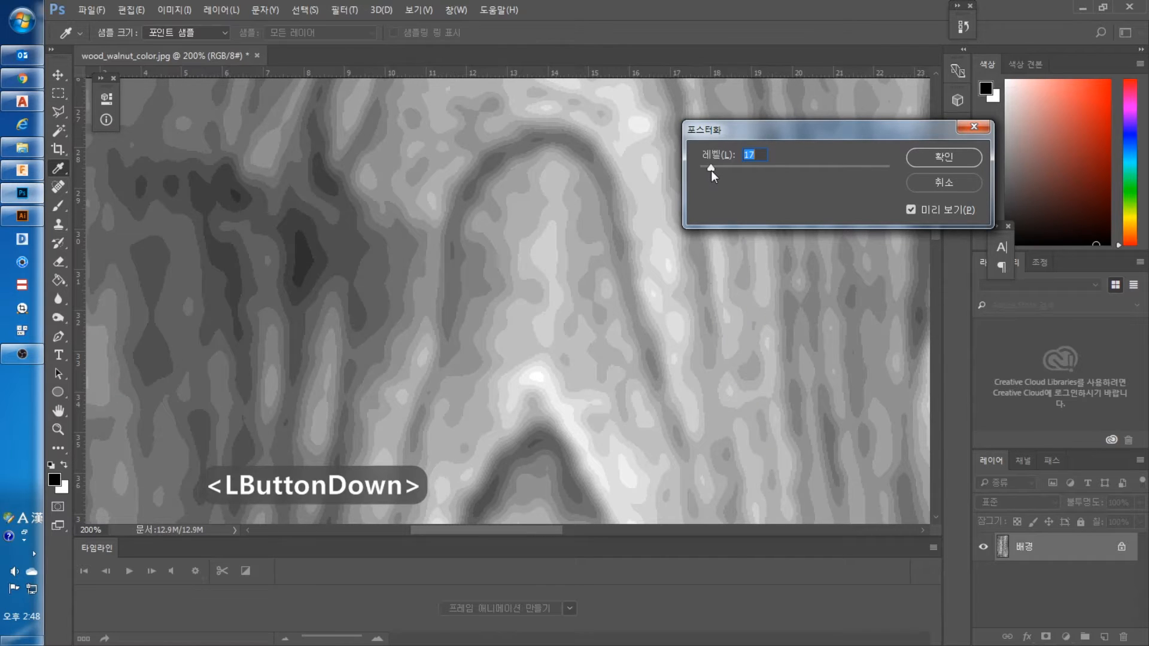
pyautogui.click(713, 170)
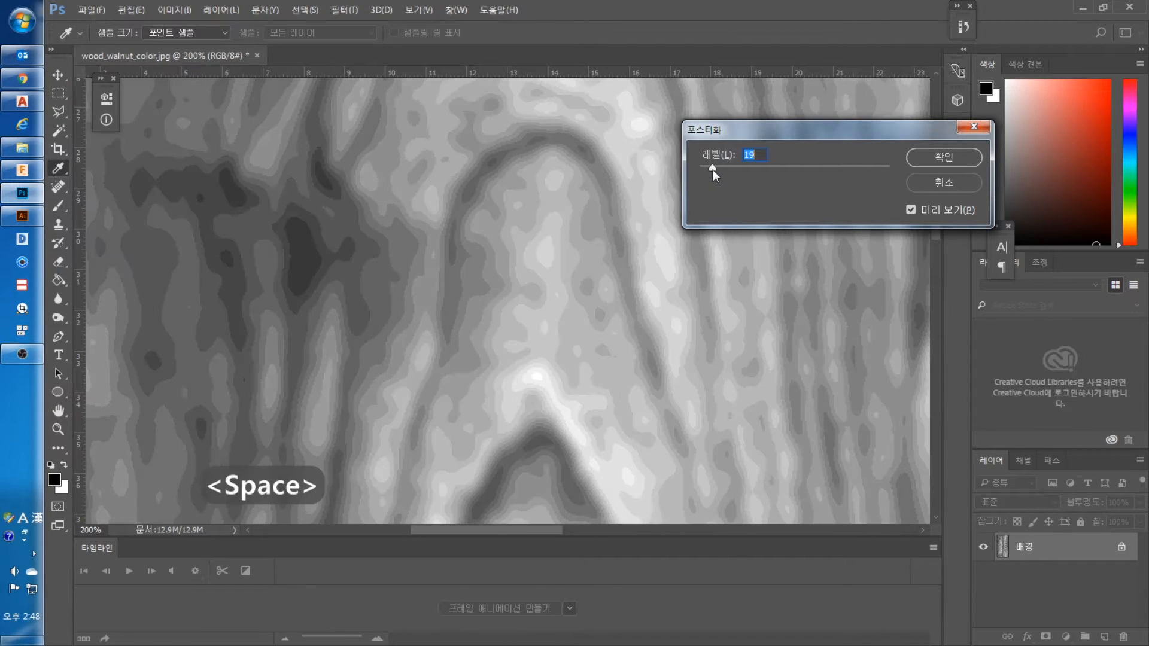
pyautogui.keyDown('alt'); pyautogui.click(503, 262); pyautogui.keyUp('alt')
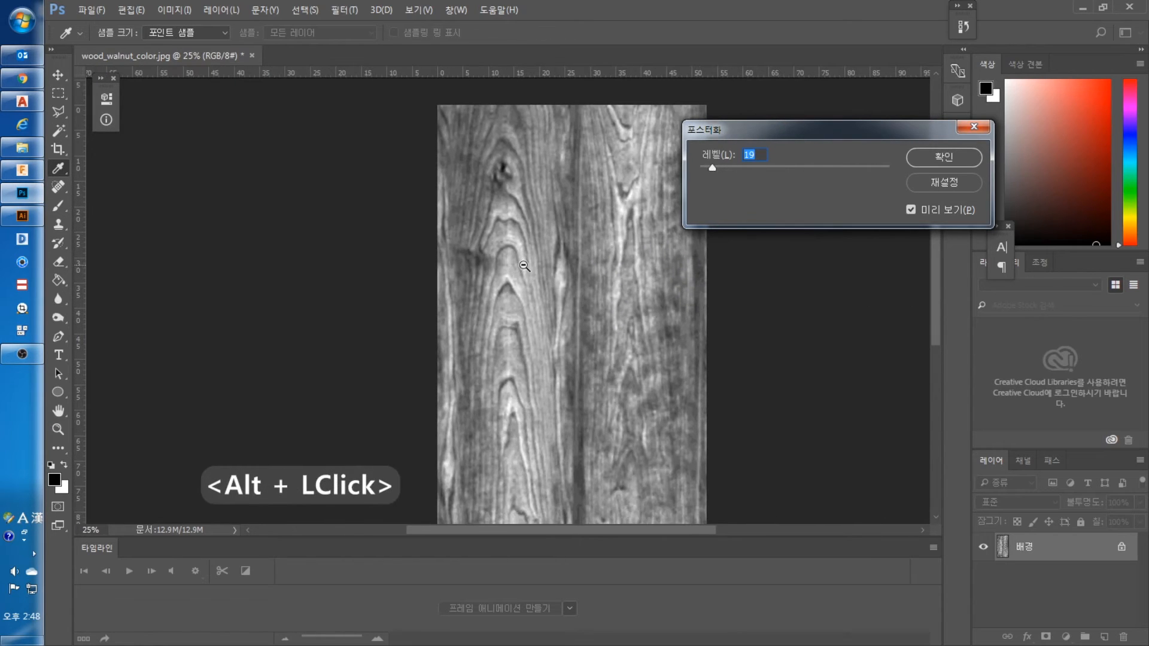
pyautogui.click(936, 154)
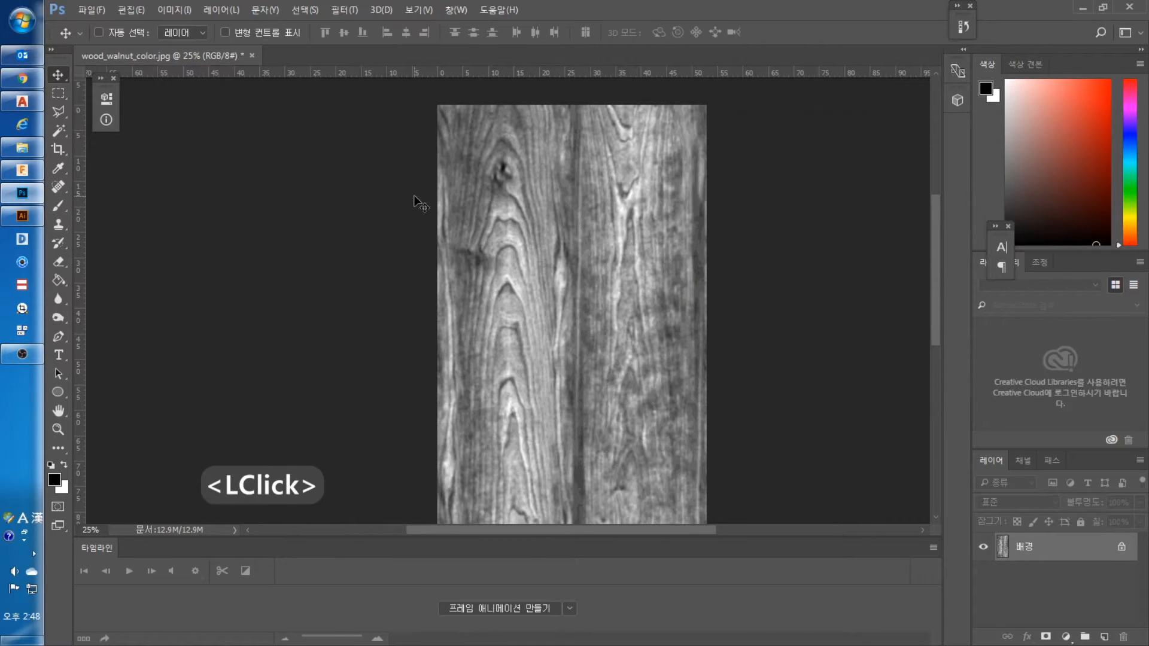
# Start a Median noise filter on the posterized image with live preview and set its radius to 44 pixels.
pyautogui.hotkey('ctrl', 'space')
pyautogui.moveTo(474, 174); pyautogui.dragTo(588, 327)
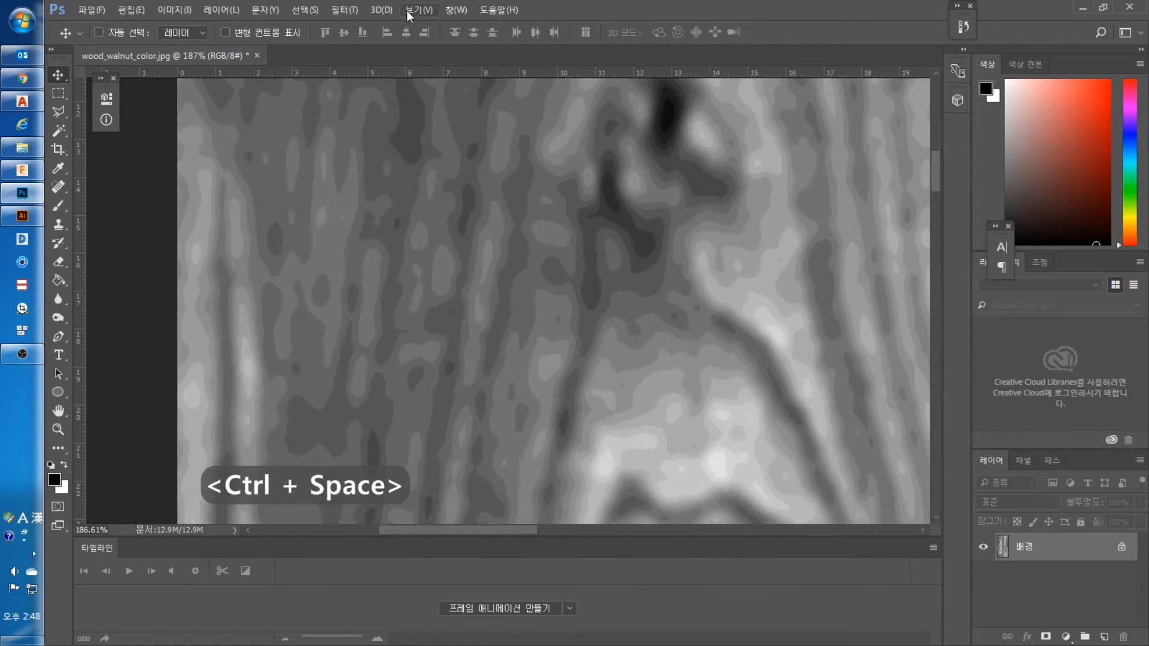
pyautogui.click(344, 10)
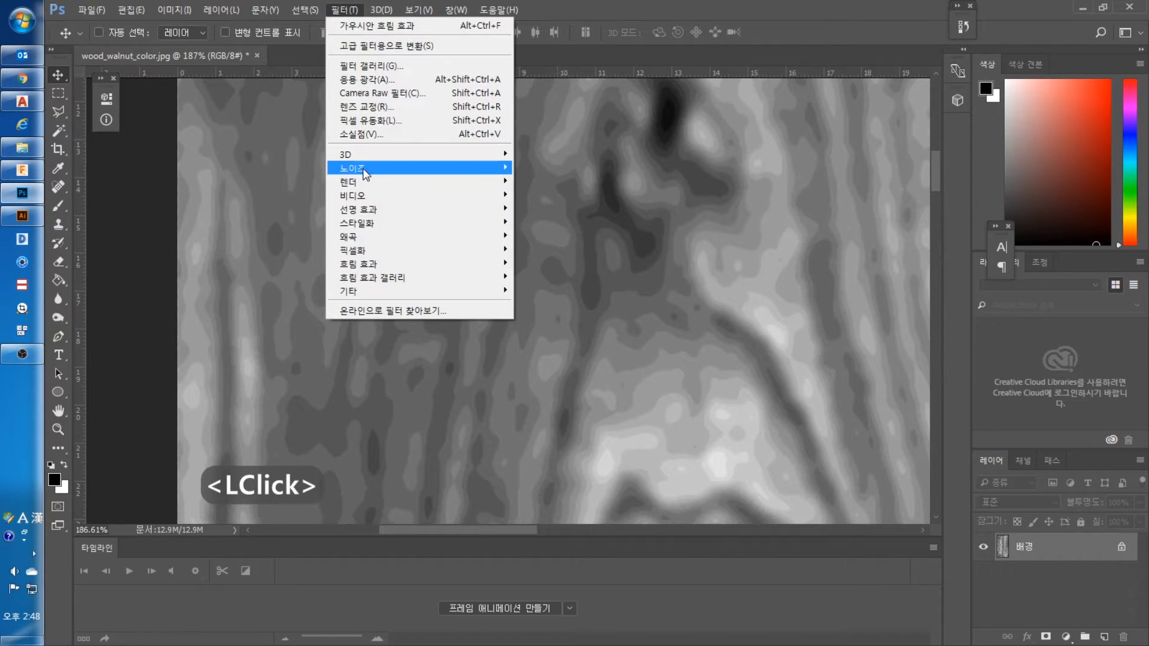
pyautogui.moveTo(362, 167)
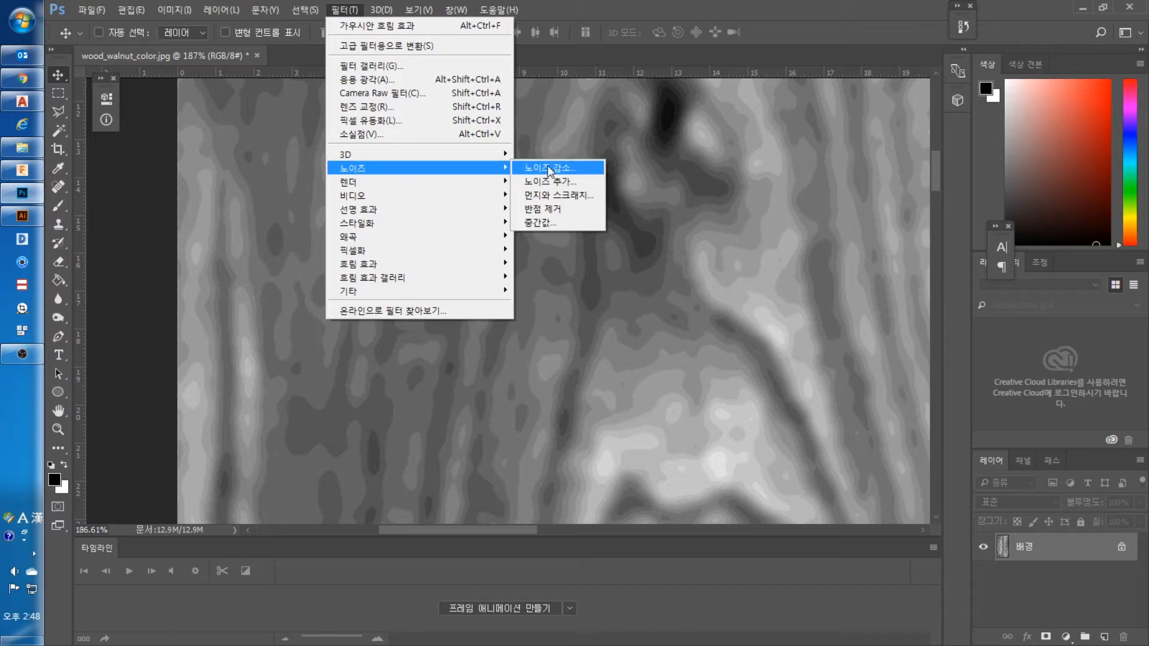
pyautogui.click(544, 222)
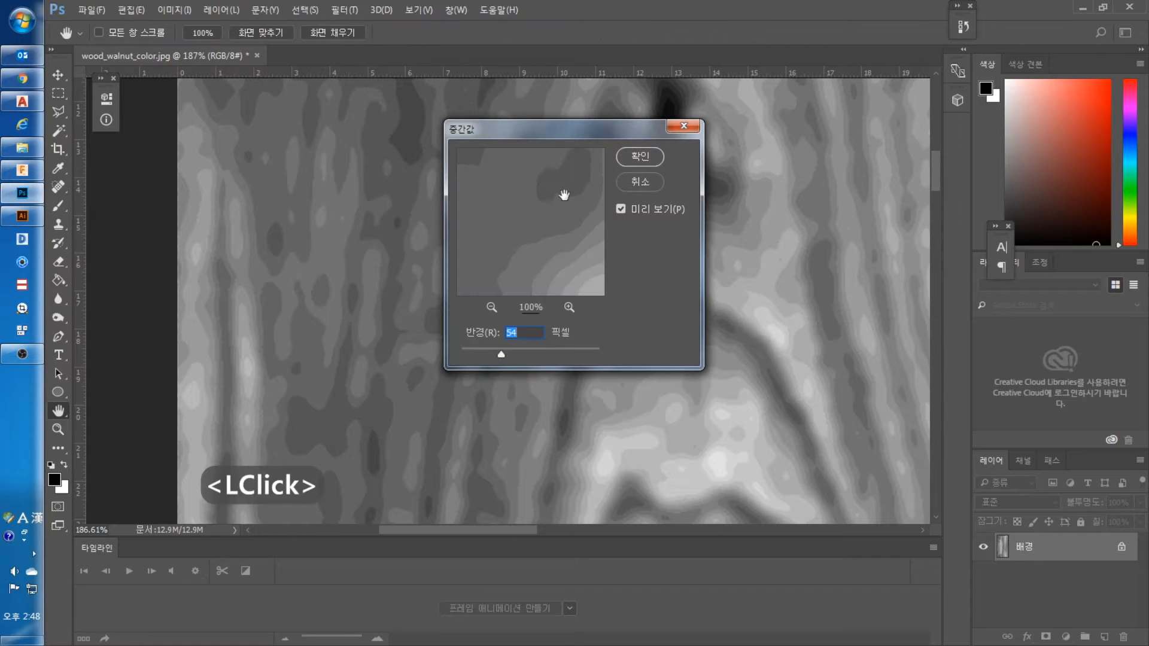
pyautogui.moveTo(546, 142); pyautogui.dragTo(874, 110)
pyautogui.scroll(-1, 489, 191)
pyautogui.keyDown('alt'); pyautogui.click(482, 196); pyautogui.keyUp('alt')
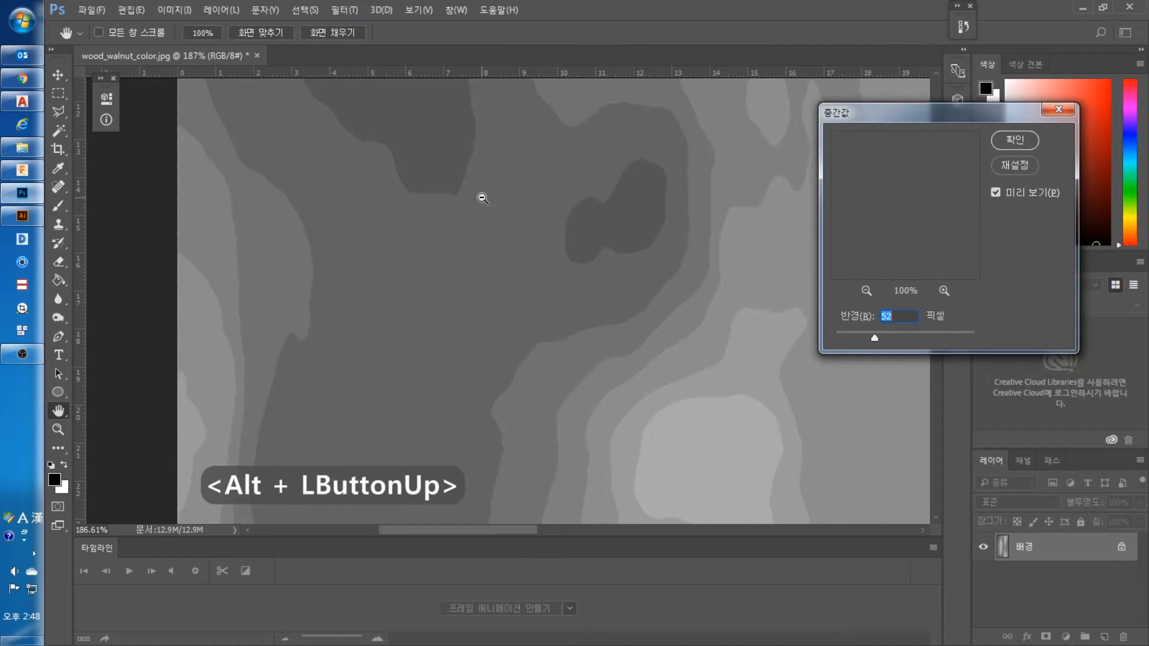
pyautogui.scroll(-1, 480, 206)
pyautogui.press('space')
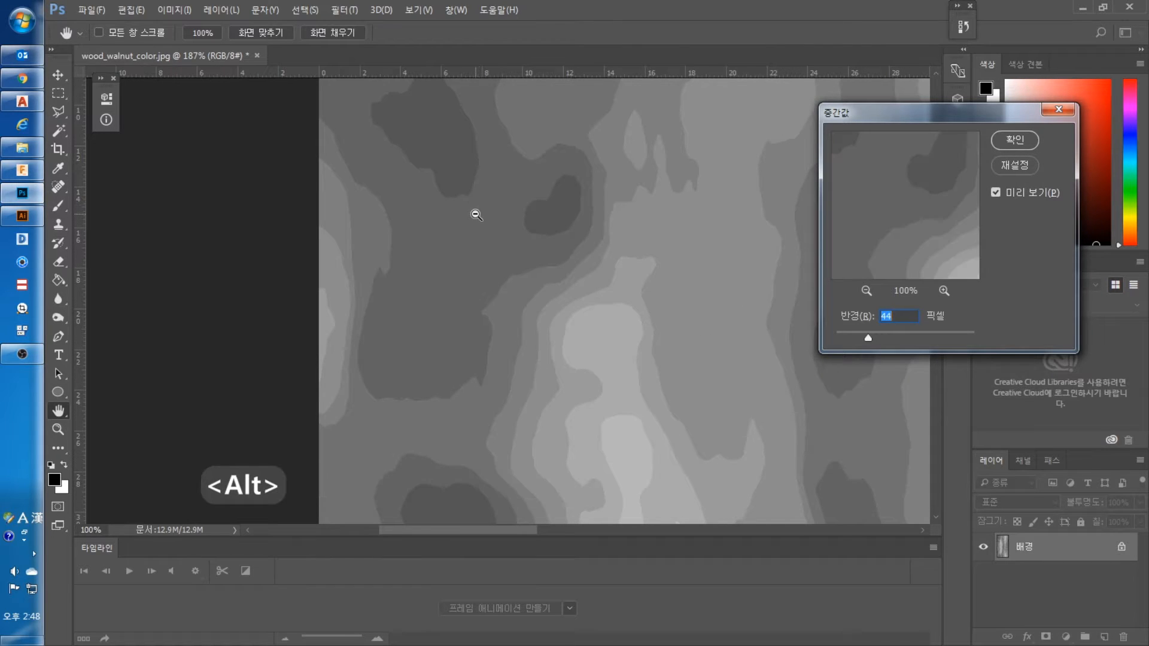
# Examine the Median preview over different areas of the image, both zoomed out and close up.
pyautogui.keyDown('alt'); pyautogui.doubleClick(474, 215); pyautogui.keyUp('alt')
pyautogui.keyDown('alt'); pyautogui.click(474, 215); pyautogui.keyUp('alt')
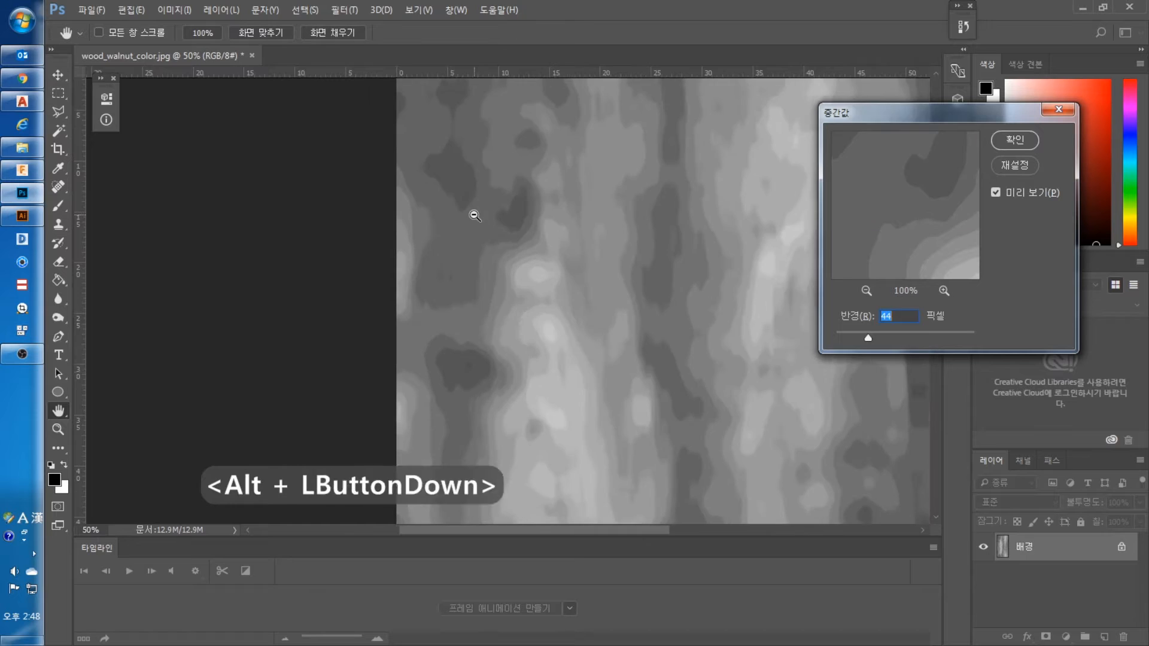
pyautogui.keyDown('alt'); pyautogui.click(475, 213); pyautogui.keyUp('alt')
pyautogui.hotkey('alt', 'space')
pyautogui.moveTo(419, 339); pyautogui.dragTo(397, 149)
pyautogui.press('super')
pyautogui.press('super')
pyautogui.keyDown('ctrl'); pyautogui.click(499, 408); pyautogui.keyUp('ctrl')
pyautogui.keyDown('ctrl'); pyautogui.click(499, 408); pyautogui.keyUp('ctrl')
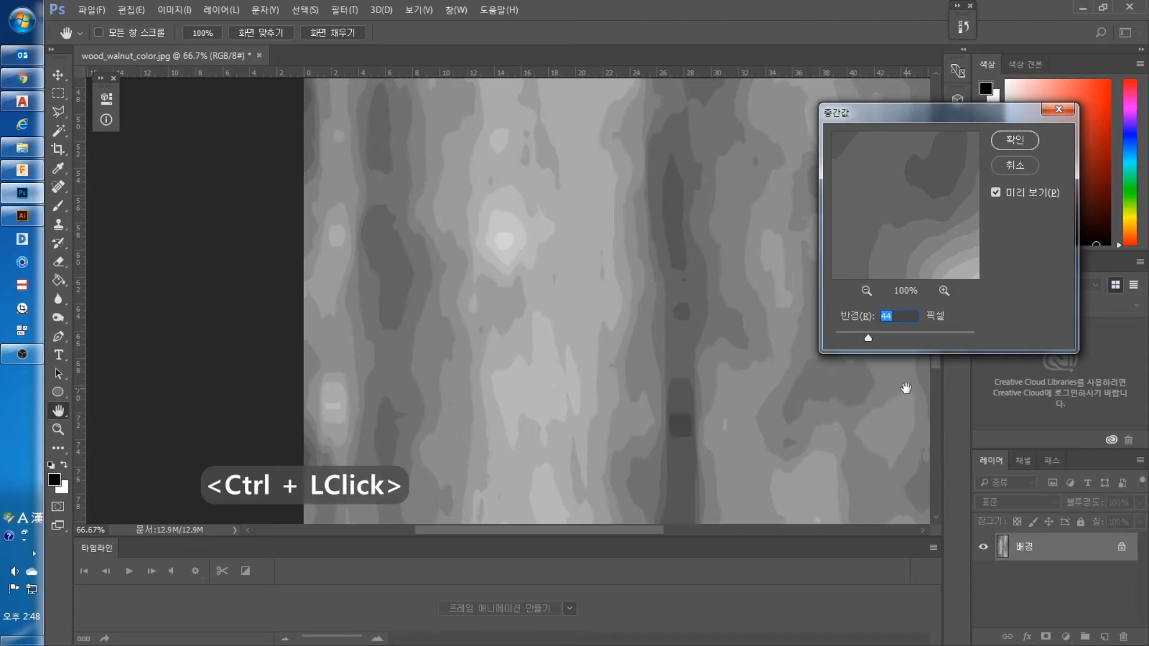
# Try Median radii of 46, 30 and 82 pixels, comparing the smoothed bands up close and across the whole grain.
pyautogui.moveTo(868, 337)
pyautogui.mouseDown()
pyautogui.moveTo(878, 337)
pyautogui.moveTo(855, 339)
pyautogui.moveTo(868, 334)
pyautogui.mouseUp()
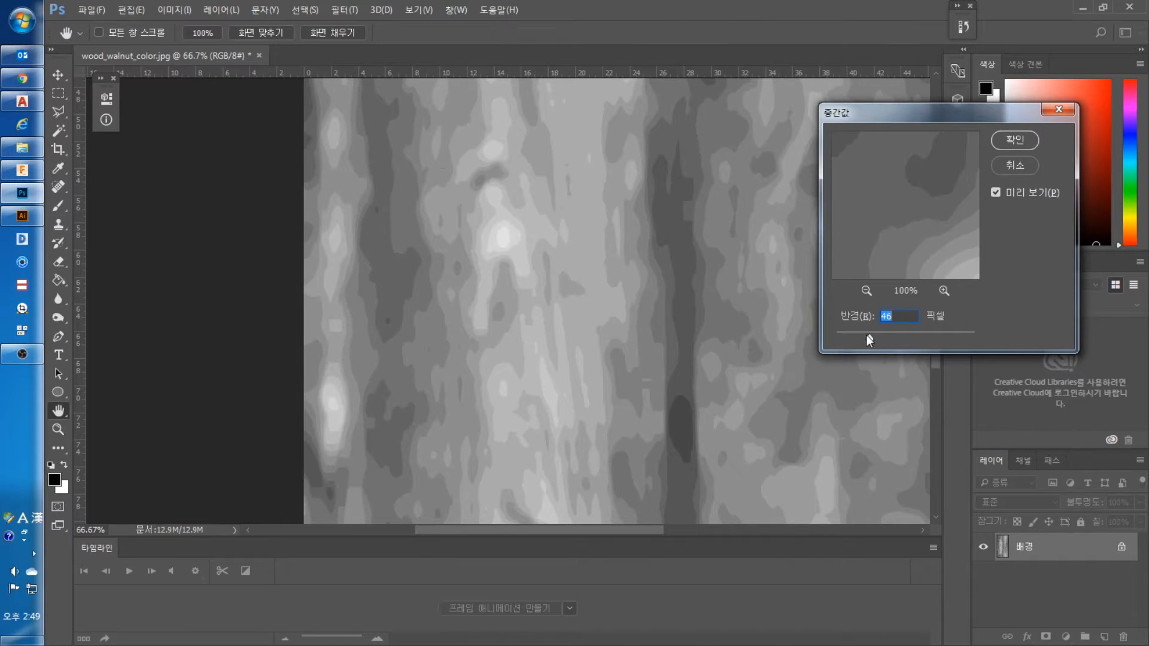
pyautogui.moveTo(868, 335); pyautogui.dragTo(860, 339)
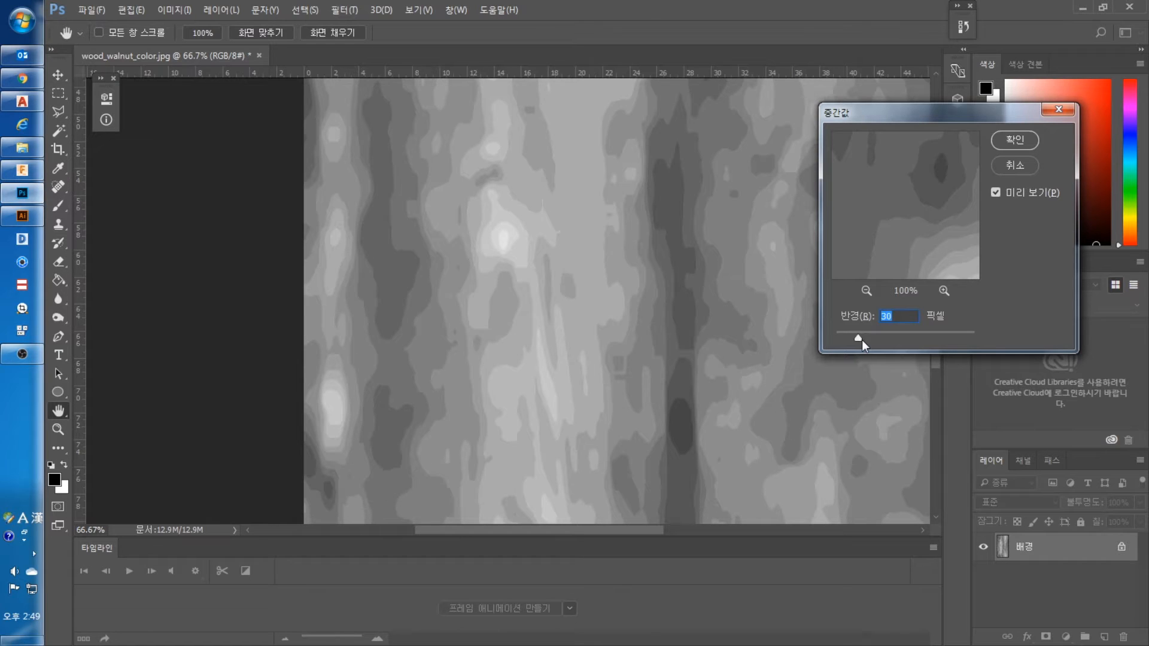
pyautogui.moveTo(858, 340); pyautogui.dragTo(898, 330)
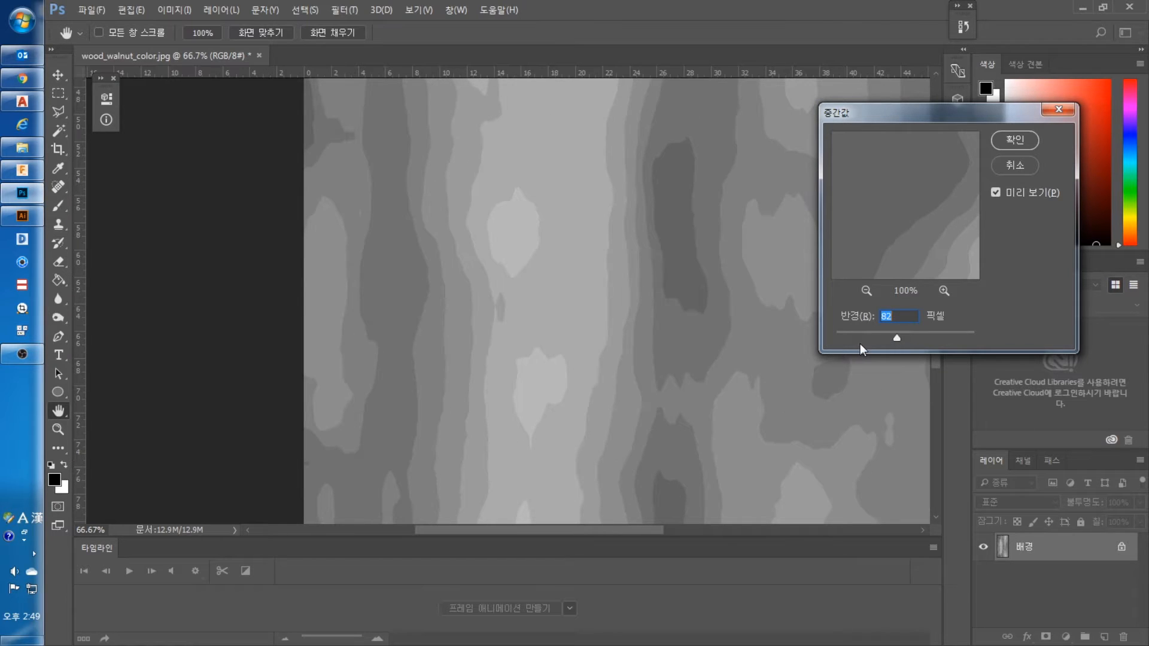
pyautogui.press('space')
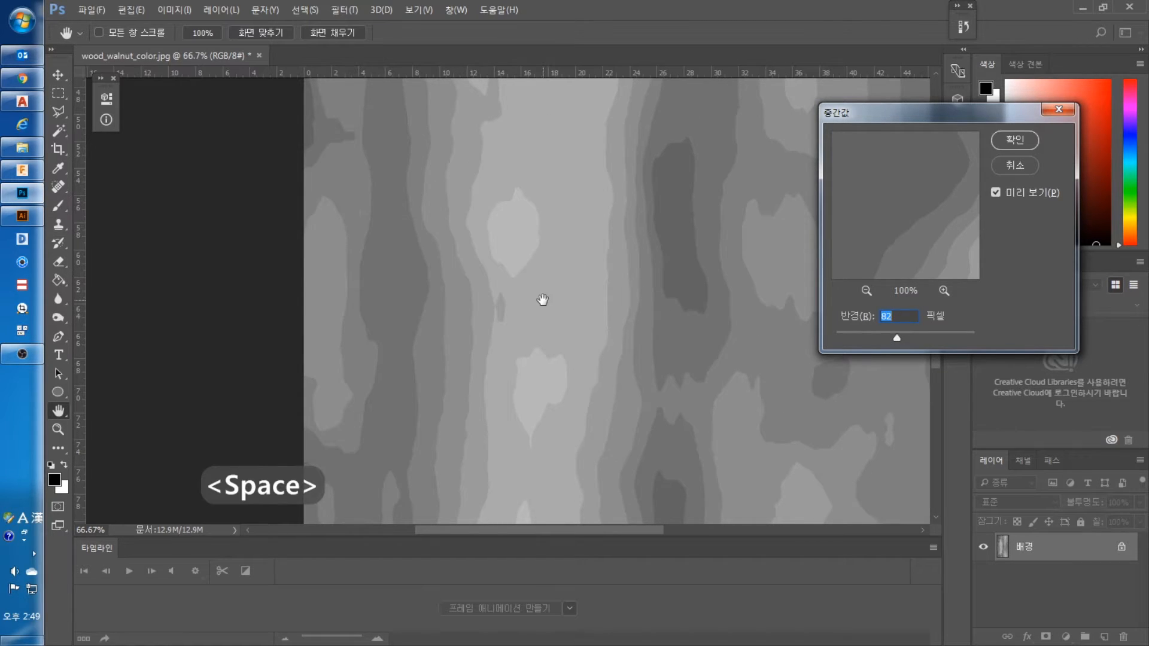
pyautogui.keyDown('alt'); pyautogui.doubleClick(543, 299); pyautogui.keyUp('alt')
pyautogui.keyDown('alt'); pyautogui.click(542, 301); pyautogui.keyUp('alt')
pyautogui.keyDown('ctrl'); pyautogui.click(543, 301); pyautogui.keyUp('ctrl')
pyautogui.keyDown('alt'); pyautogui.click(543, 301); pyautogui.keyUp('alt')
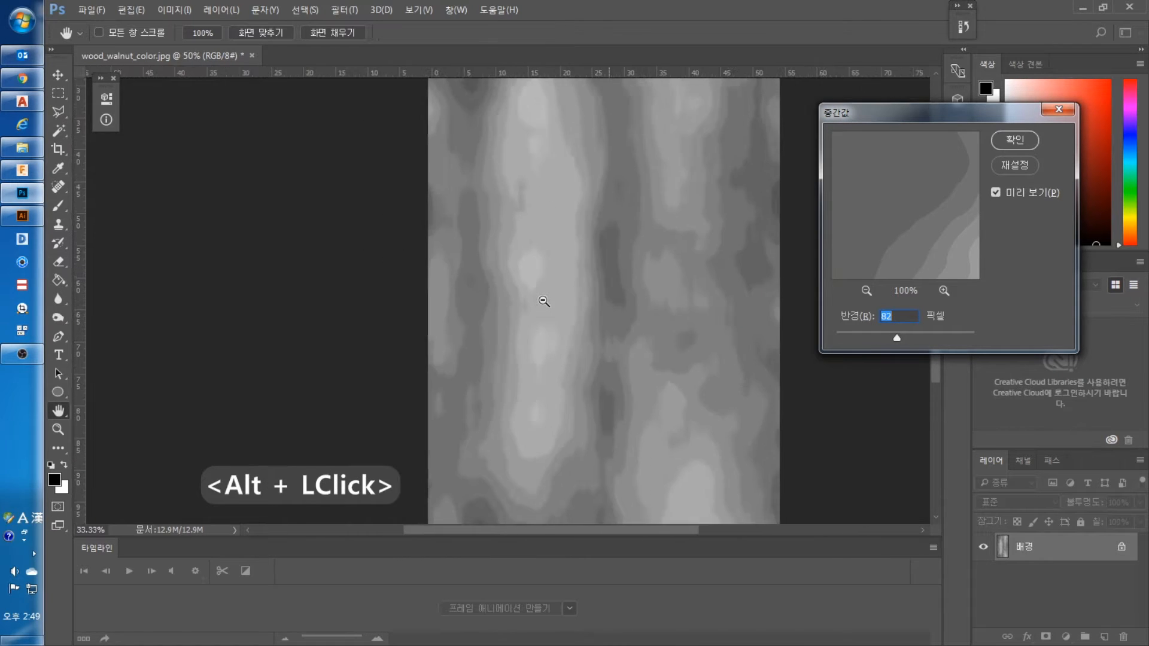
pyautogui.keyDown('alt'); pyautogui.click(543, 301); pyautogui.keyUp('alt')
# Compare Median radii of 33 and 44 pixels on the posterized grain, and cancel the filter.
pyautogui.click(863, 335)
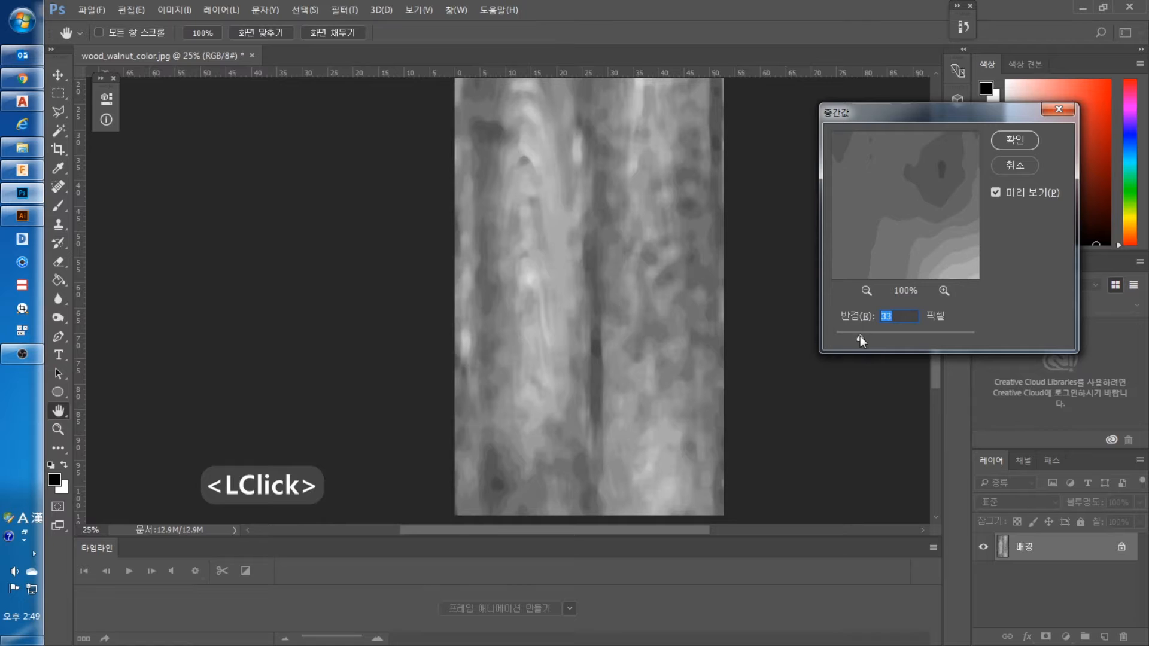
pyautogui.keyDown('ctrl'); pyautogui.click(544, 300); pyautogui.keyUp('ctrl')
pyautogui.keyDown('ctrl'); pyautogui.click(524, 292); pyautogui.keyUp('ctrl')
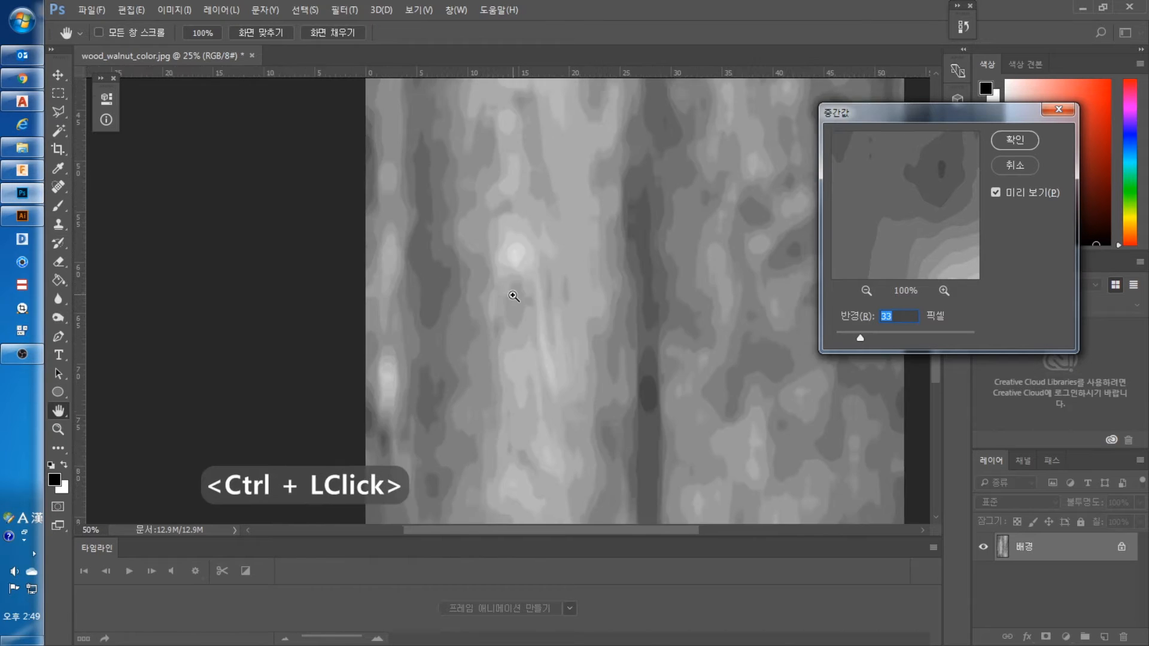
pyautogui.keyDown('ctrl'); pyautogui.click(521, 290); pyautogui.keyUp('ctrl')
pyautogui.click(868, 335)
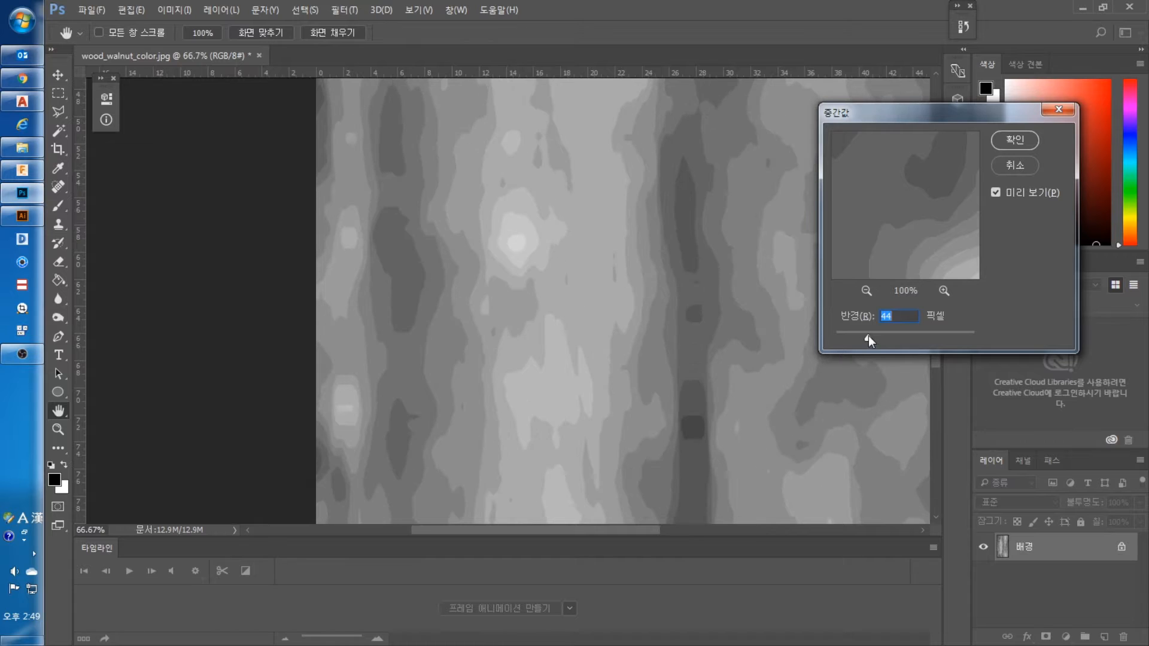
pyautogui.keyDown('alt'); pyautogui.doubleClick(649, 303); pyautogui.keyUp('alt')
pyautogui.keyDown('alt'); pyautogui.click(650, 305); pyautogui.keyUp('alt')
pyautogui.keyDown('alt'); pyautogui.click(650, 307); pyautogui.keyUp('alt')
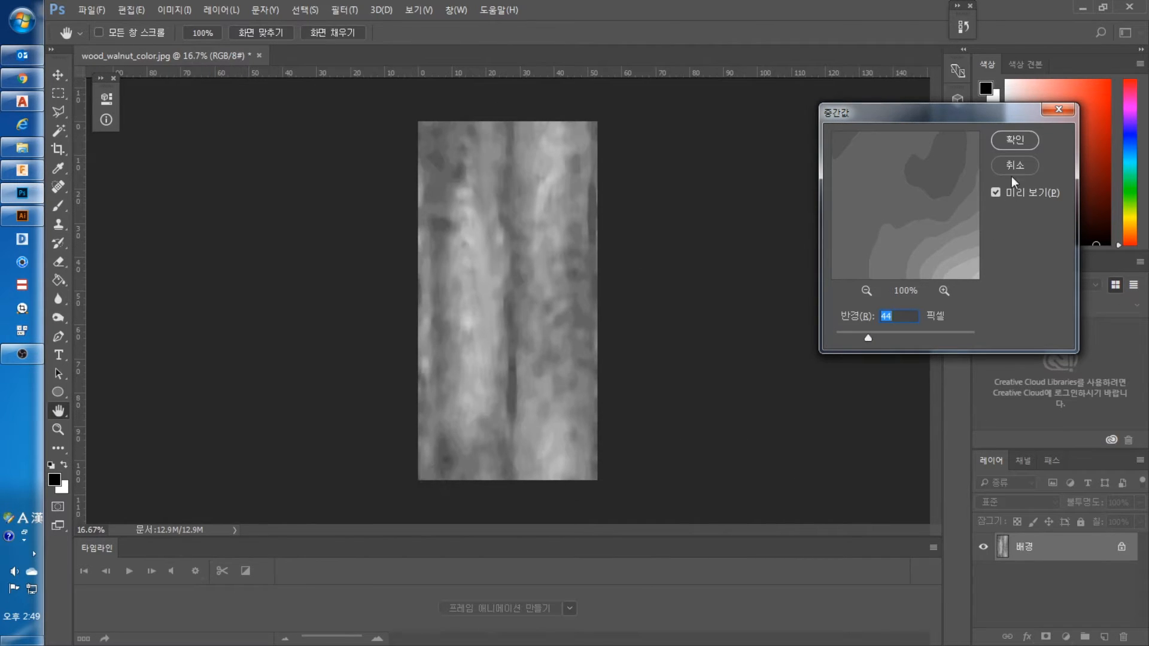
pyautogui.click(1011, 166)
# Revert the image to its Gaussian Blur history state, undoing the last Posterize adjustment.
pyautogui.click(961, 28)
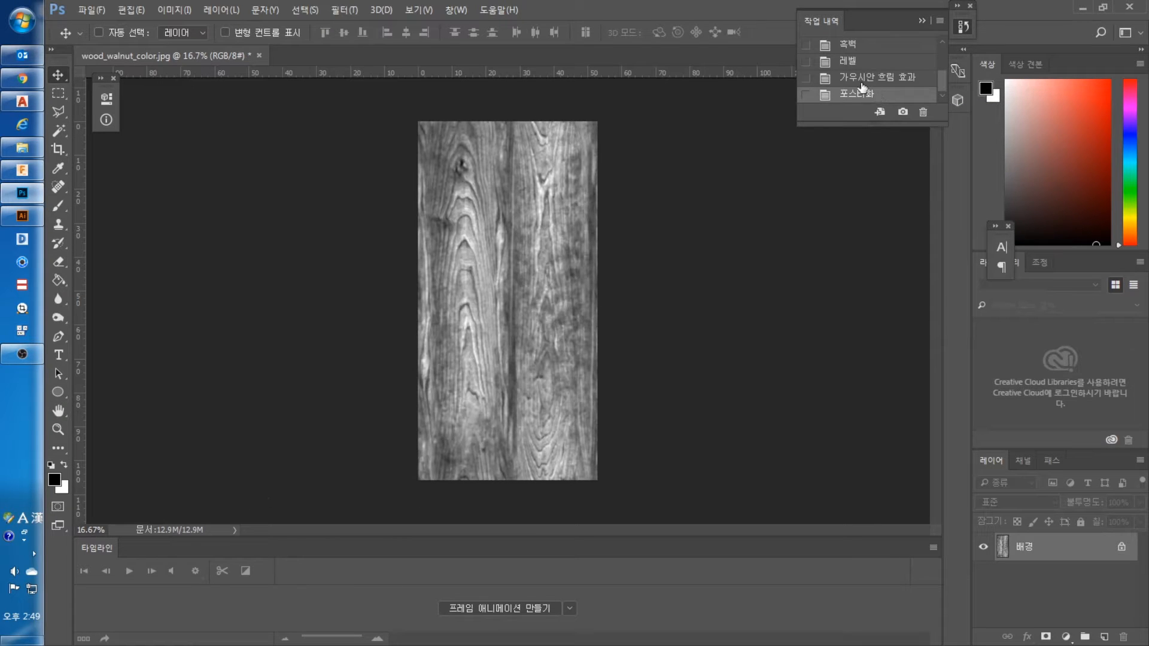
pyautogui.click(857, 81)
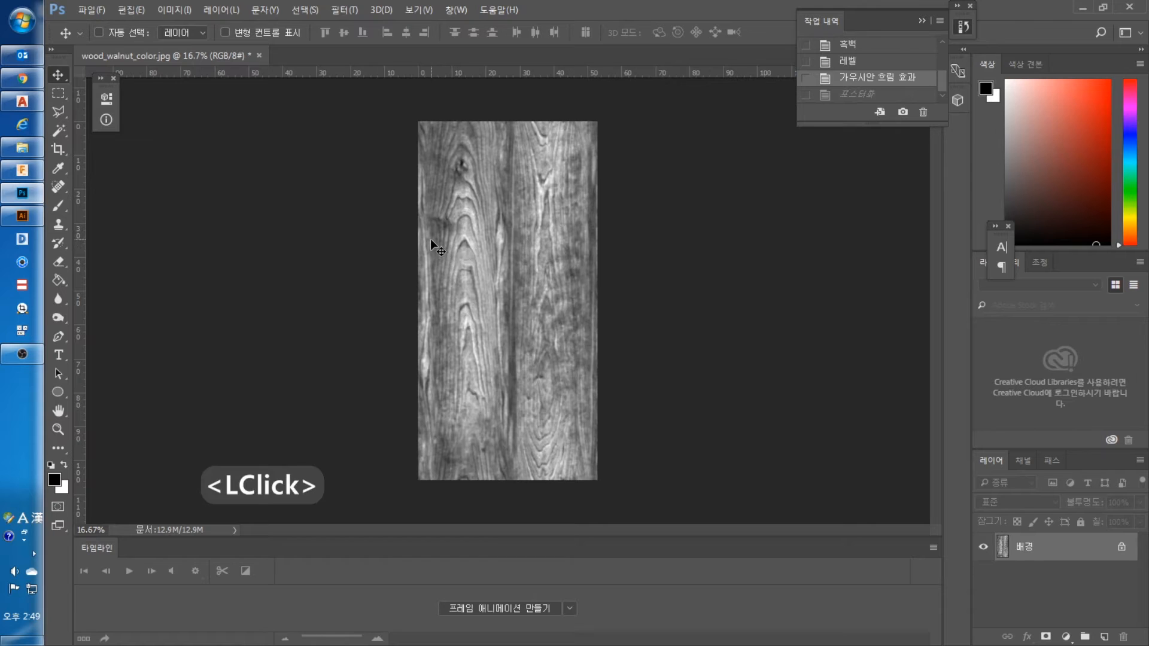
pyautogui.moveTo(431, 241); pyautogui.dragTo(368, 216)
# Posterize the blurred wood image with 25 levels, checking the tonal bands up close before applying.
pyautogui.click(174, 9)
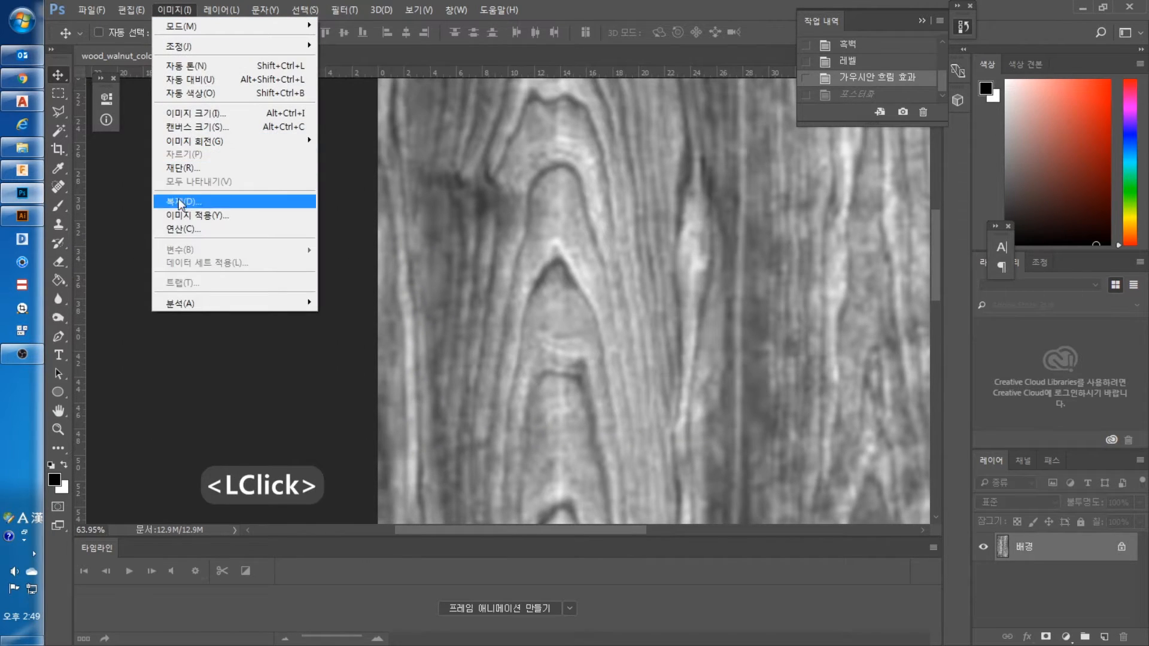
pyautogui.click(179, 46)
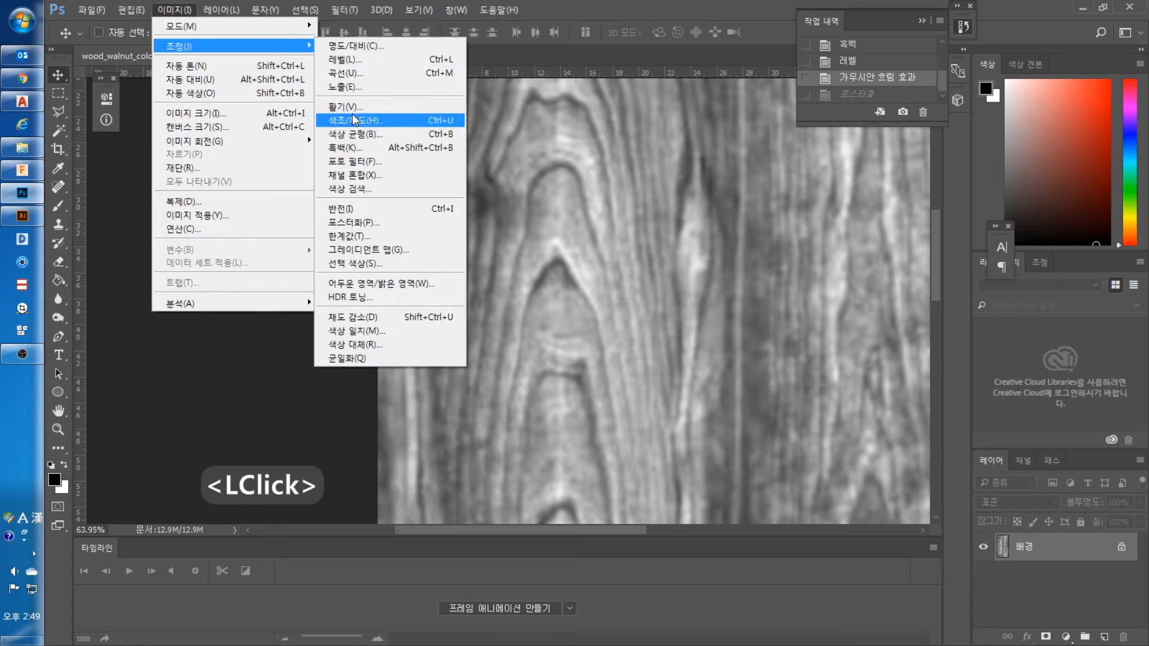
pyautogui.click(352, 222)
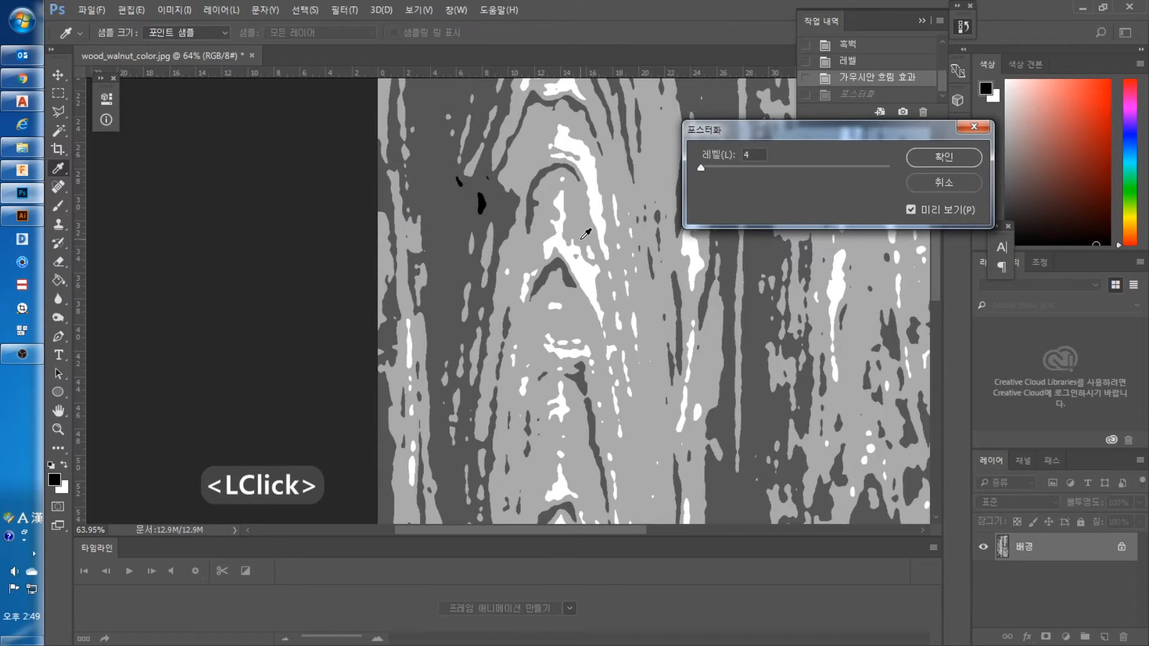
pyautogui.click(715, 155)
pyautogui.write('25')
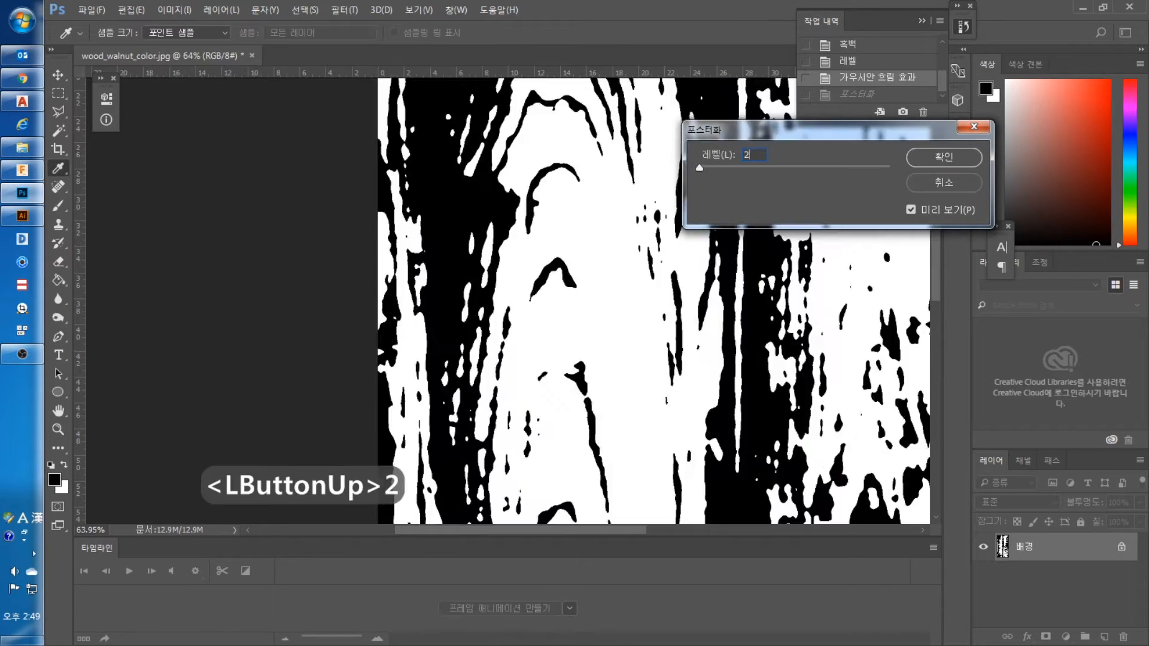
pyautogui.keyDown('ctrl'); pyautogui.click(536, 228); pyautogui.keyUp('ctrl')
pyautogui.keyDown('ctrl'); pyautogui.click(537, 228); pyautogui.keyUp('ctrl')
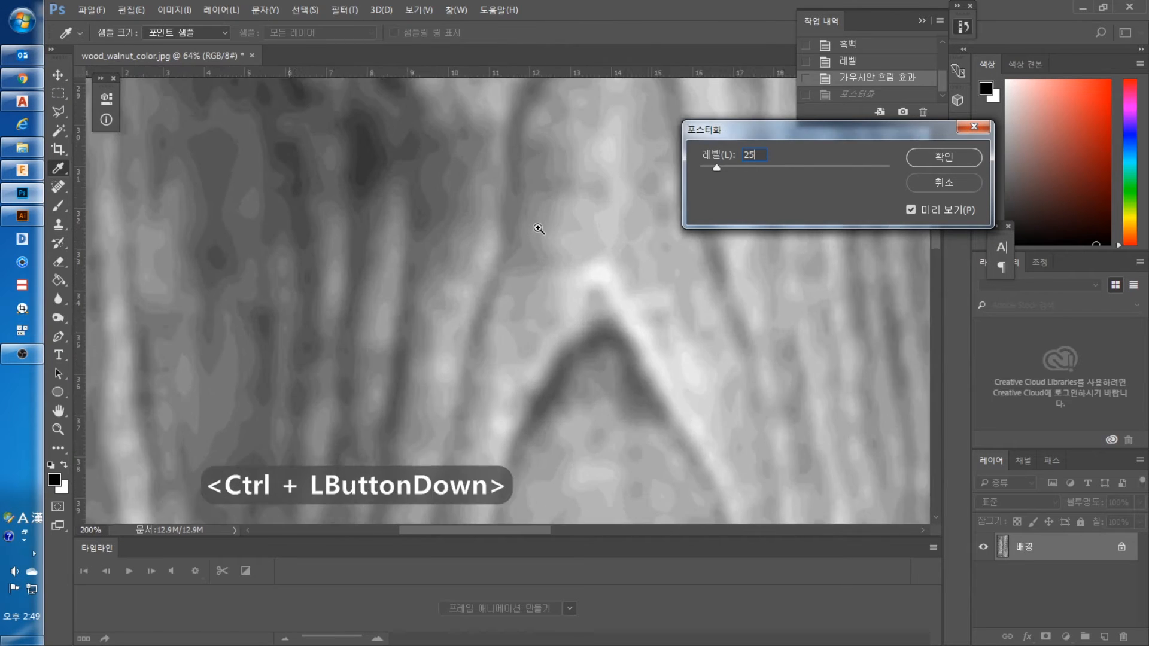
pyautogui.keyDown('ctrl'); pyautogui.click(539, 229); pyautogui.keyUp('ctrl')
pyautogui.keyDown('alt'); pyautogui.click(425, 243); pyautogui.keyUp('alt')
pyautogui.keyDown('alt'); pyautogui.click(425, 244); pyautogui.keyUp('alt')
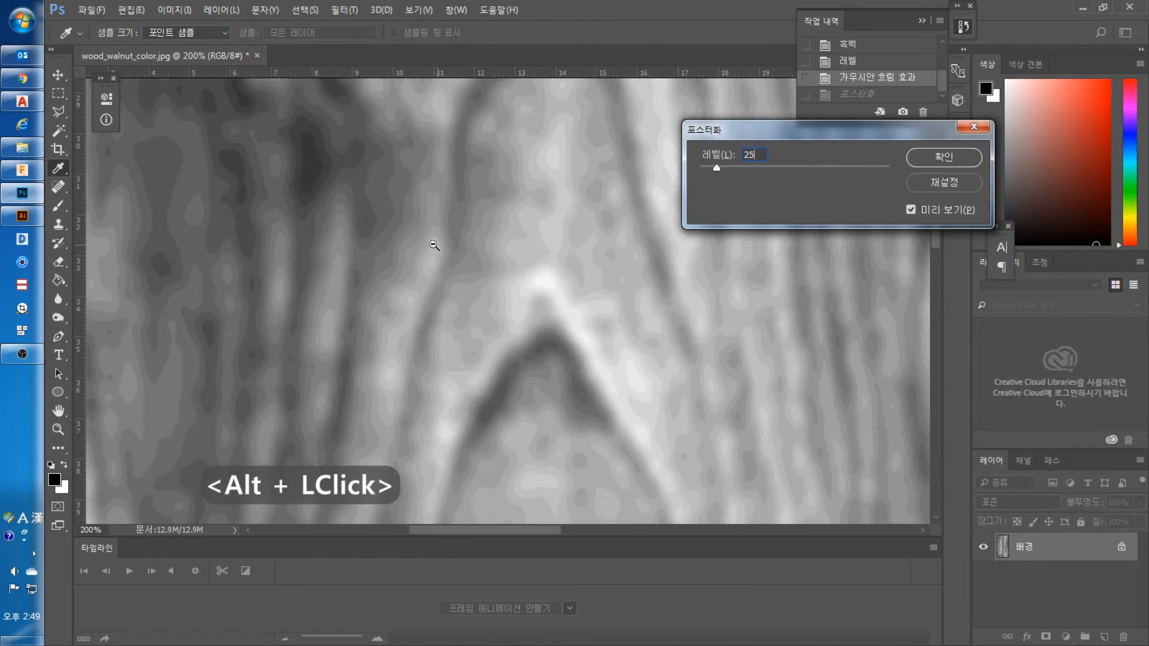
pyautogui.click(936, 157)
# Apply a Median noise filter with a radius of 45 pixels to the posterized image.
pyautogui.click(344, 9)
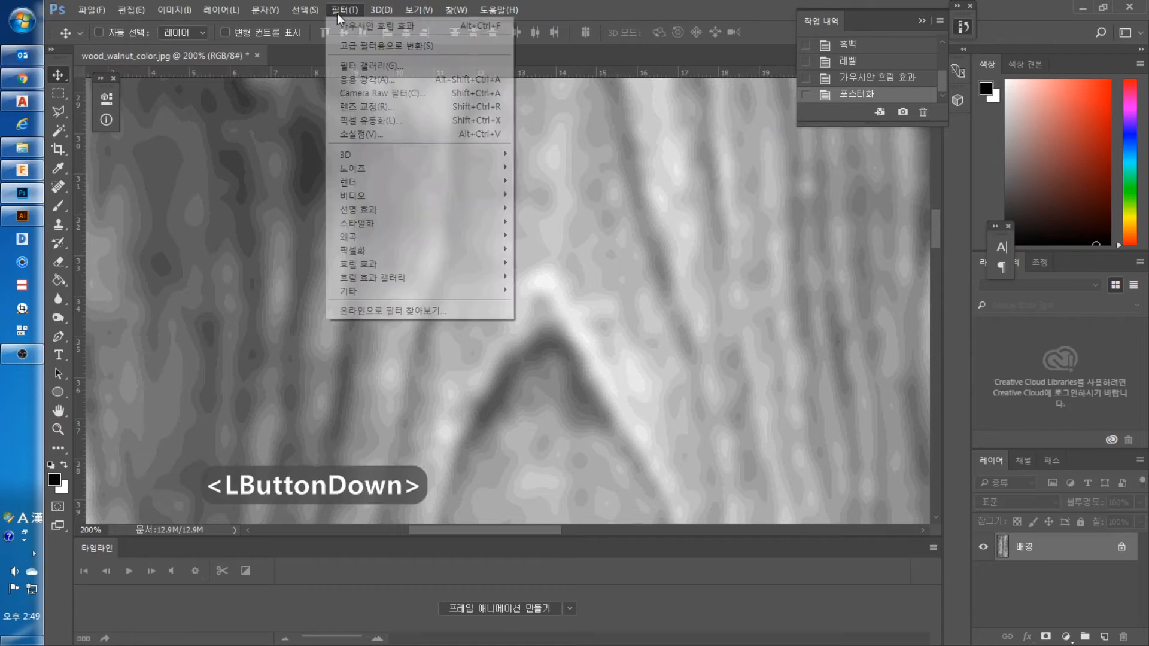
pyautogui.click(378, 178)
pyautogui.click(563, 224)
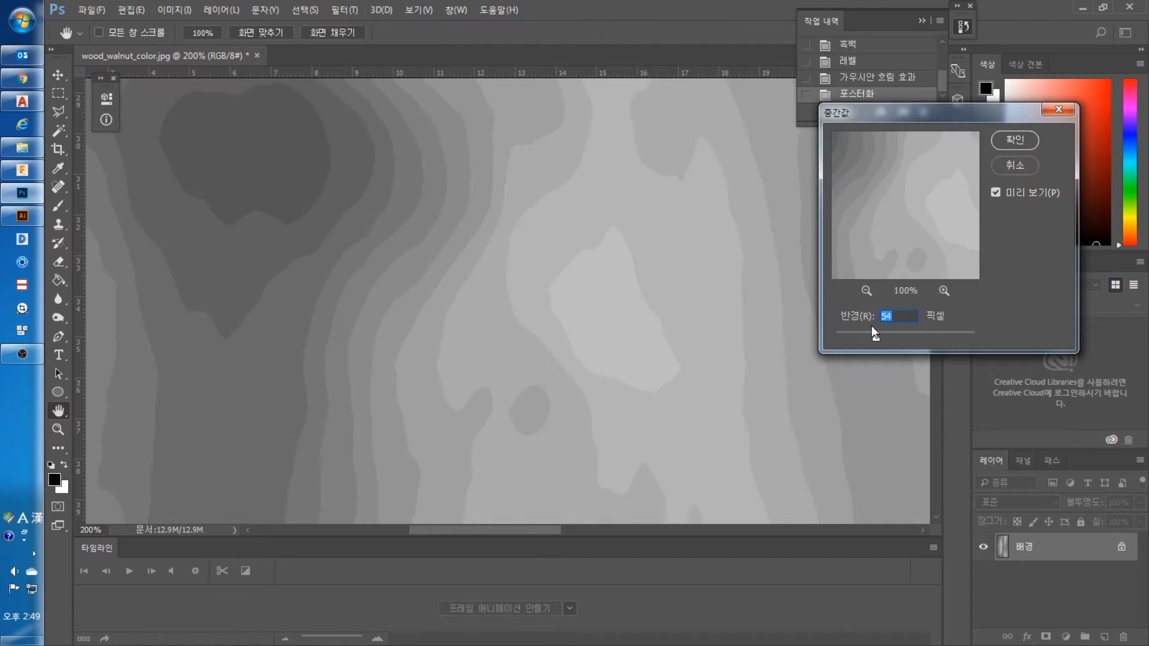
pyautogui.moveTo(900, 317); pyautogui.dragTo(862, 329)
pyautogui.write('45')
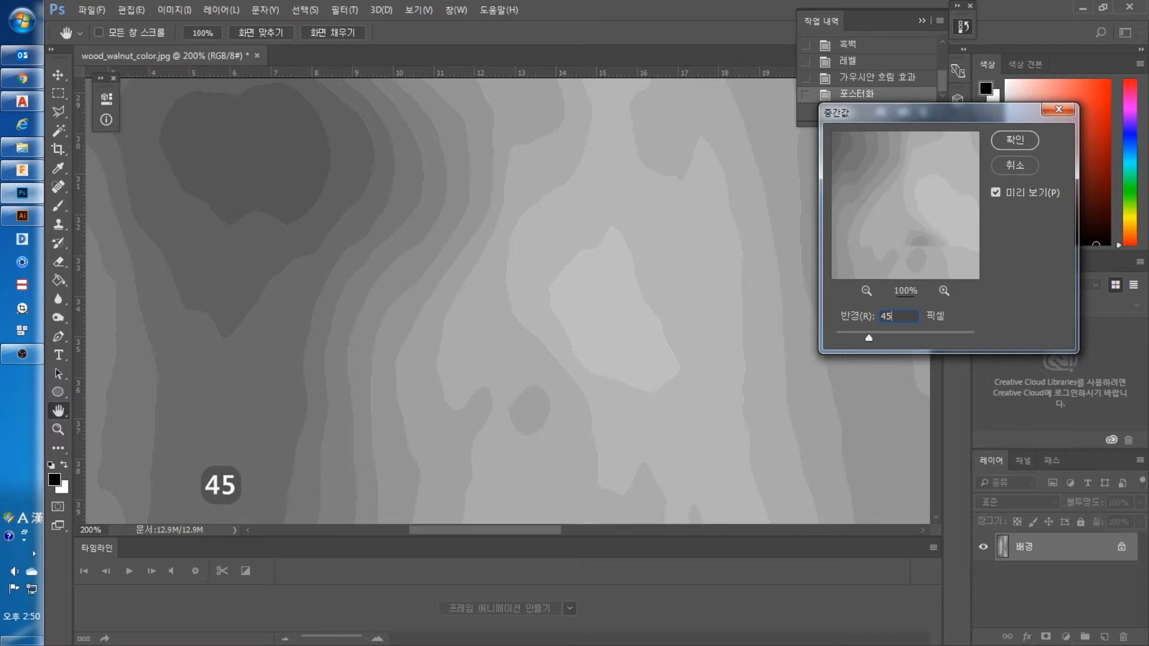
pyautogui.keyDown('alt'); pyautogui.doubleClick(526, 257); pyautogui.keyUp('alt')
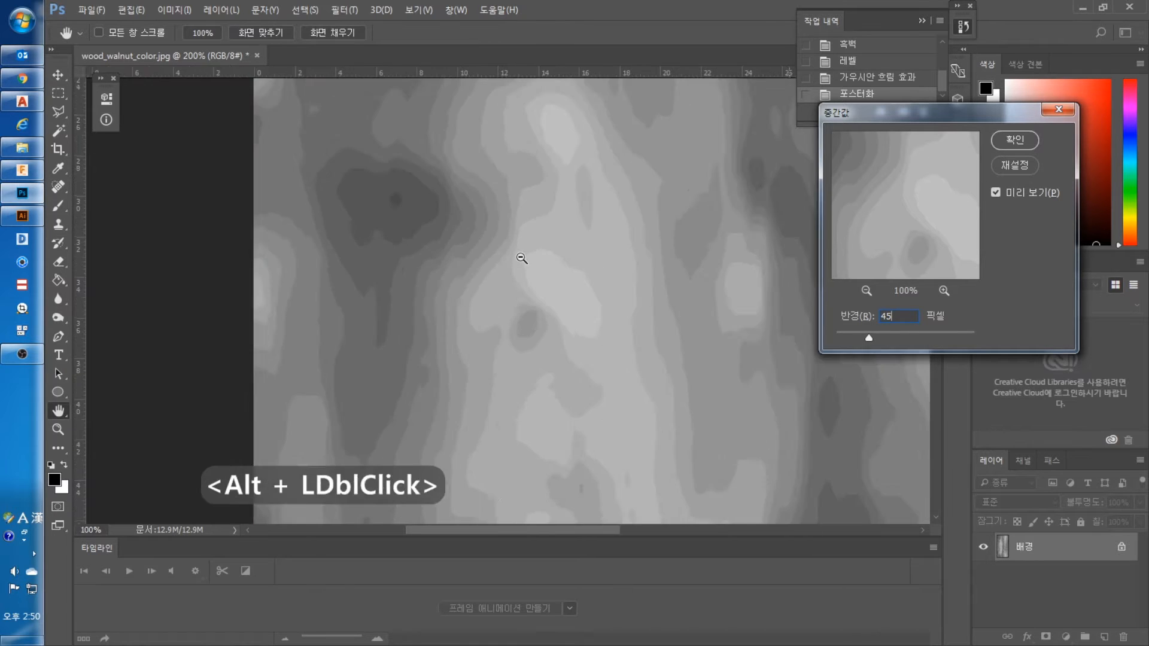
pyautogui.keyDown('alt'); pyautogui.click(521, 258); pyautogui.keyUp('alt')
pyautogui.moveTo(532, 293); pyautogui.dragTo(479, 333)
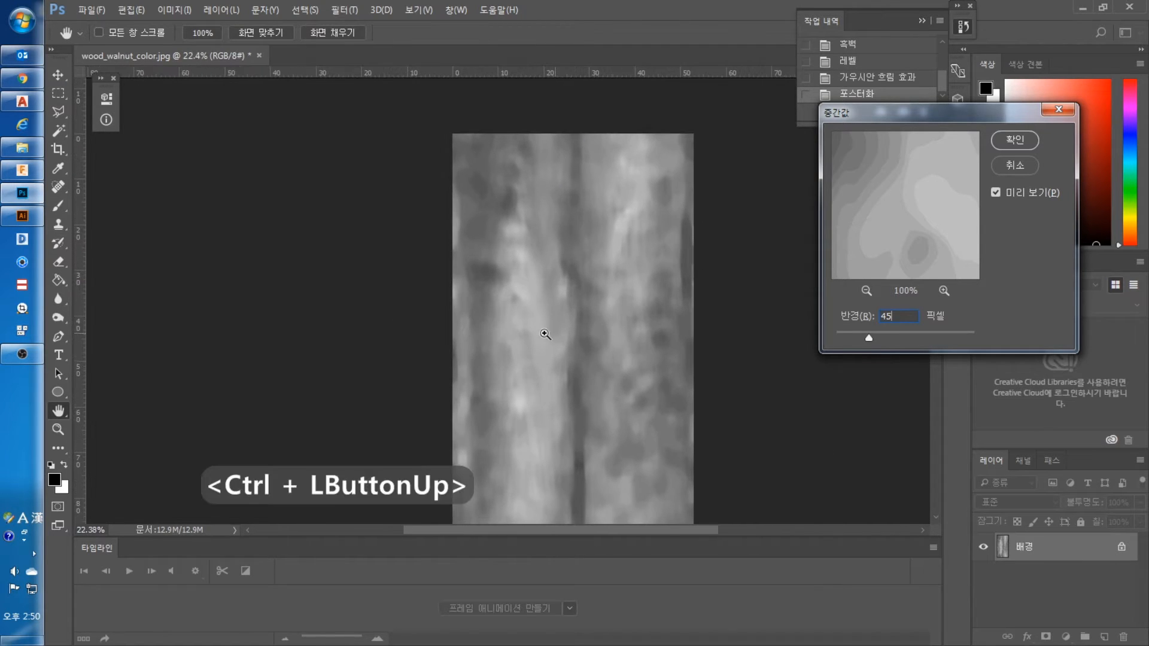
pyautogui.click(1015, 141)
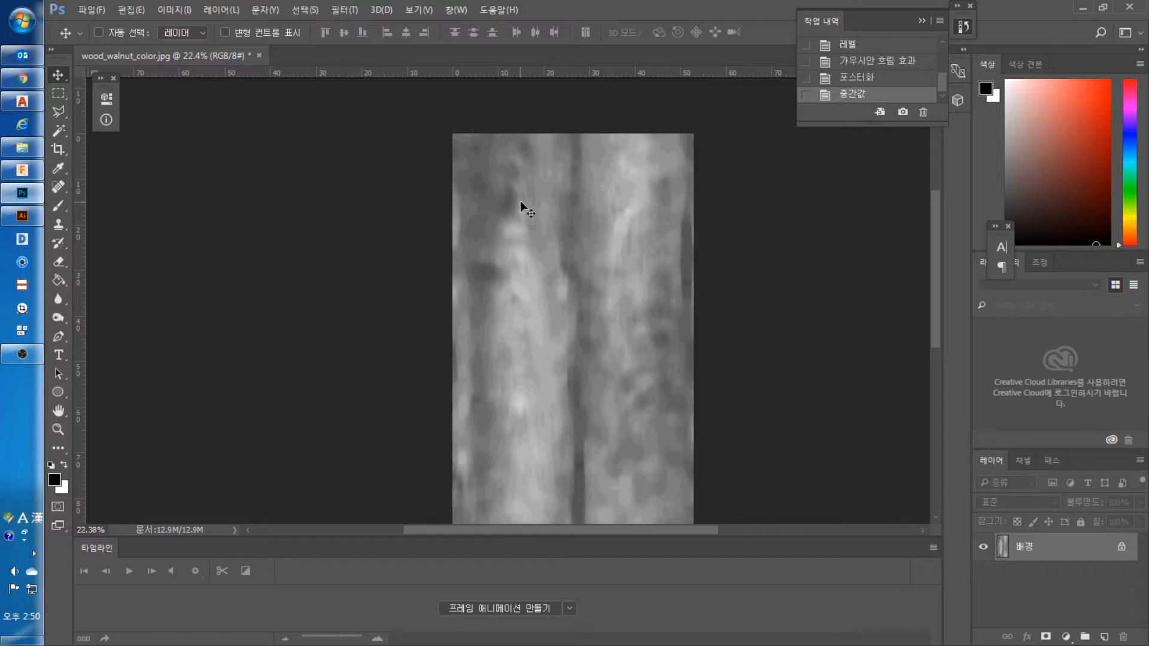
pyautogui.scroll(-1, 514, 207)
pyautogui.keyDown('alt'); pyautogui.scroll(-1, 510, 209); pyautogui.keyUp('alt')
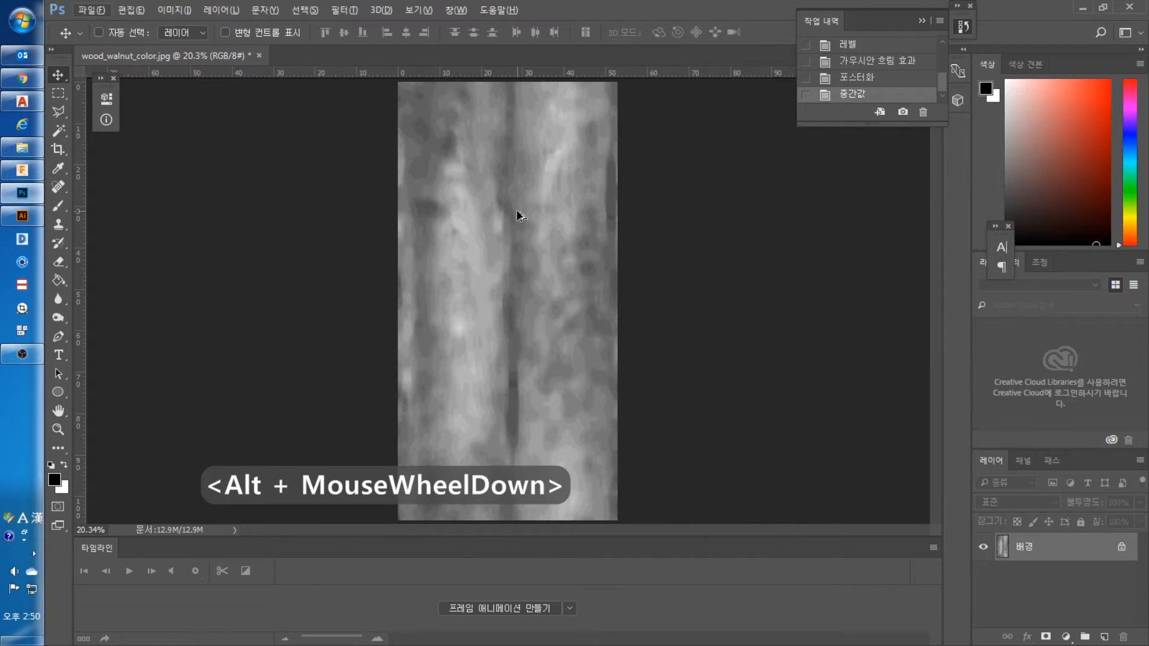
# Try to load the background layer's outline as a selection.
pyautogui.keyDown('ctrl'); pyautogui.click(1001, 547); pyautogui.keyUp('ctrl')
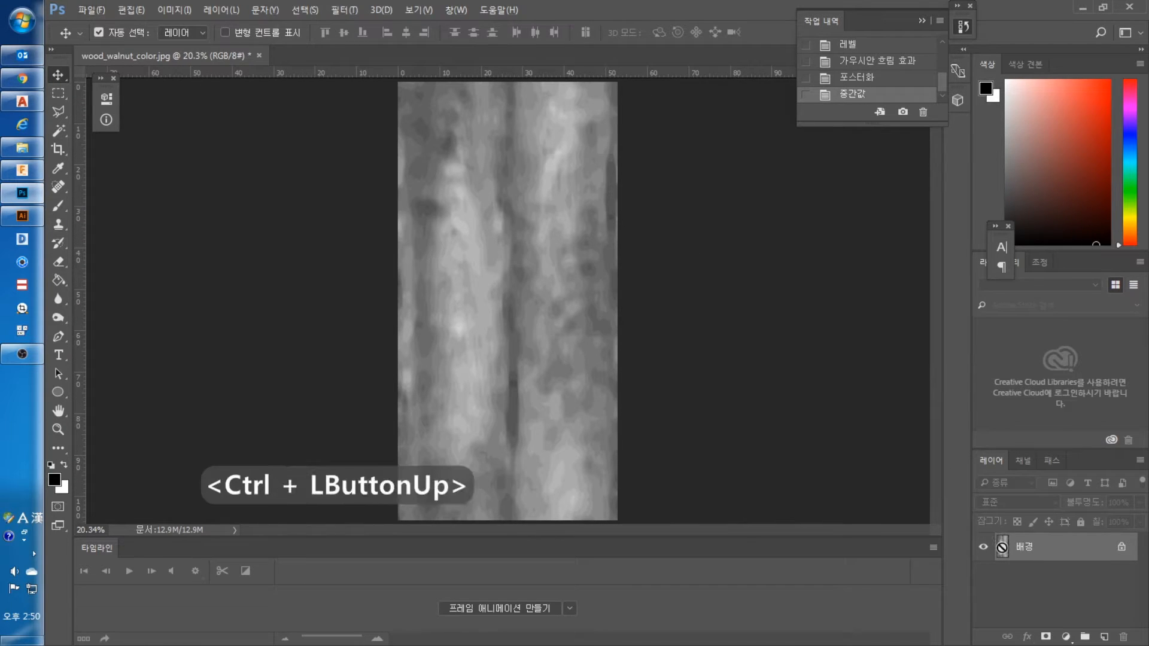
pyautogui.click(616, 45)
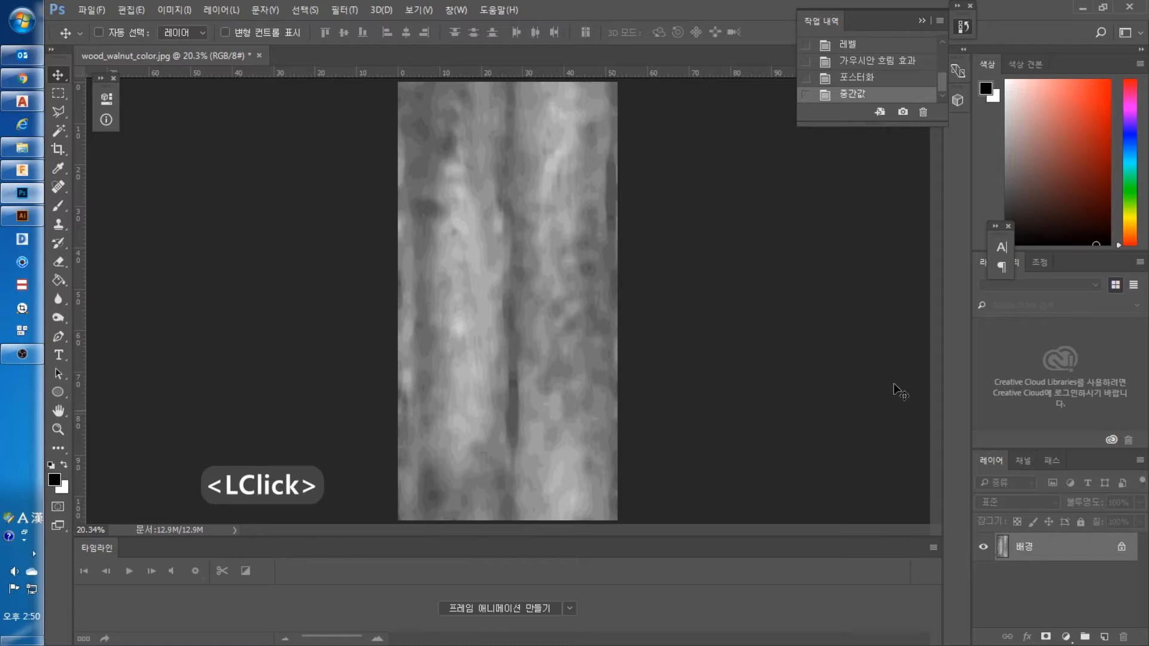
pyautogui.keyDown('ctrl'); pyautogui.click(1002, 546); pyautogui.keyUp('ctrl')
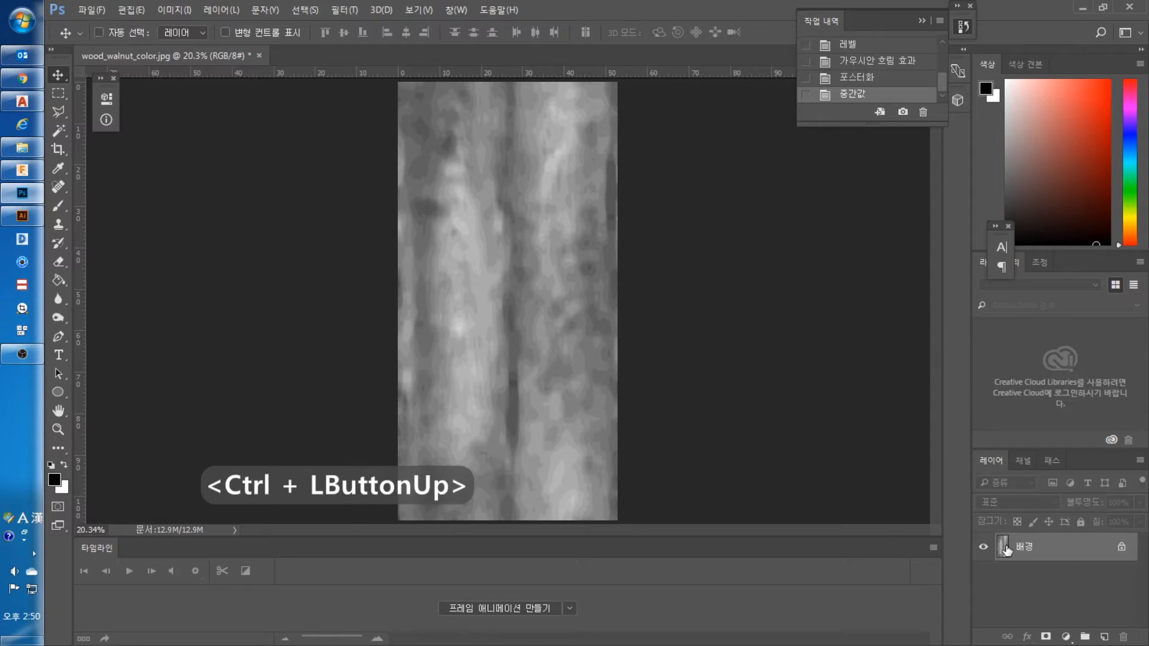
pyautogui.middleClick(979, 597)
pyautogui.keyDown('ctrl'); pyautogui.click(1004, 546); pyautogui.keyUp('ctrl')
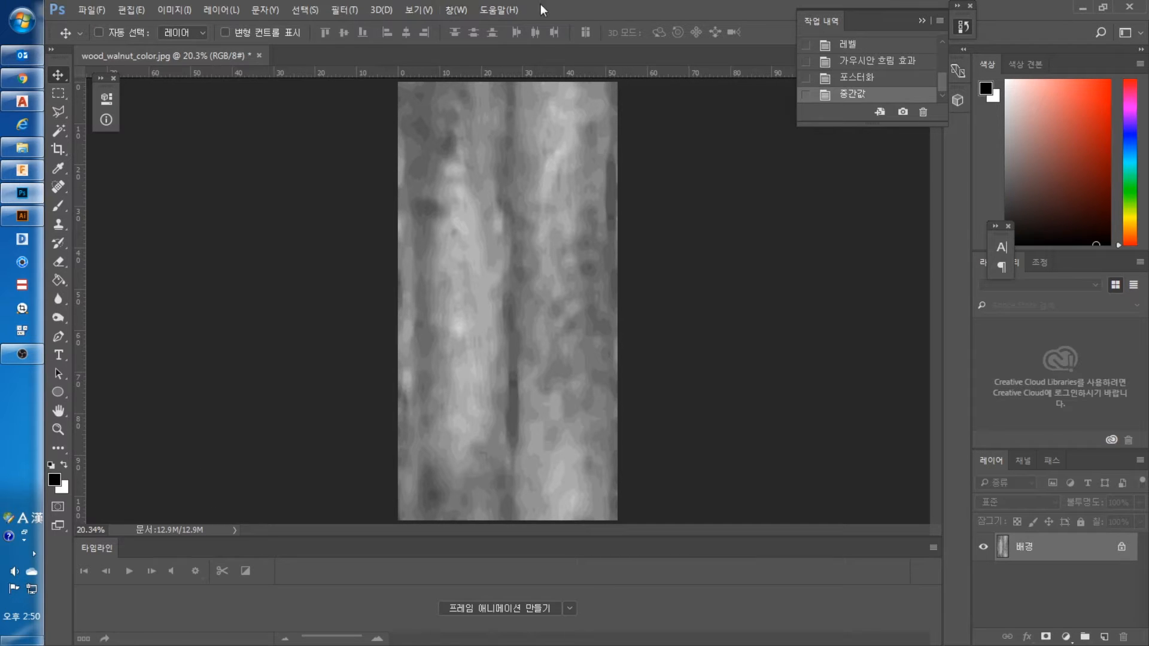
# Select the entire canvas and copy the smoothed wood image.
pyautogui.hotkey('ctrl', 'a')
pyautogui.hotkey('ctrl', 'c')
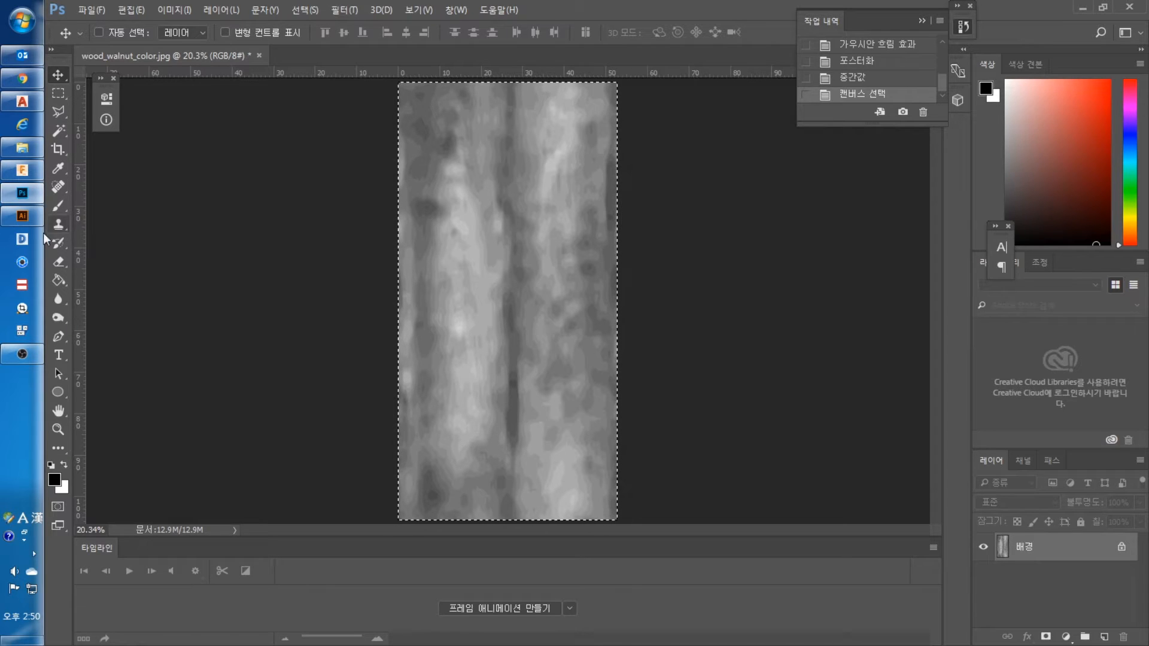
# Switch to Illustrator and create a new RGB document 1500 px wide and 3000 px high.
pyautogui.click(27, 217)
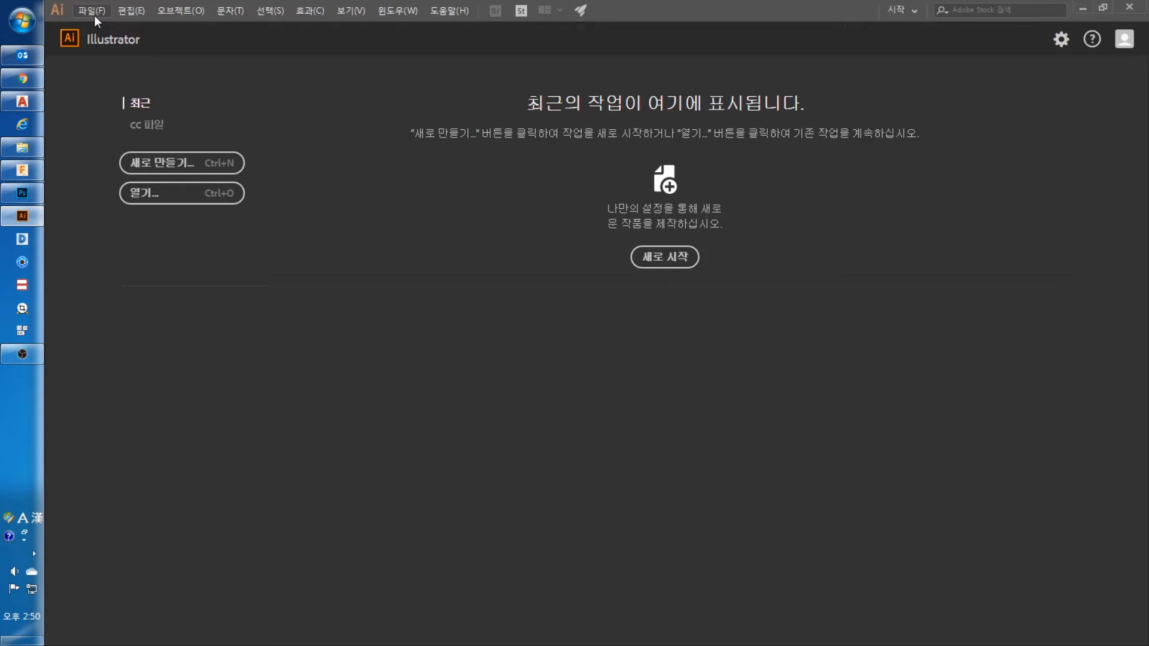
pyautogui.click(95, 15)
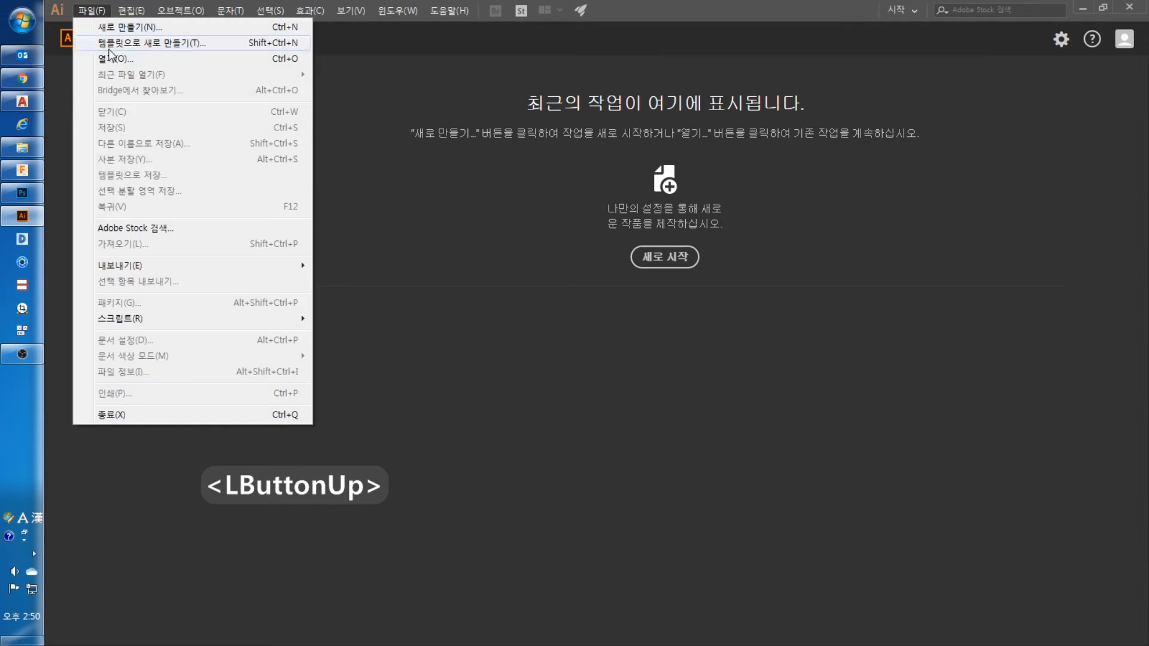
pyautogui.click(112, 29)
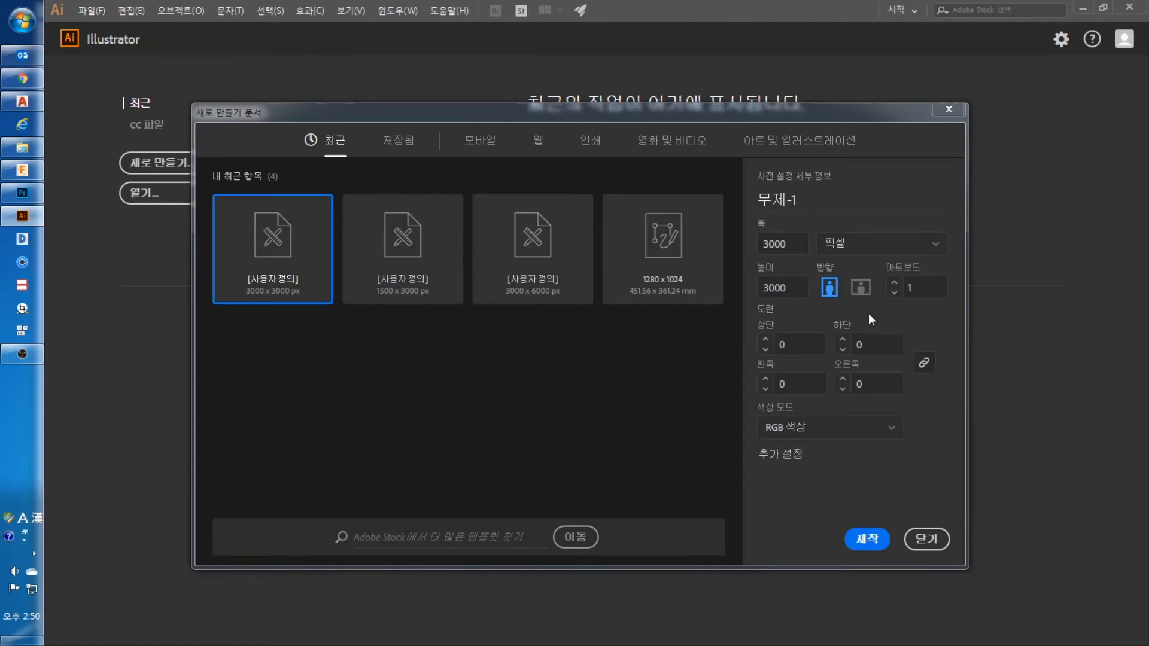
pyautogui.moveTo(795, 244); pyautogui.dragTo(735, 260)
pyautogui.write('1500')
pyautogui.click(865, 539)
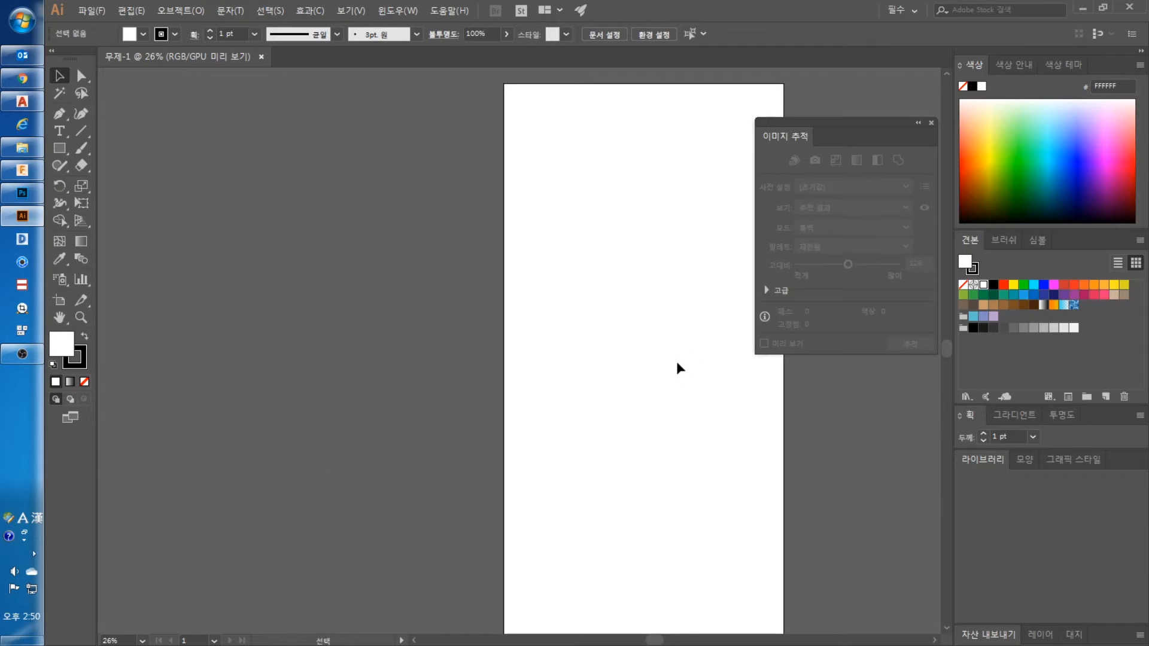
pyautogui.press('space')
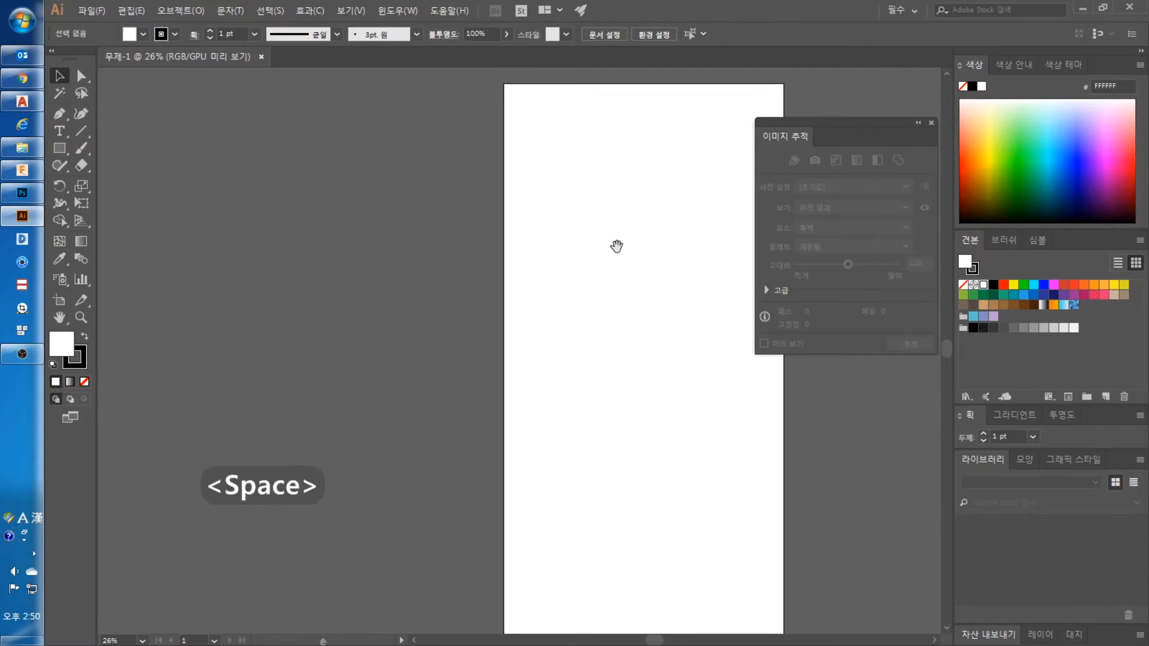
pyautogui.moveTo(616, 246); pyautogui.dragTo(454, 234)
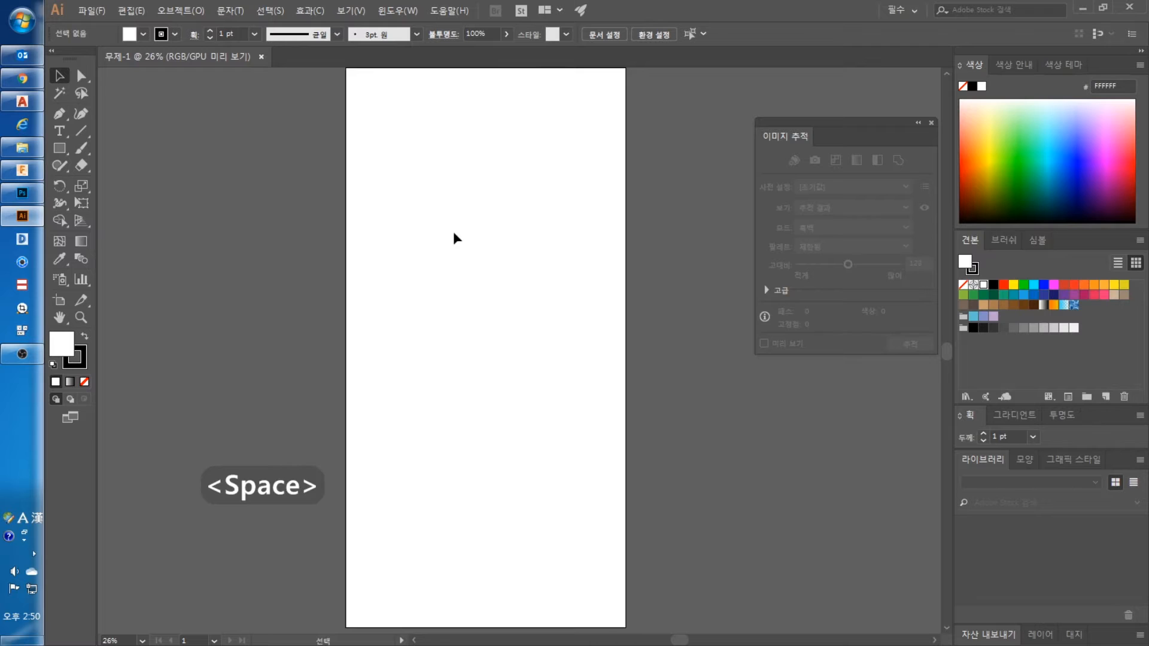
# Paste the copied wood image and align it with the artboard so that it covers the whole page.
pyautogui.hotkey('ctrl', 'v')
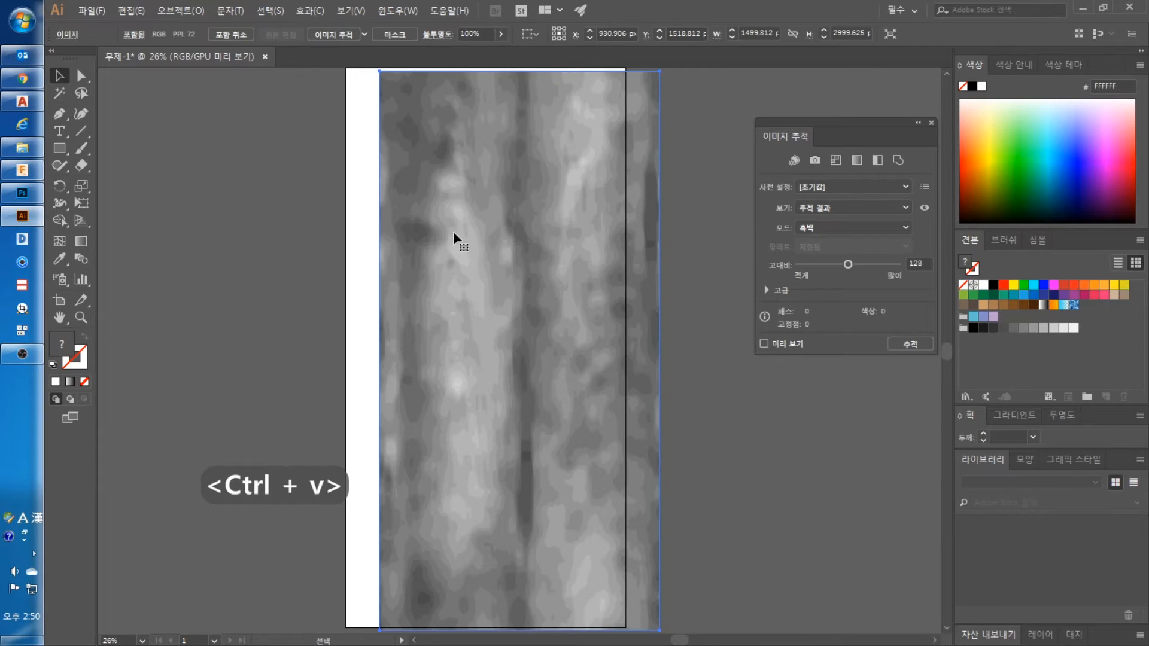
pyautogui.scroll(-2, 560, 295)
pyautogui.moveTo(520, 241); pyautogui.dragTo(479, 239)
pyautogui.click(651, 456)
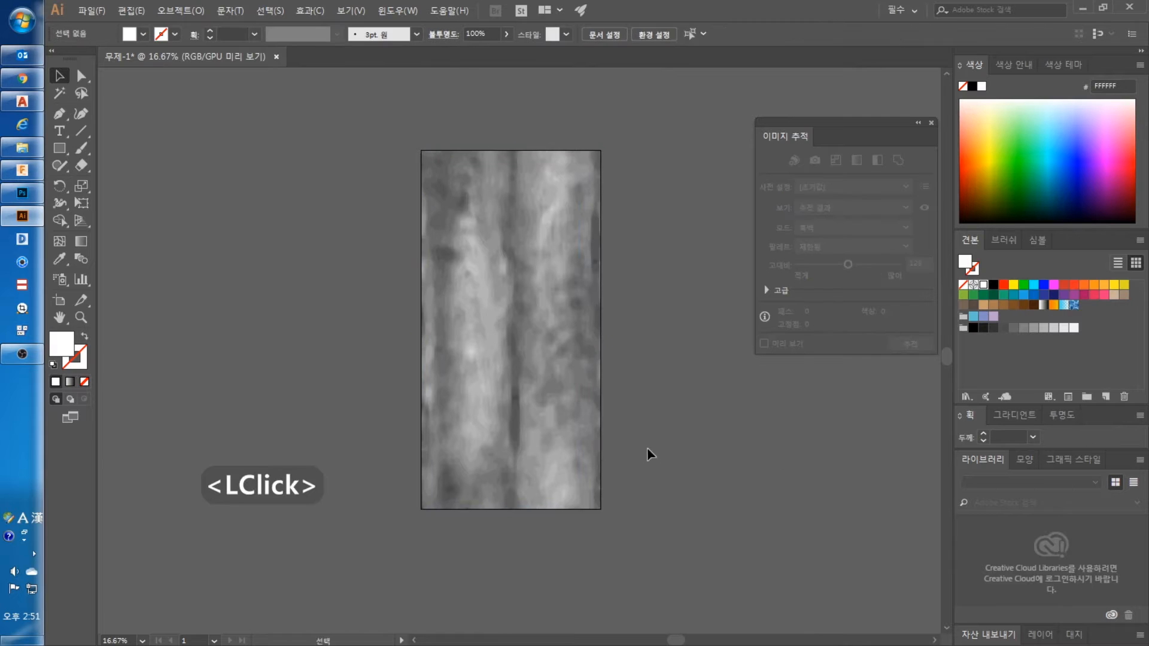
pyautogui.scroll(2, 443, 258)
pyautogui.scroll(3, 448, 251)
pyautogui.scroll(-2, 460, 246)
pyautogui.scroll(-1, 473, 256)
pyautogui.scroll(1, 485, 258)
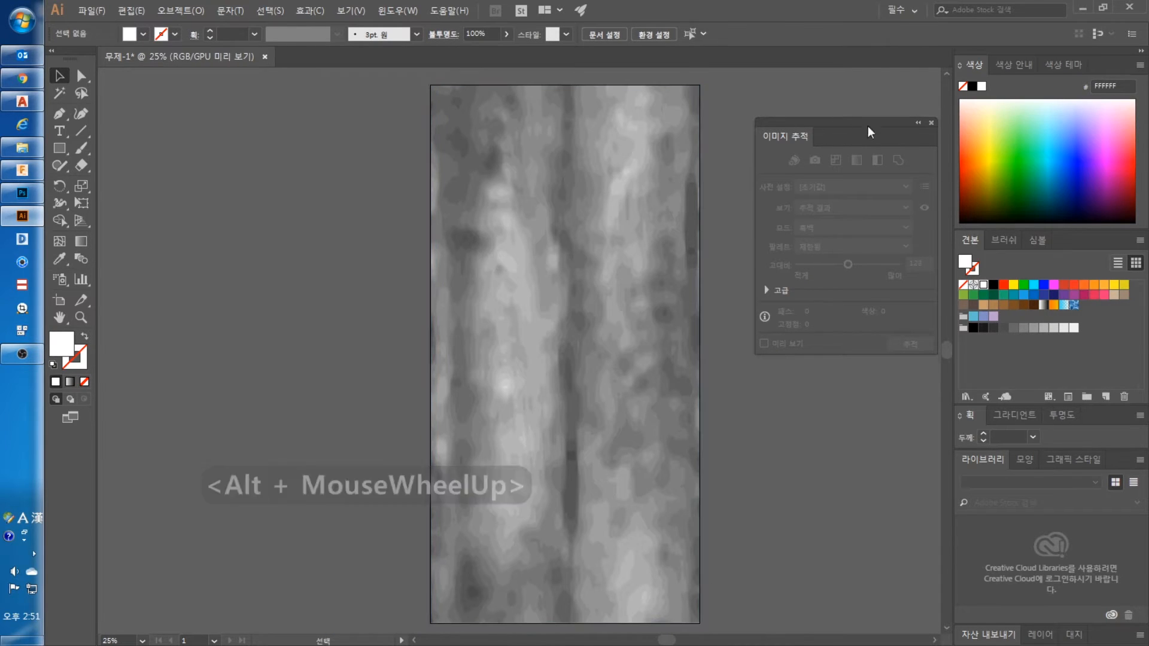
# Hide the Image Trace settings and bring them back on screen.
pyautogui.click(931, 123)
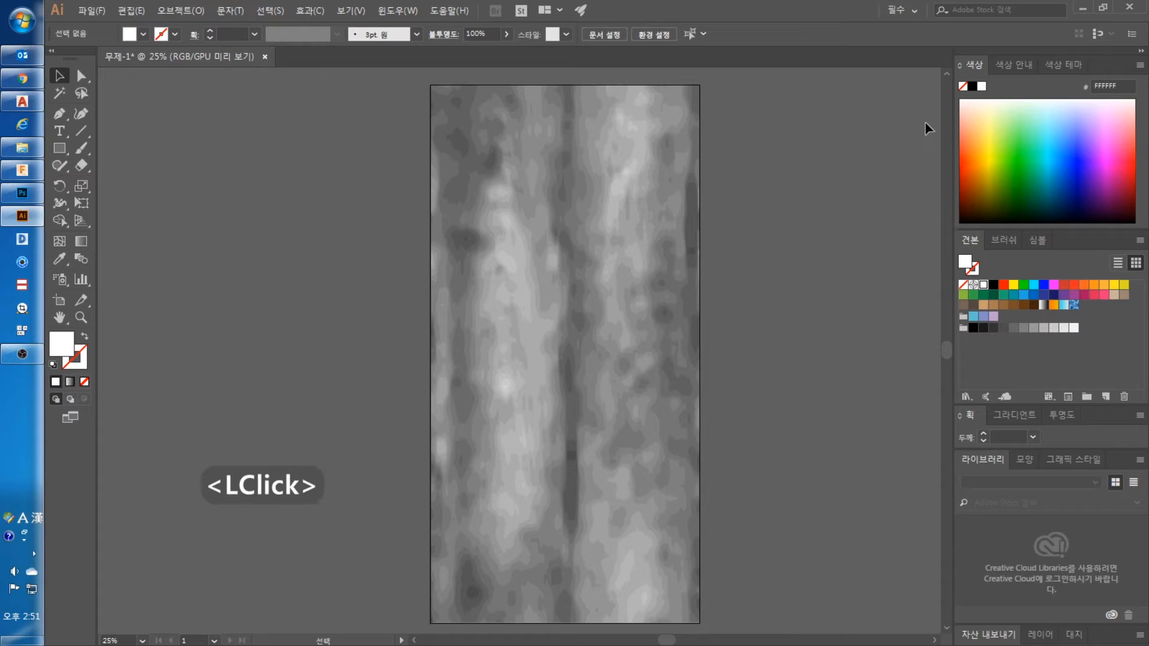
pyautogui.click(380, 14)
pyautogui.click(463, 490)
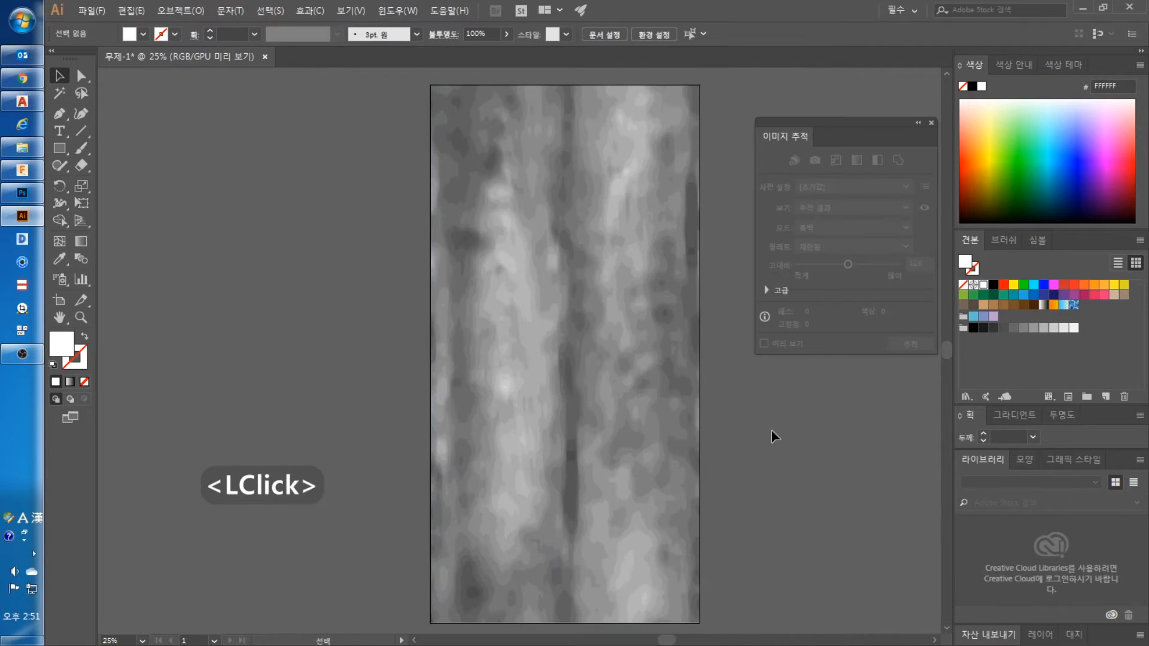
# Trace the pasted wood image in Grayscale mode with 50 grays and the preview enabled.
pyautogui.moveTo(401, 76)
pyautogui.mouseDown()
pyautogui.moveTo(760, 592)
pyautogui.moveTo(799, 625)
pyautogui.moveTo(727, 574)
pyautogui.mouseUp()
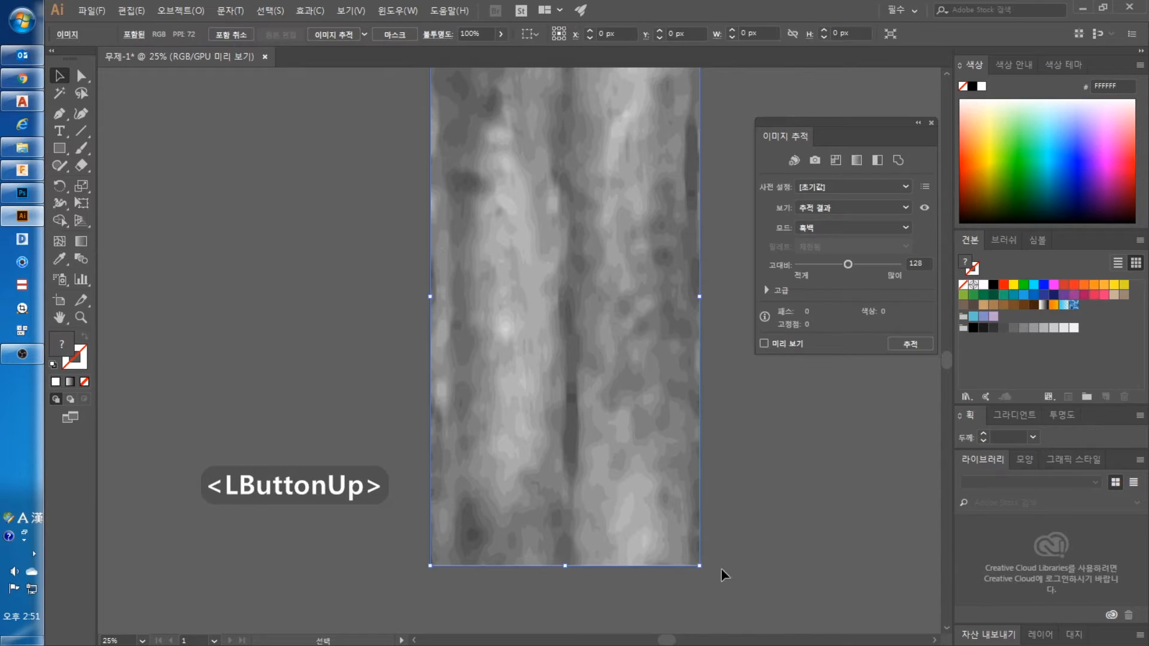
pyautogui.scroll(1, 561, 494)
pyautogui.scroll(1, 561, 493)
pyautogui.click(820, 227)
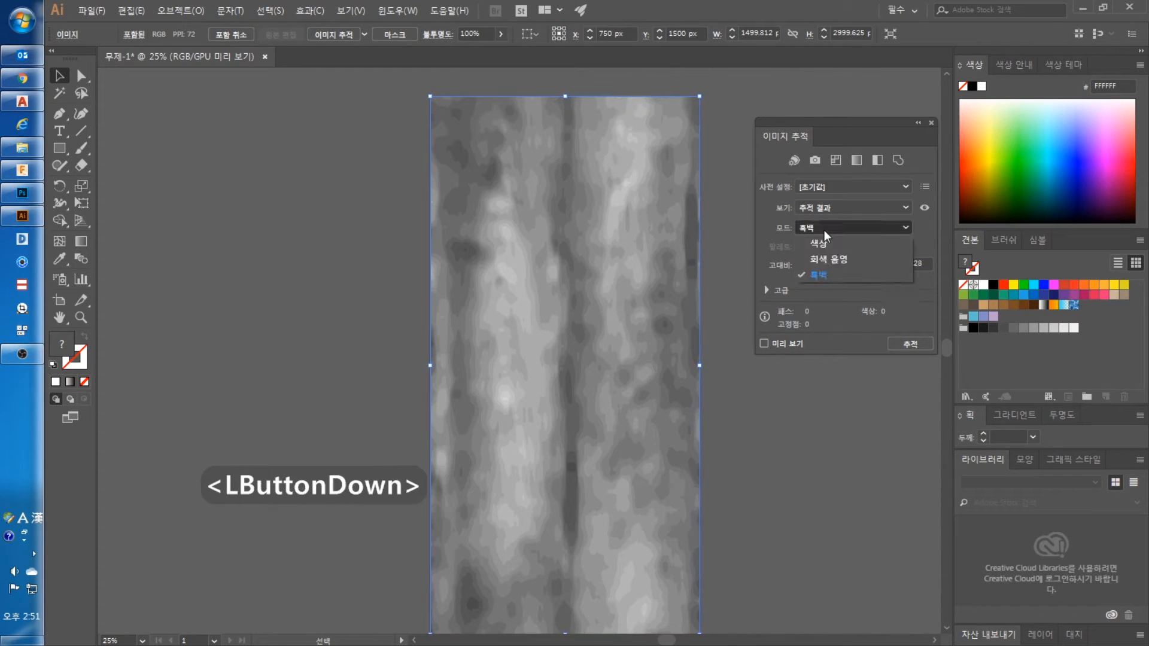
pyautogui.click(817, 257)
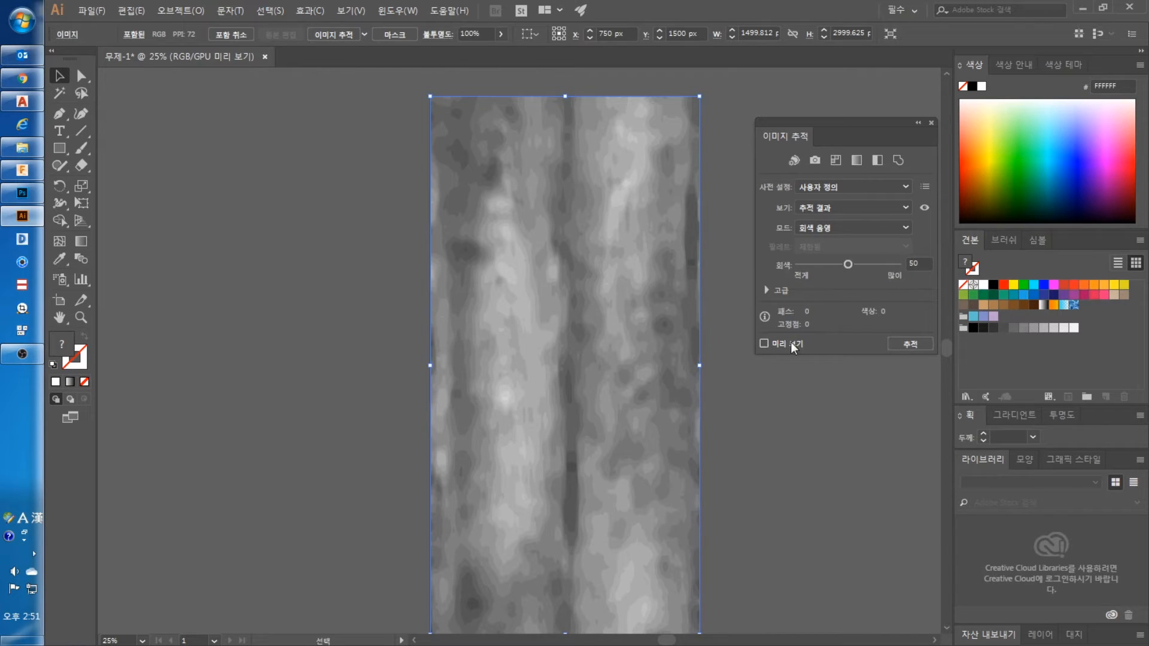
pyautogui.click(763, 345)
pyautogui.click(646, 357)
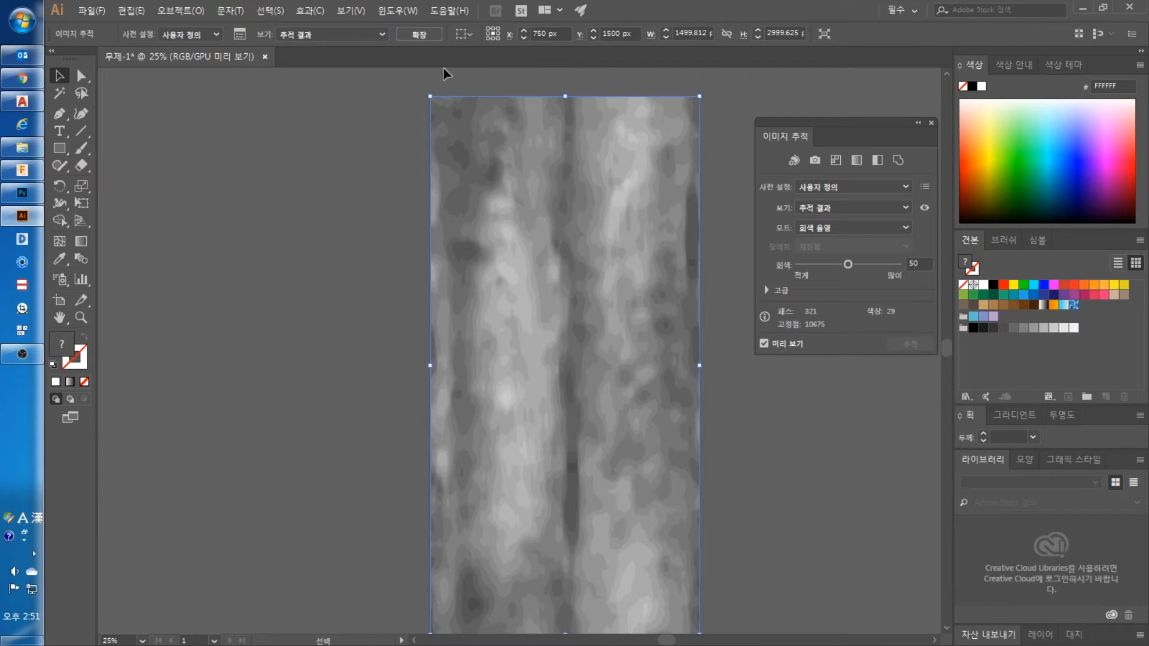
# Expand the traced wood image into editable vector paths and deselect it.
pyautogui.click(436, 34)
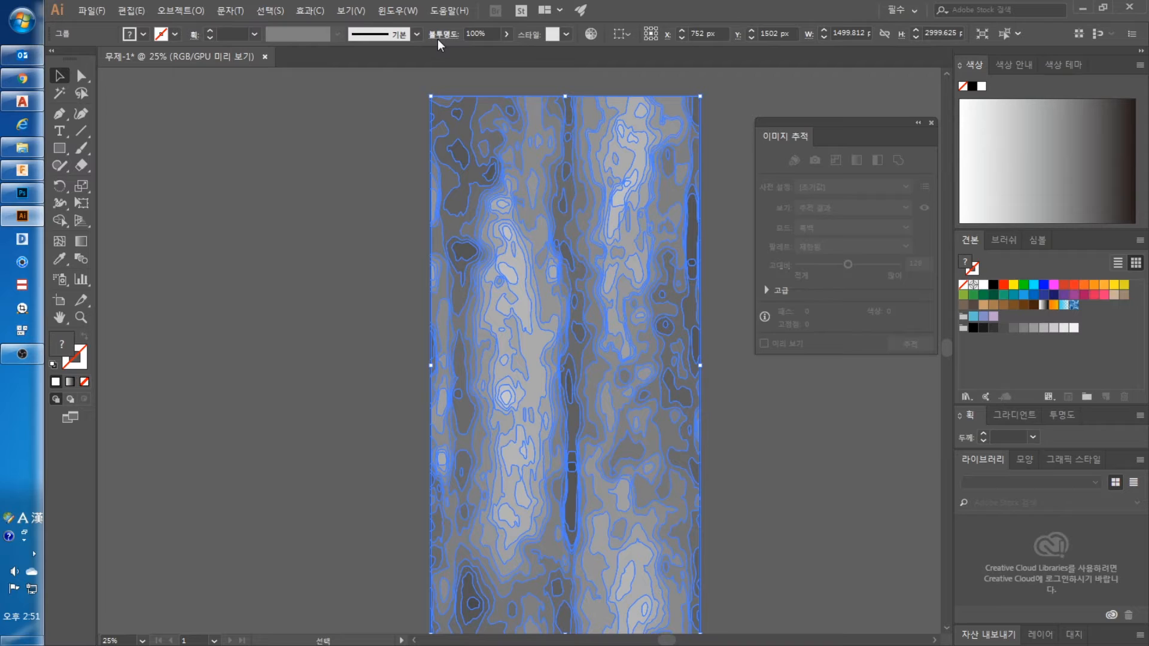
pyautogui.click(810, 412)
pyautogui.scroll(-1, 567, 281)
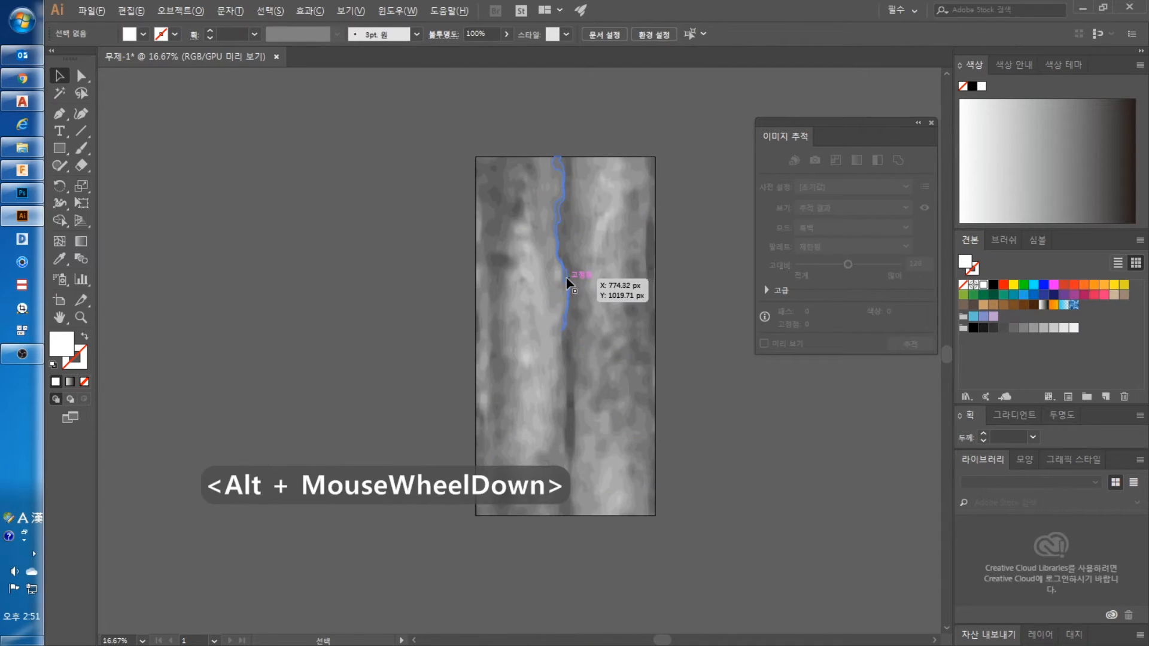
pyautogui.scroll(1, 567, 281)
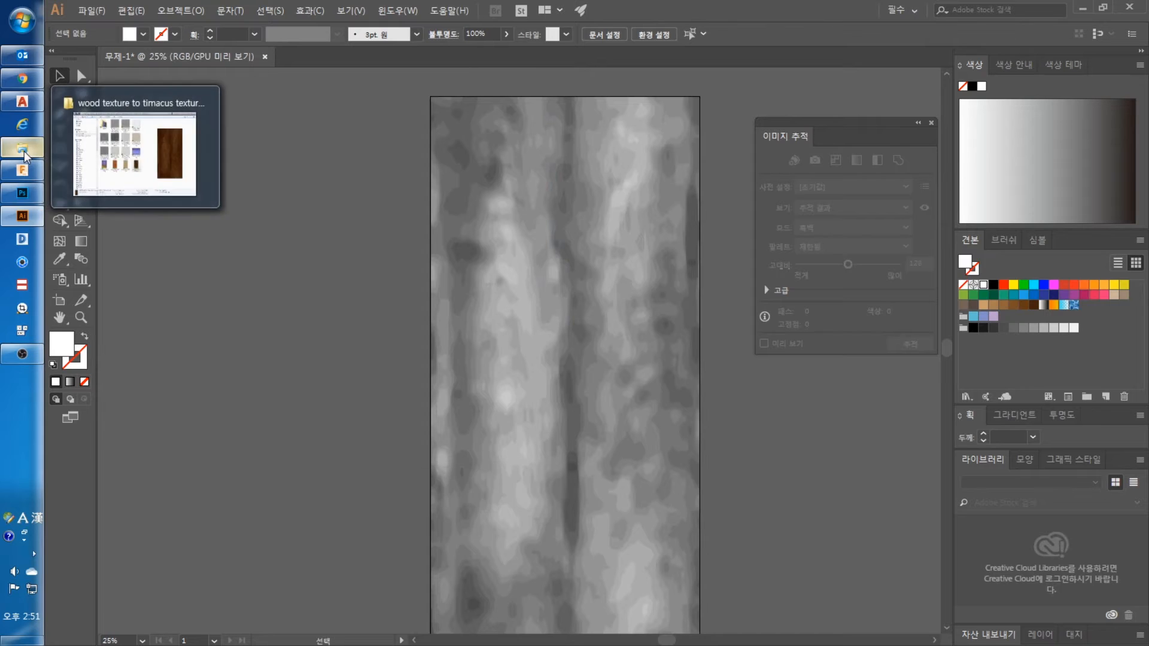
# Switch to the texture folder in Windows Explorer and compare the timascus_real.png and timascus_real2.png reference images.
pyautogui.click(24, 151)
pyautogui.moveTo(868, 154); pyautogui.dragTo(779, 29)
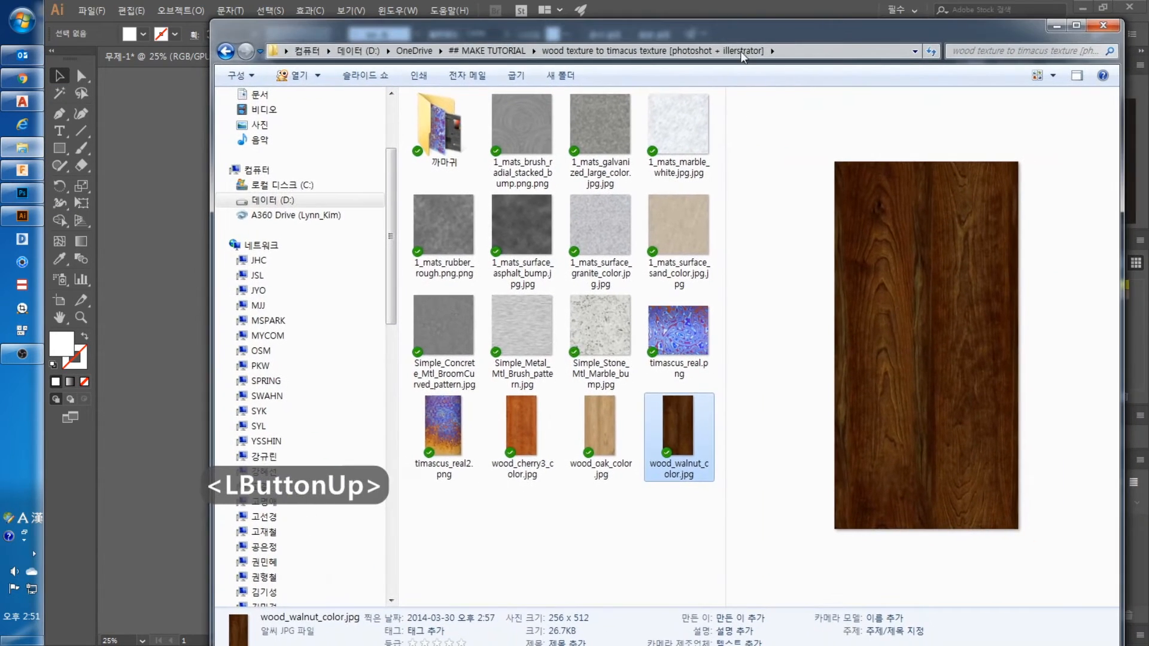
pyautogui.click(439, 417)
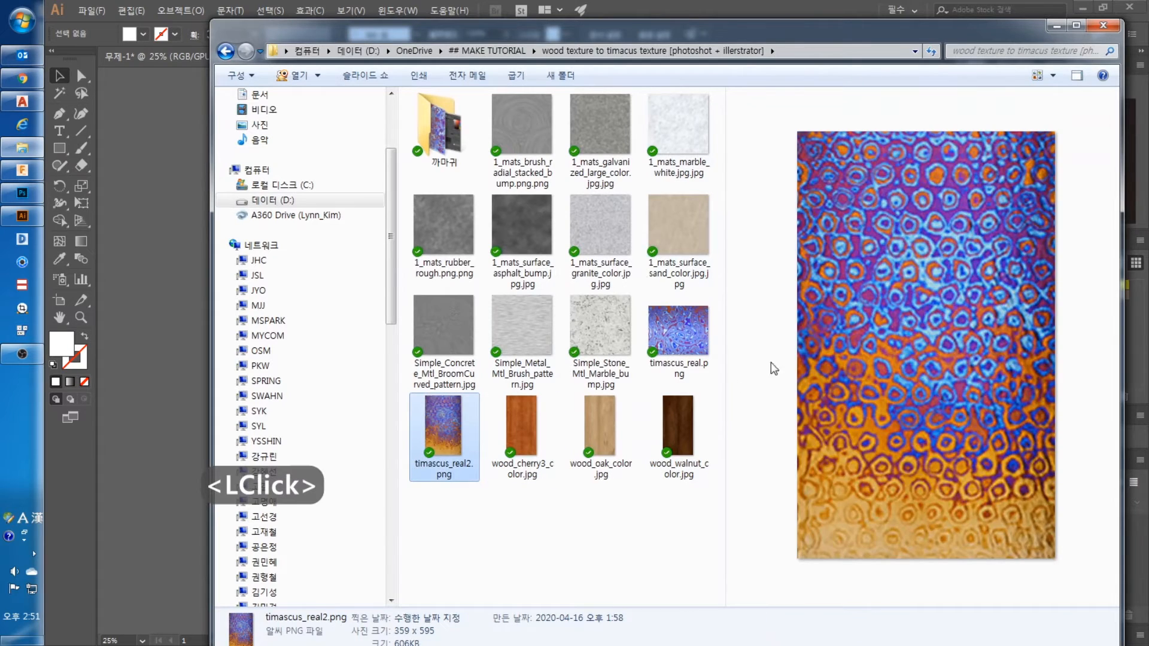
pyautogui.click(678, 333)
pyautogui.click(449, 432)
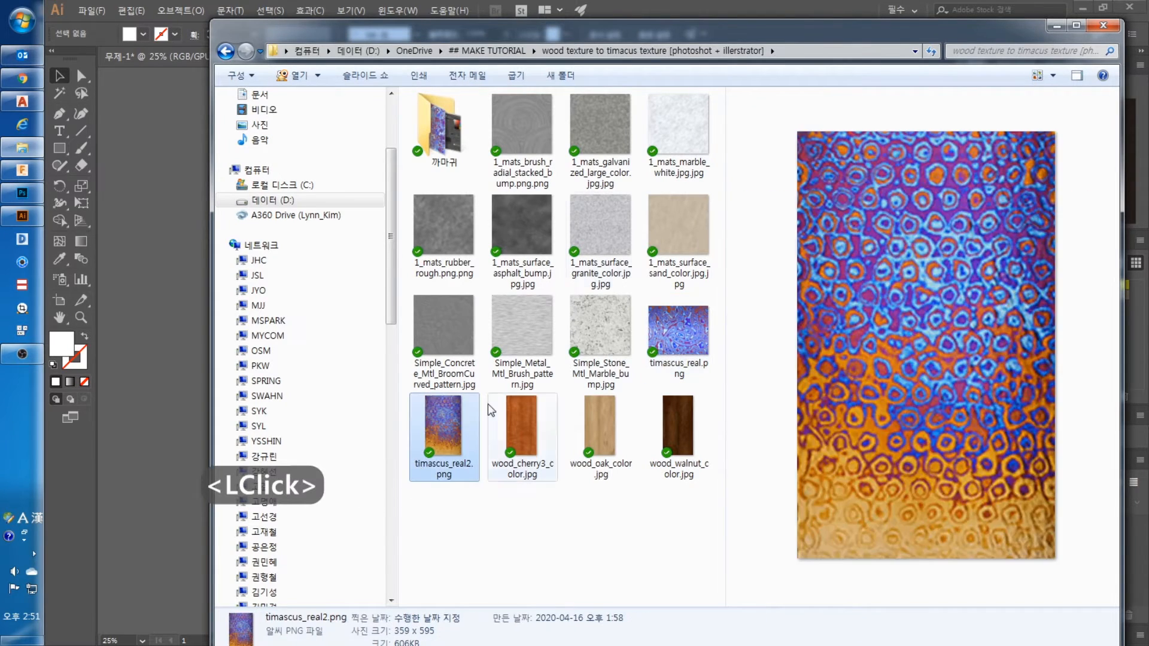
# Place timascus_real2.png in the Illustrator document beside the artboard's left edge and enlarge it to about 402 × 667 px.
pyautogui.moveTo(628, 31); pyautogui.dragTo(854, 267)
pyautogui.moveTo(677, 639)
pyautogui.mouseDown()
pyautogui.moveTo(372, 157)
pyautogui.moveTo(319, 189)
pyautogui.mouseUp()
pyautogui.moveTo(853, 269); pyautogui.dragTo(0, 82)
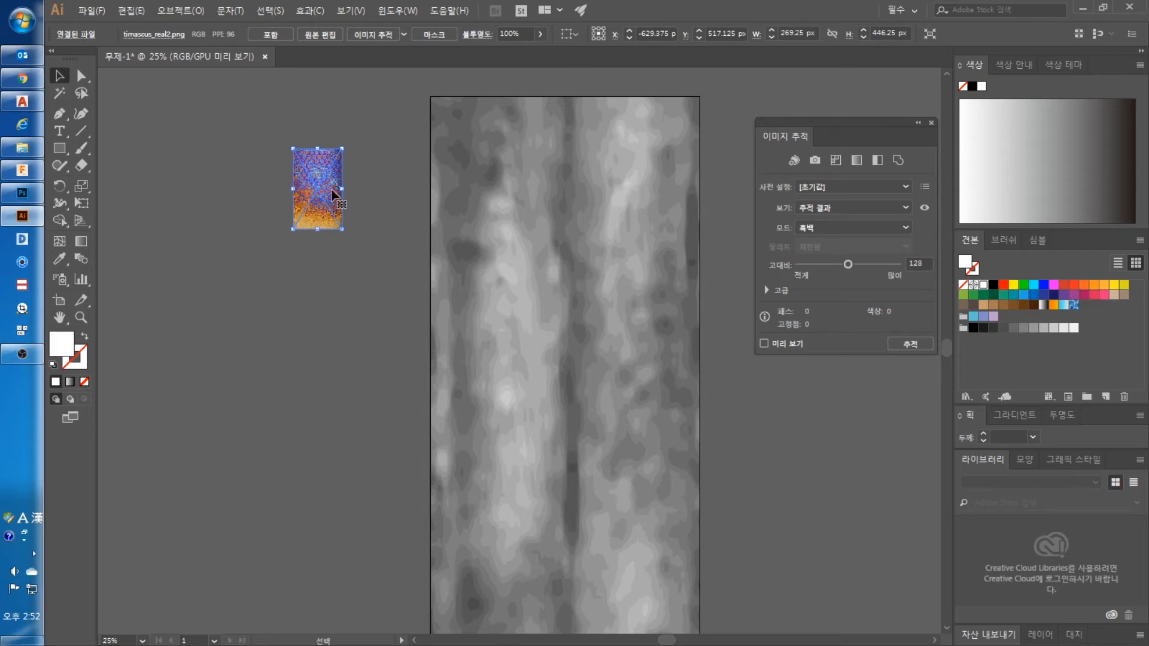
pyautogui.moveTo(342, 230); pyautogui.dragTo(335, 192)
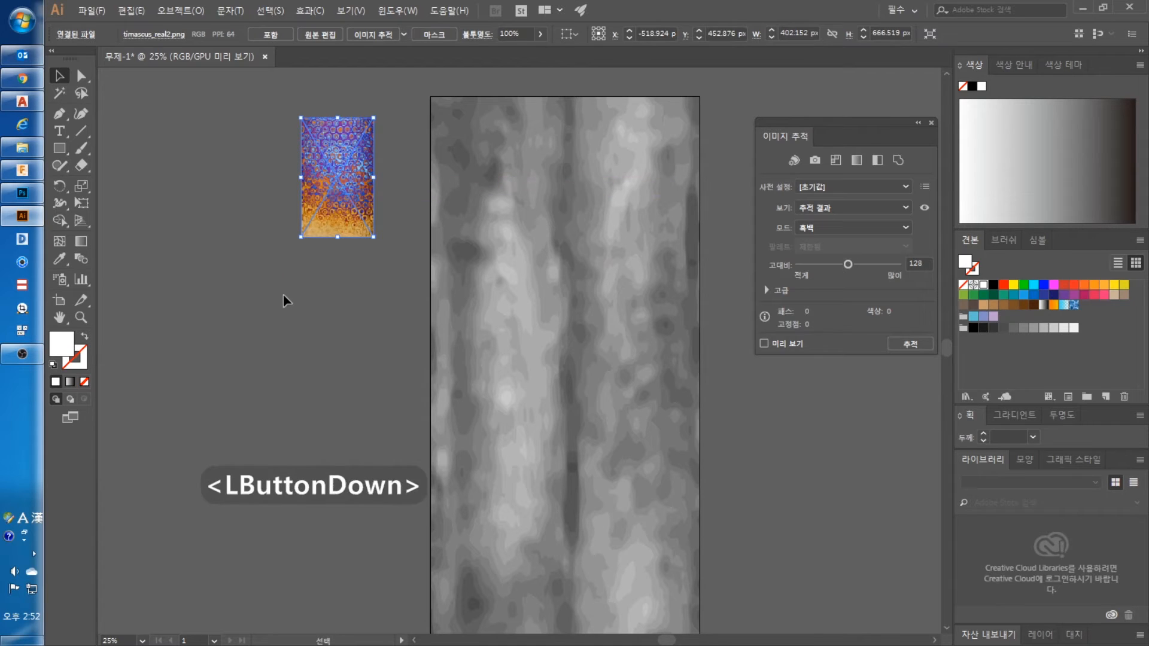
pyautogui.click(281, 298)
pyautogui.click(359, 160)
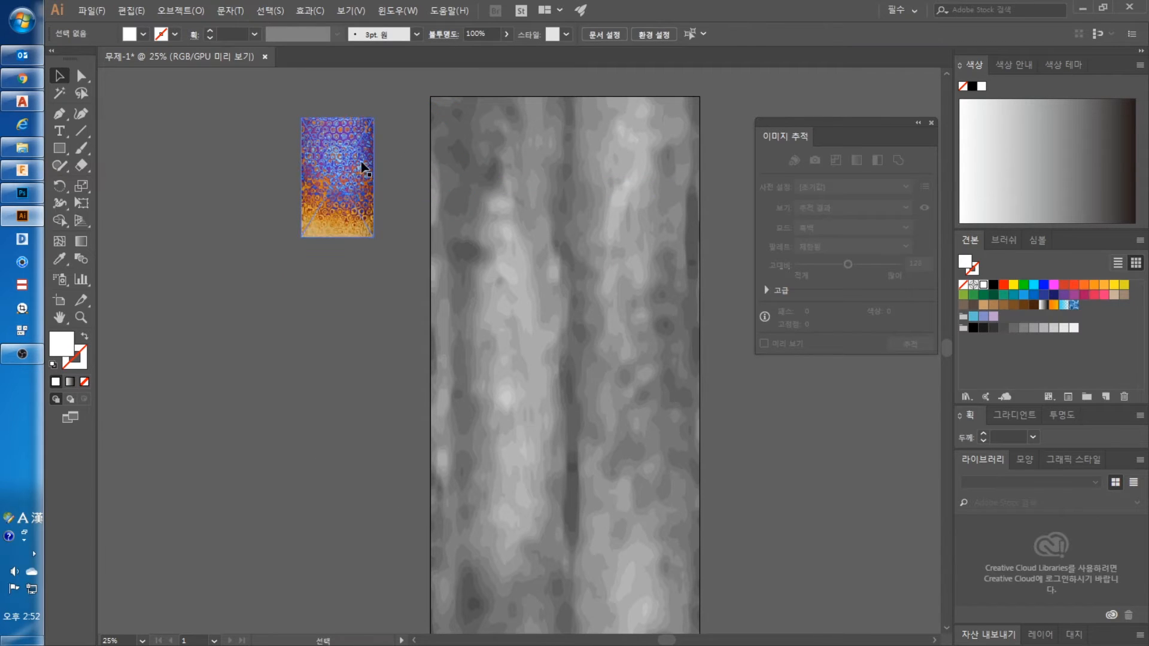
# Switch to Chrome and examine Timascus pattern examples in the Google image results and on timascus.com.
pyautogui.click(22, 79)
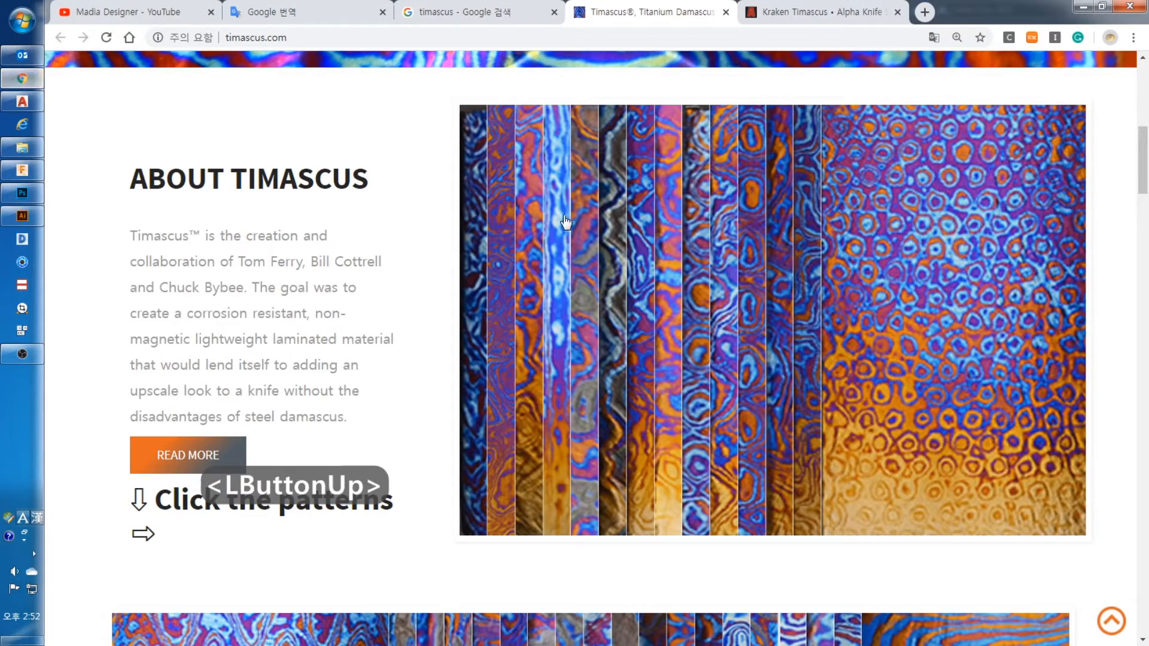
pyautogui.click(444, 8)
pyautogui.scroll(5, 431, 149)
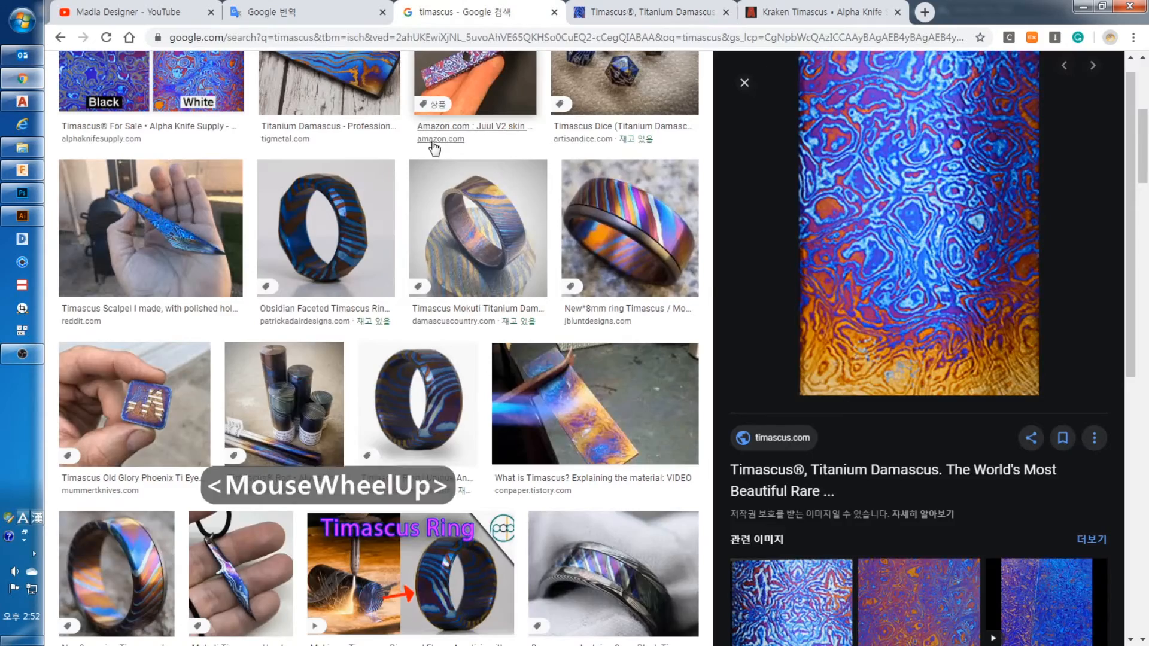
pyautogui.press('pageup')
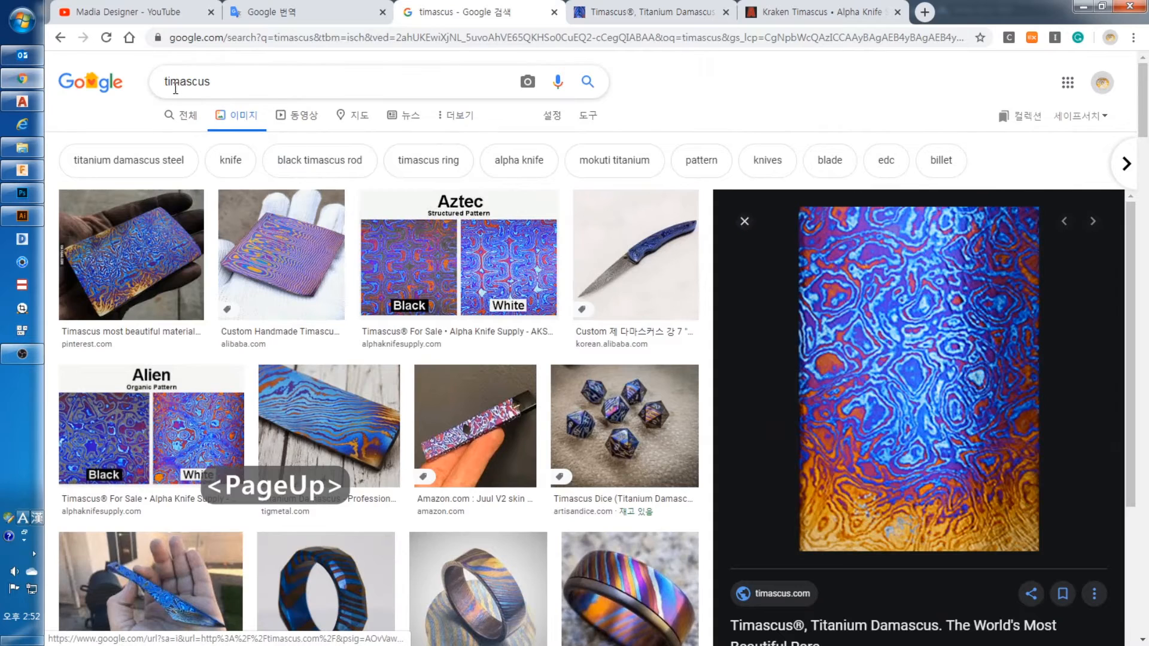
pyautogui.click(180, 84)
pyautogui.scroll(-10, 462, 255)
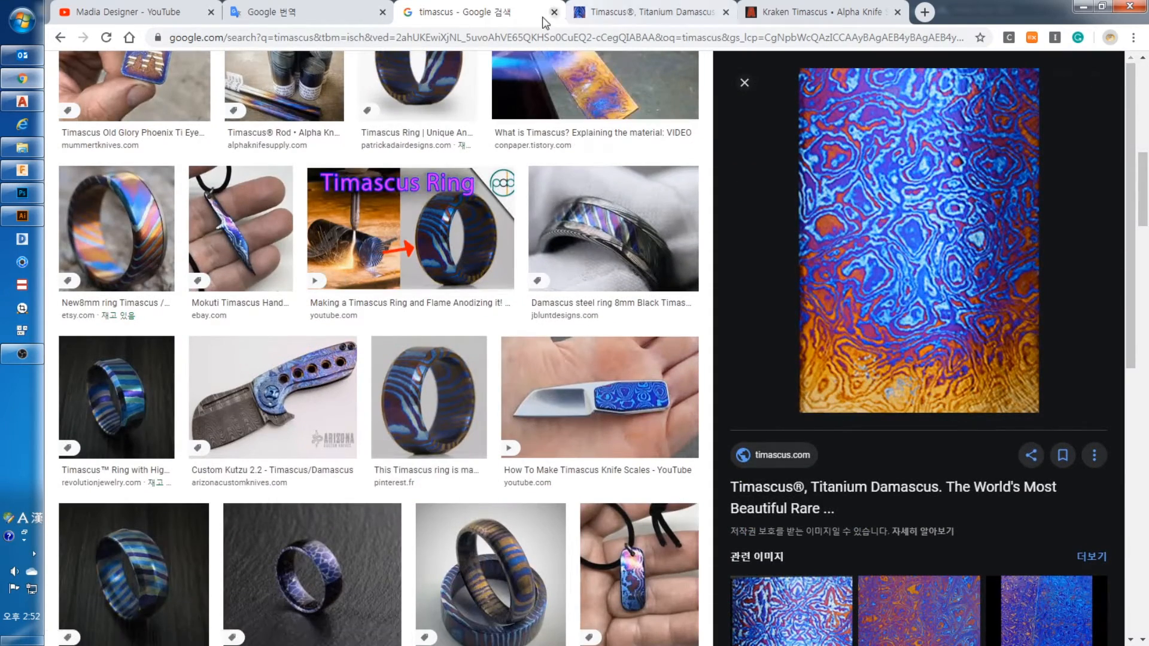
pyautogui.click(625, 11)
pyautogui.scroll(-5, 662, 243)
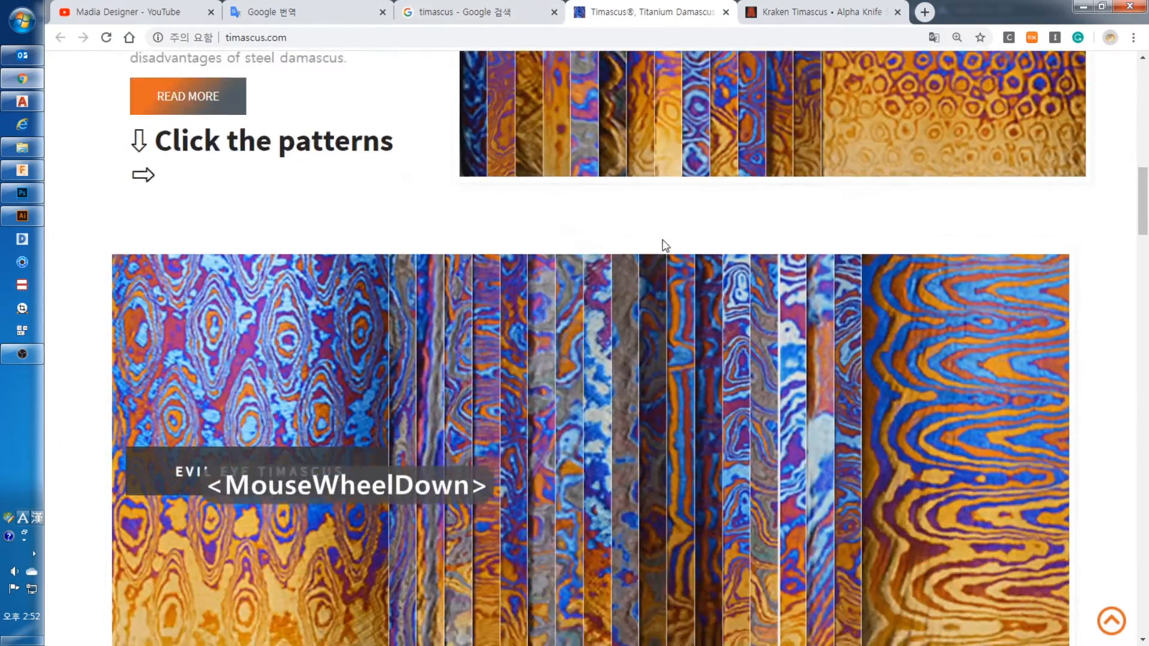
pyautogui.scroll(6, 871, 178)
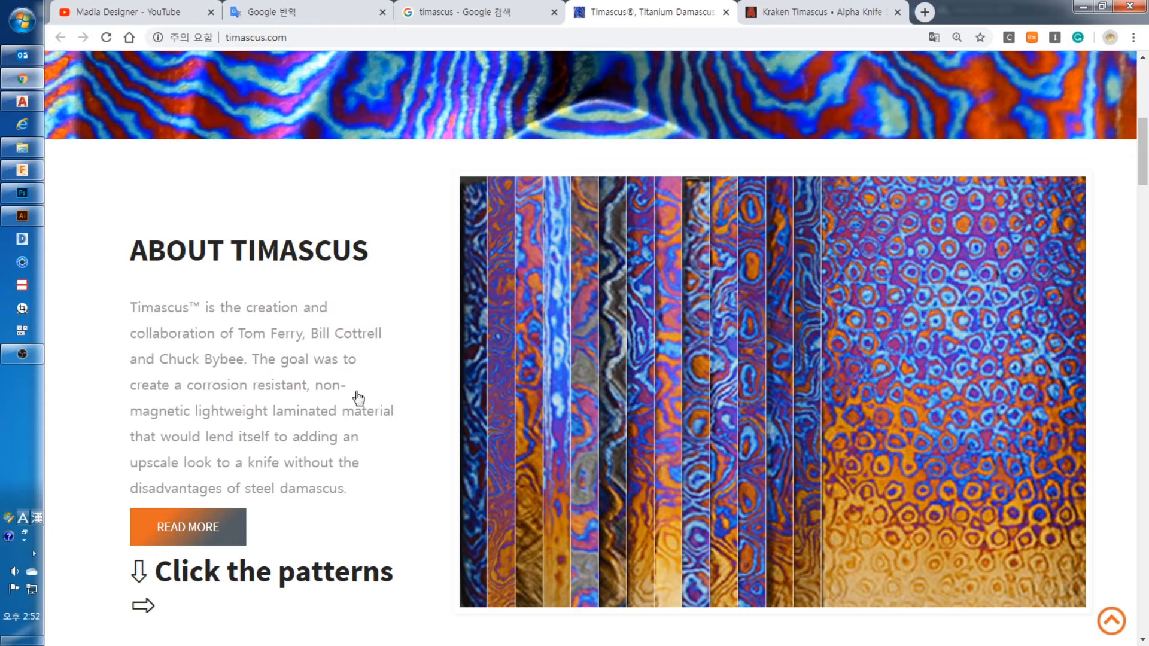
# Return to Illustrator and trace the Timascus reference image in Color mode with a limited palette of 30 colors and preview enabled.
pyautogui.click(20, 200)
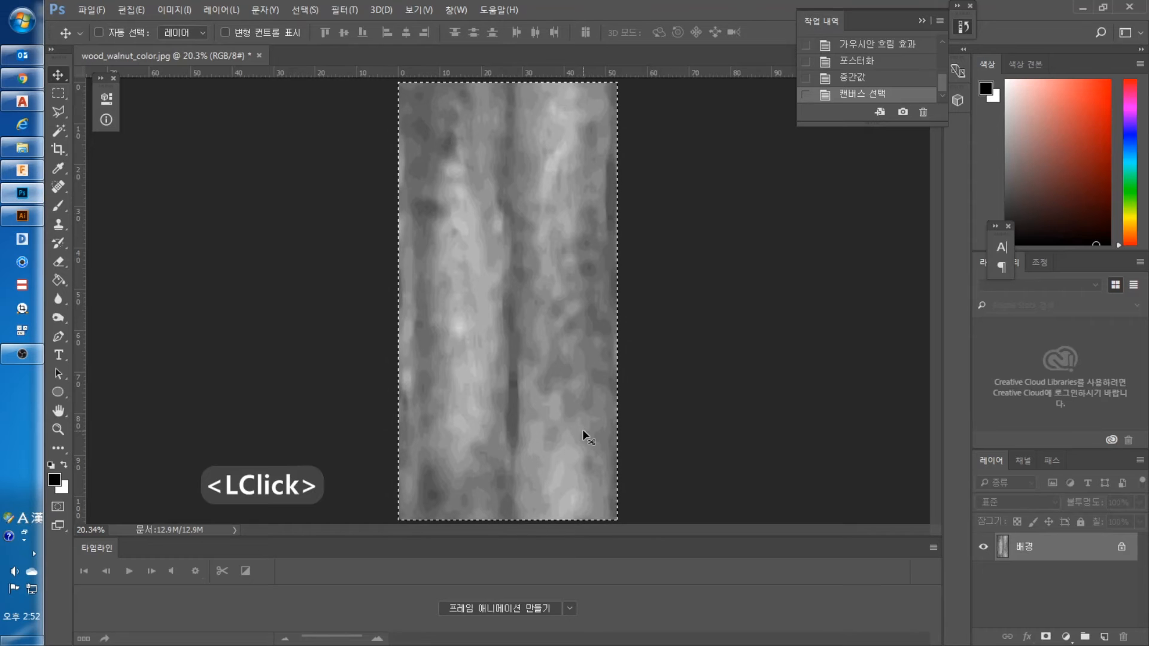
pyautogui.click(21, 217)
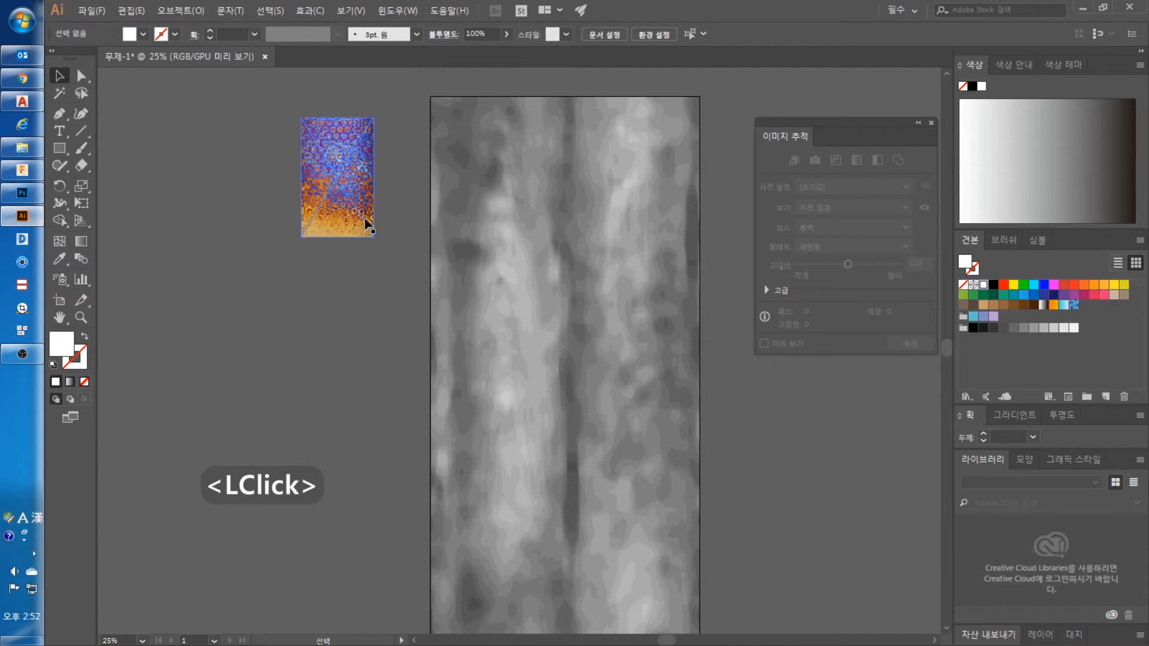
pyautogui.click(344, 206)
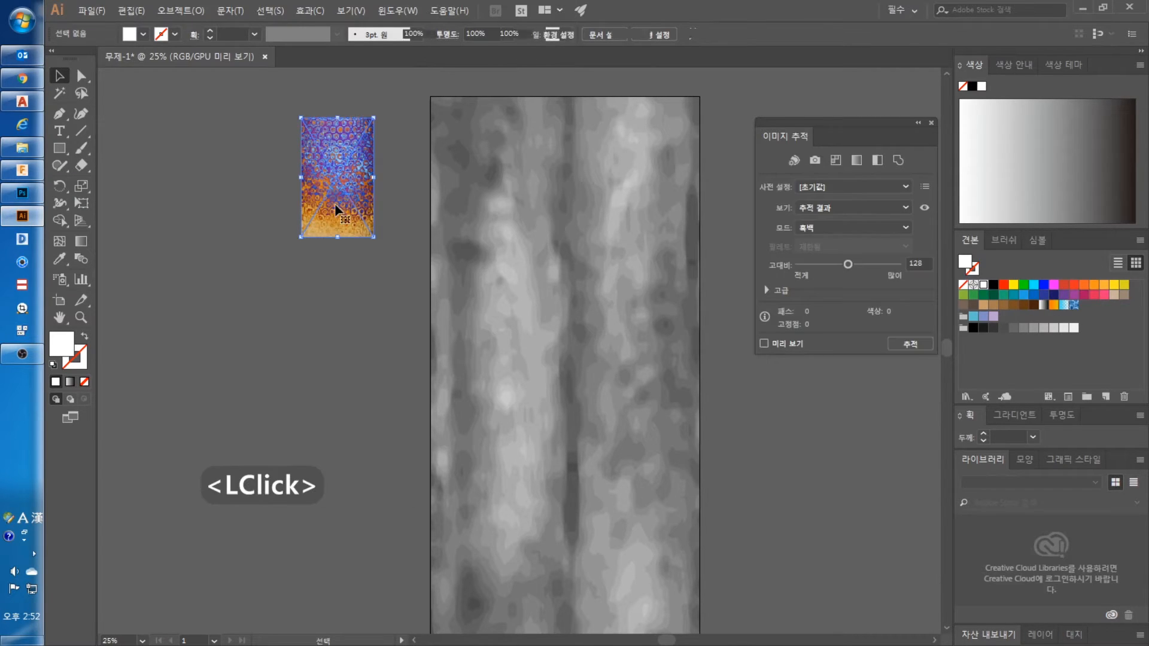
pyautogui.click(847, 230)
pyautogui.click(828, 243)
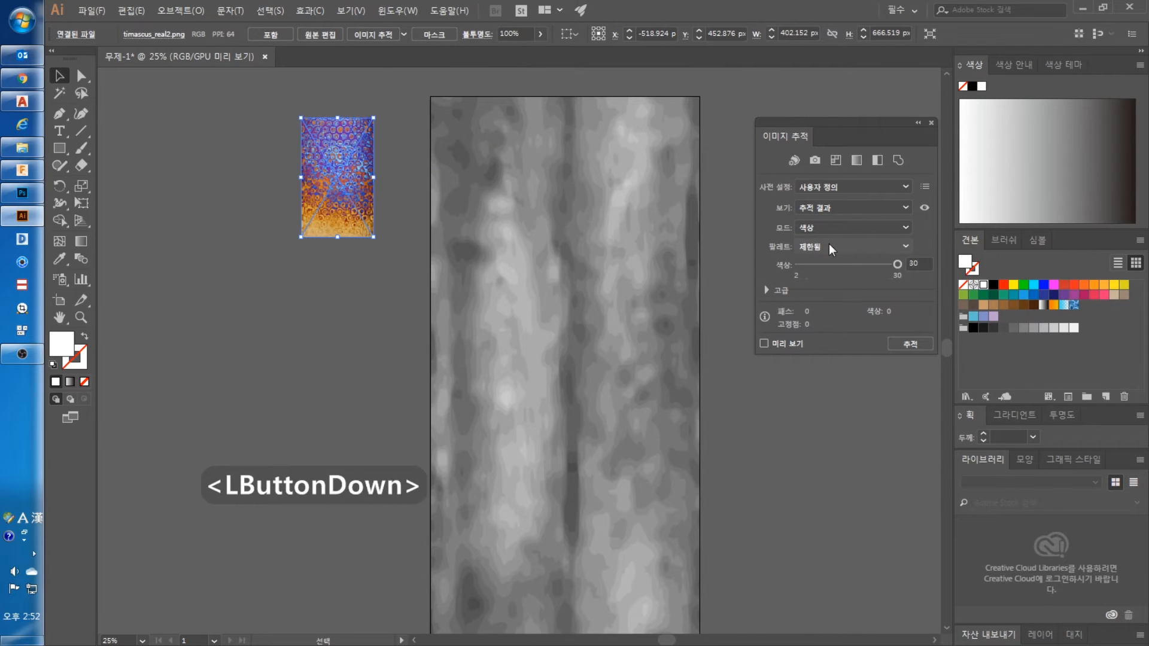
pyautogui.click(920, 264)
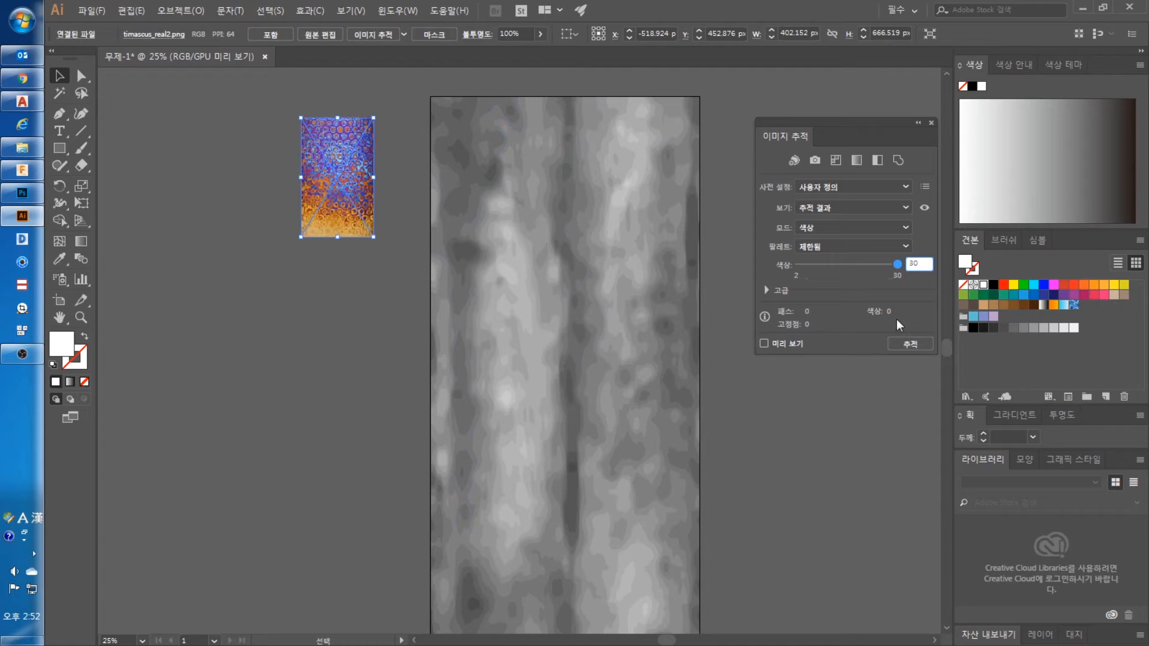
pyautogui.click(764, 343)
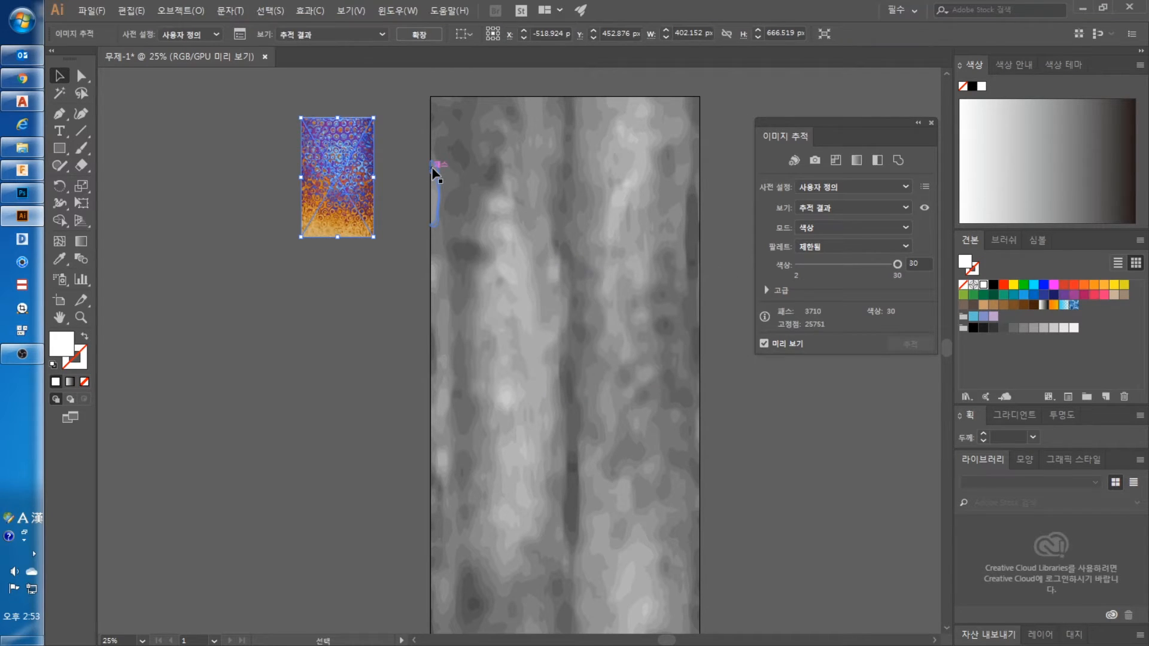
# Expand the traced Timascus reference image into vector paths and inspect the resulting color shapes up close.
pyautogui.click(413, 35)
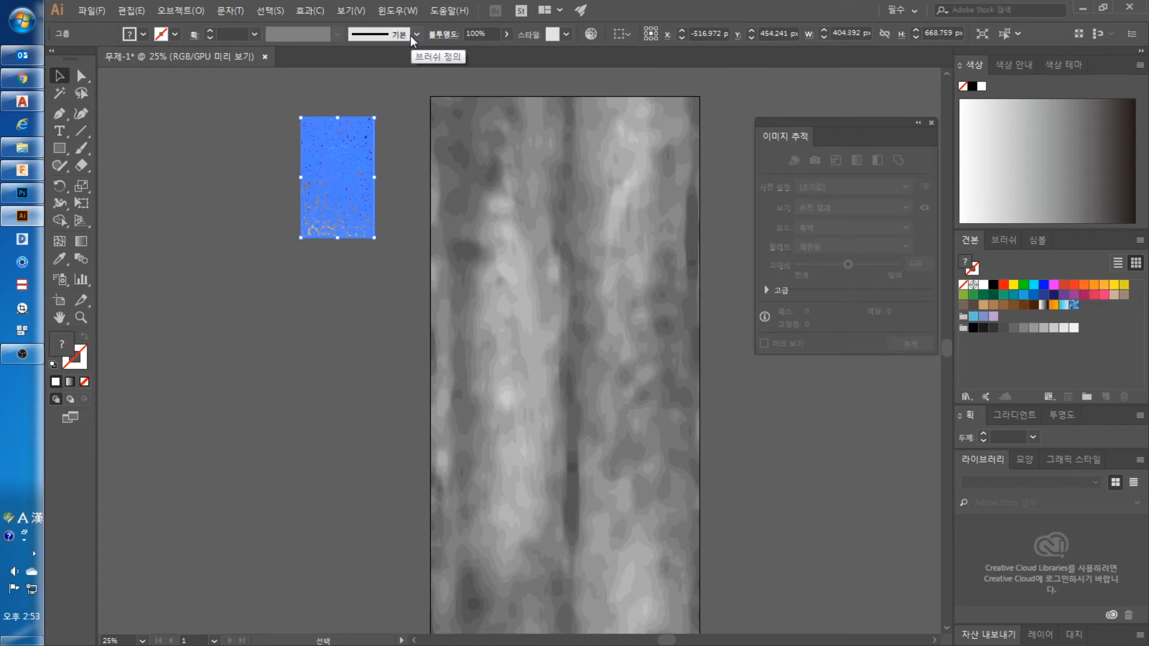
pyautogui.click(410, 197)
pyautogui.scroll(4, 297, 194)
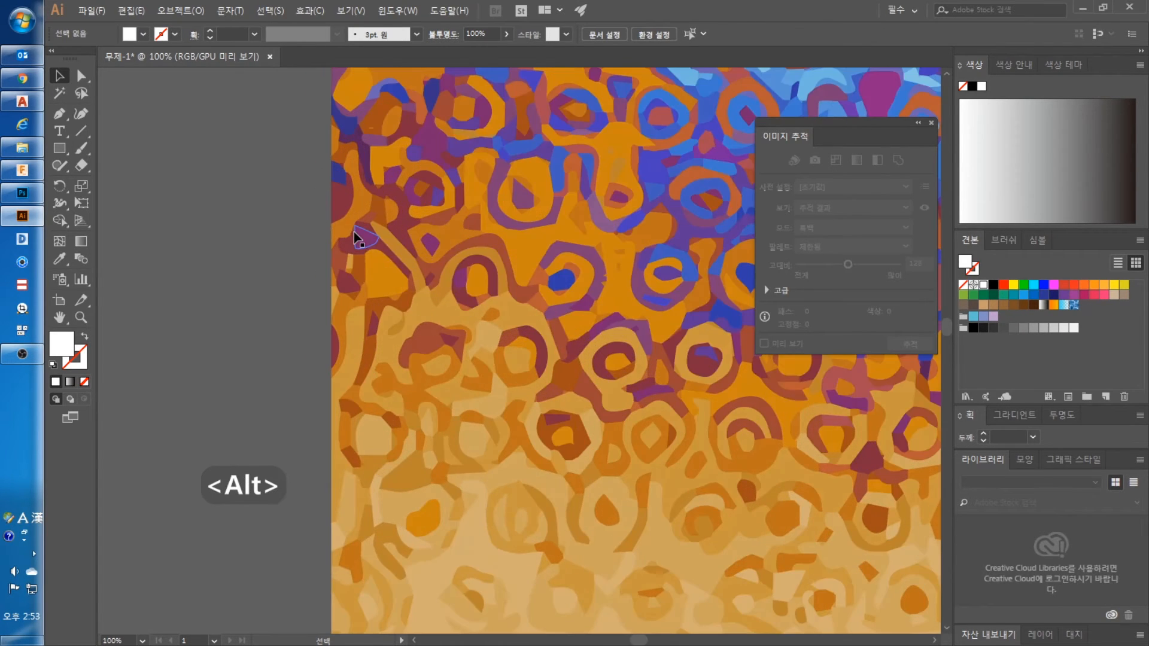
pyautogui.scroll(-4, 357, 238)
pyautogui.scroll(2, 361, 248)
# Create a swatch color group named "timascus" from the expanded Timascus reference artwork.
pyautogui.moveTo(304, 109); pyautogui.dragTo(541, 417)
pyautogui.click(1087, 397)
pyautogui.moveTo(598, 275); pyautogui.dragTo(493, 286)
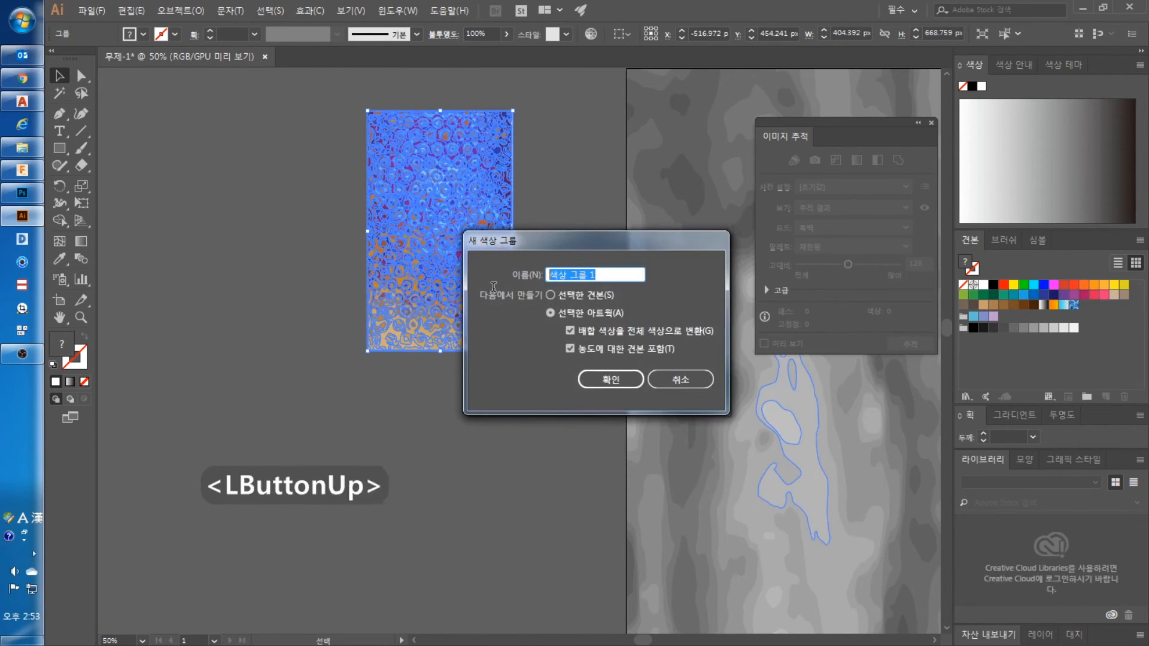
pyautogui.write('tim')
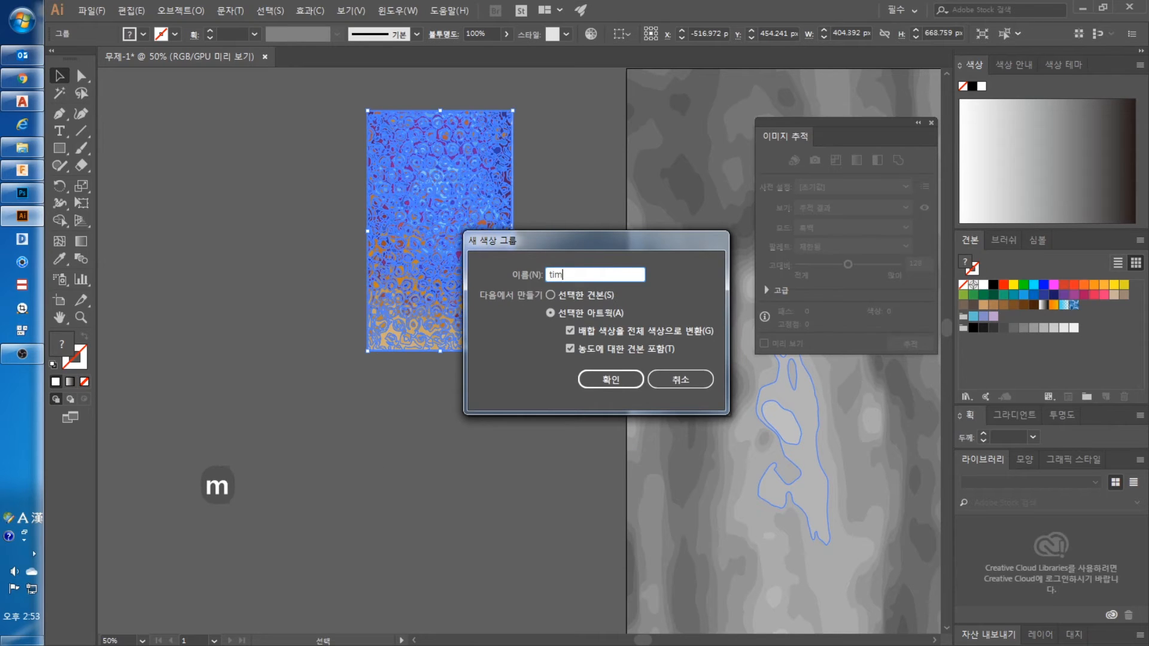
pyautogui.write('ascus')
pyautogui.press('Return')
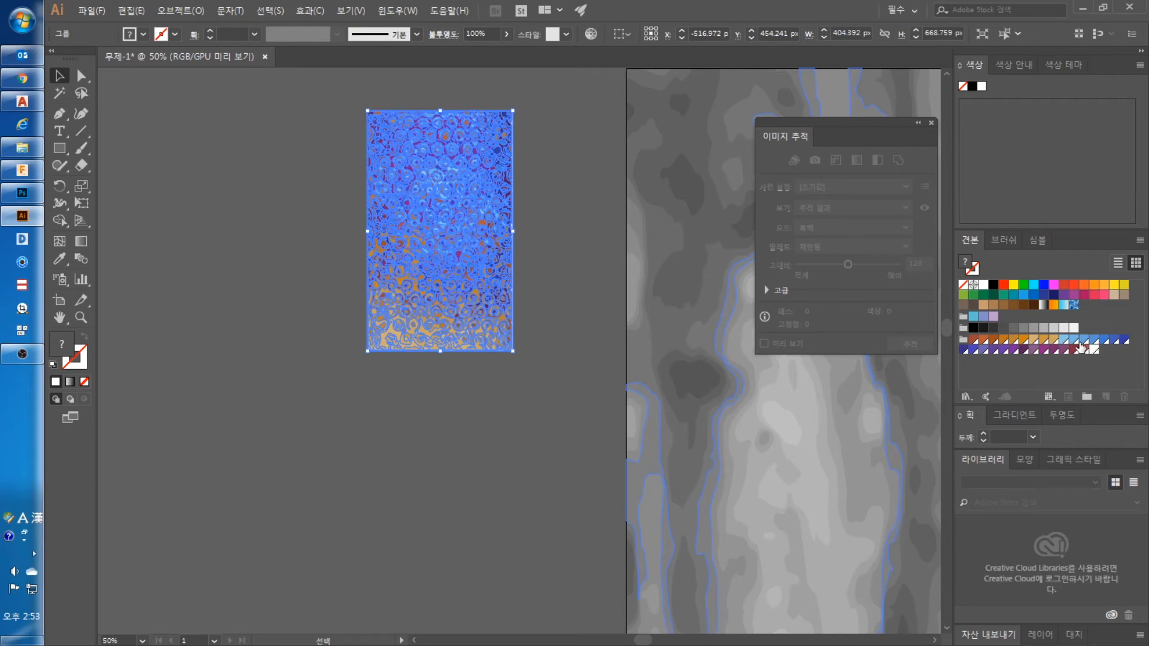
# Select the grayscale walnut vector artwork together with the "timascus" color group as its recoloring source.
pyautogui.click(472, 428)
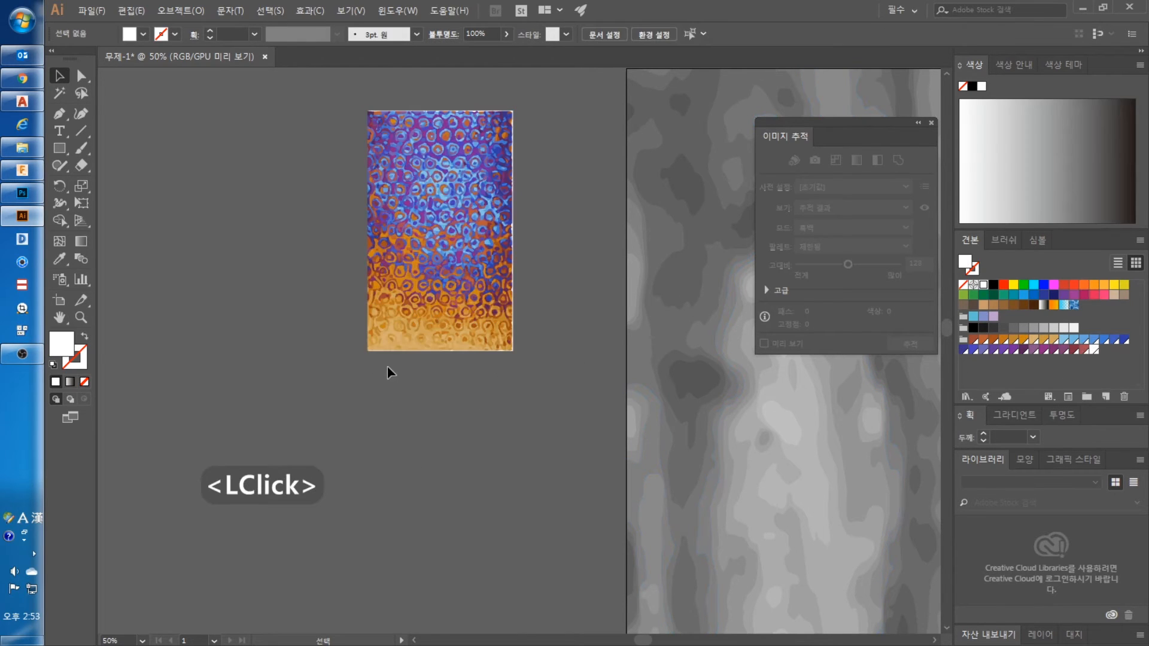
pyautogui.scroll(-3, 281, 356)
pyautogui.moveTo(370, 226)
pyautogui.mouseDown()
pyautogui.moveTo(632, 592)
pyautogui.moveTo(638, 632)
pyautogui.mouseUp()
pyautogui.click(969, 341)
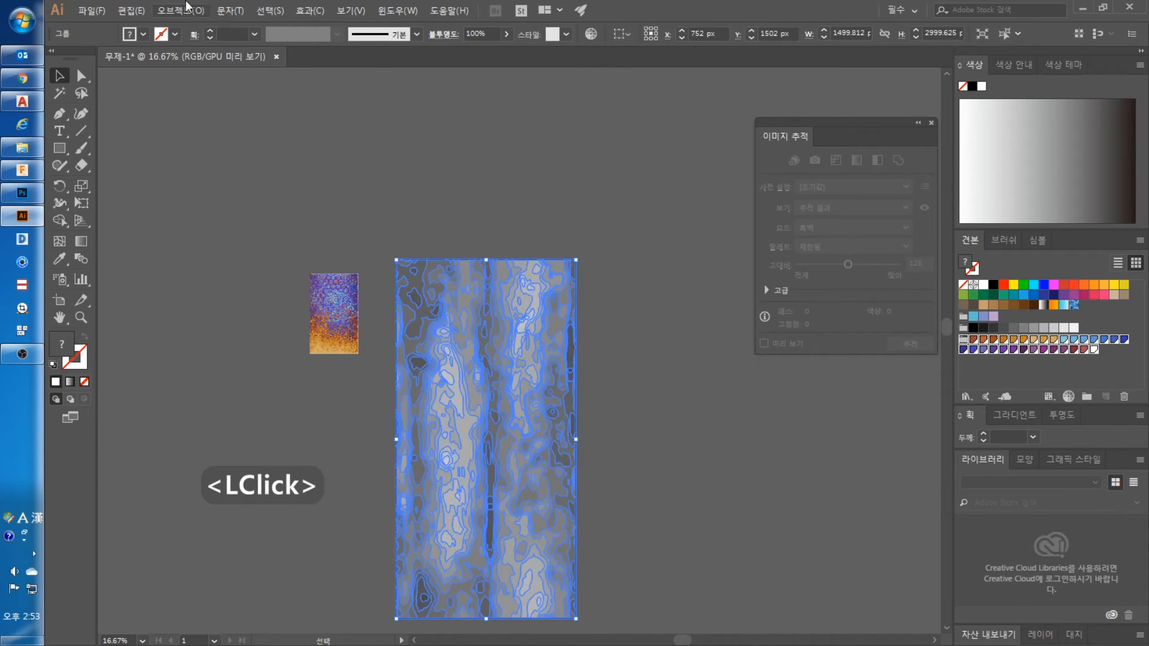
# Run the randomus script on the selected walnut artwork to fill its shapes randomly with the selected swatches, and deselect the artwork.
pyautogui.click(104, 12)
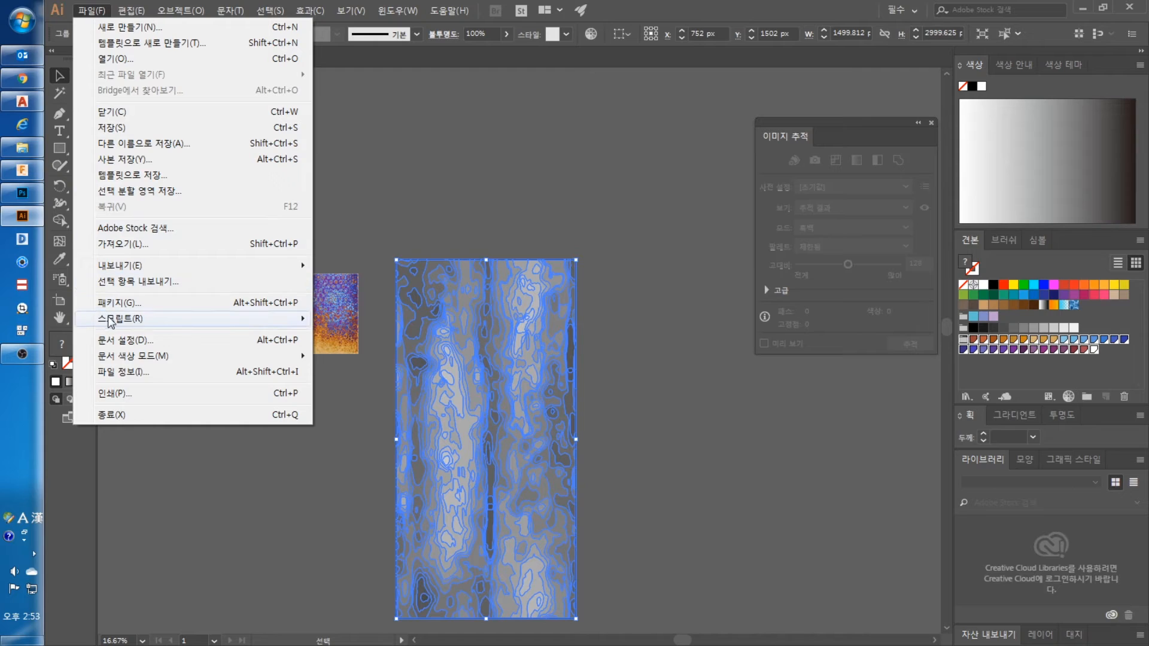
pyautogui.moveTo(111, 324)
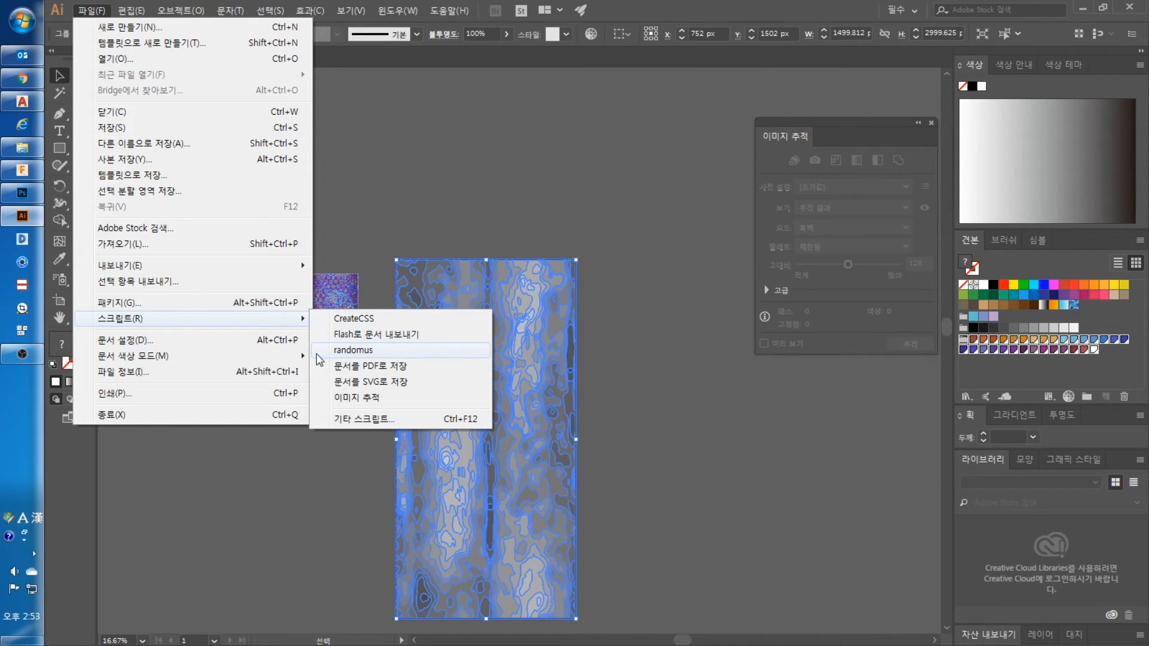
pyautogui.click(418, 354)
pyautogui.moveTo(616, 117); pyautogui.dragTo(243, 85)
pyautogui.click(285, 164)
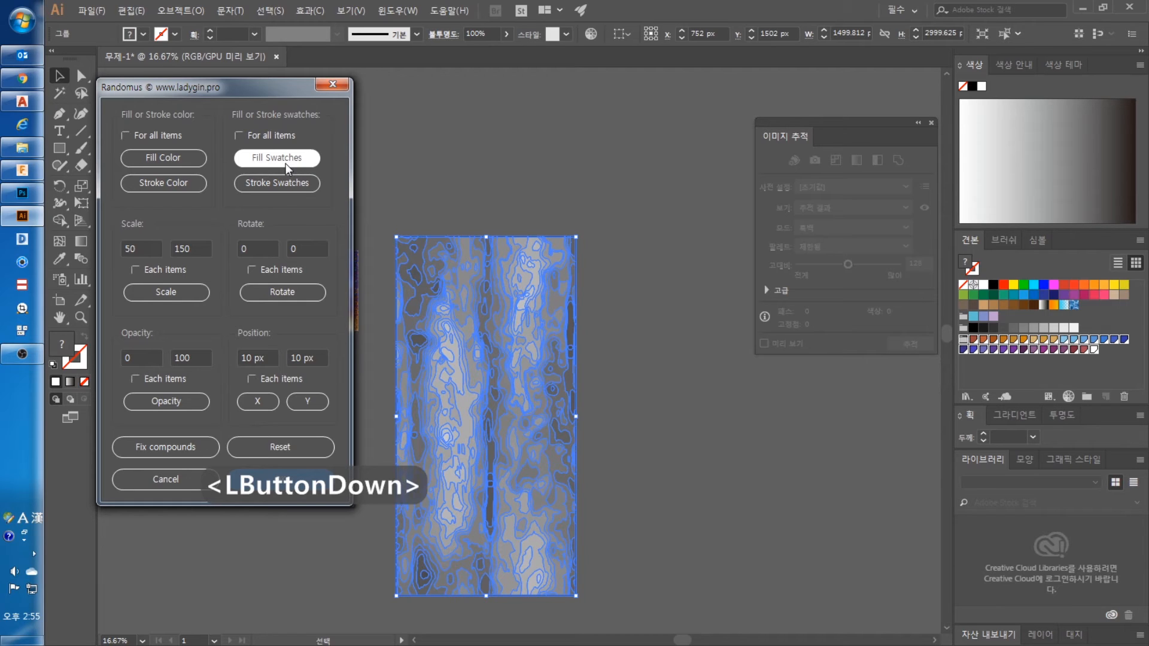
pyautogui.click(285, 164)
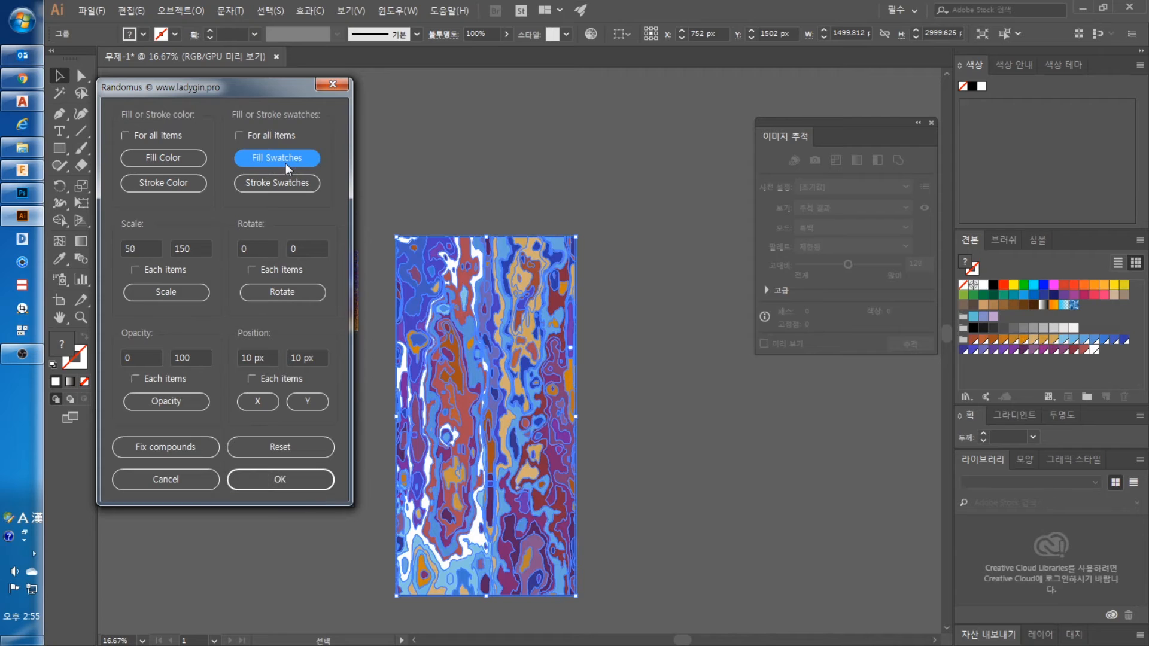
pyautogui.click(278, 480)
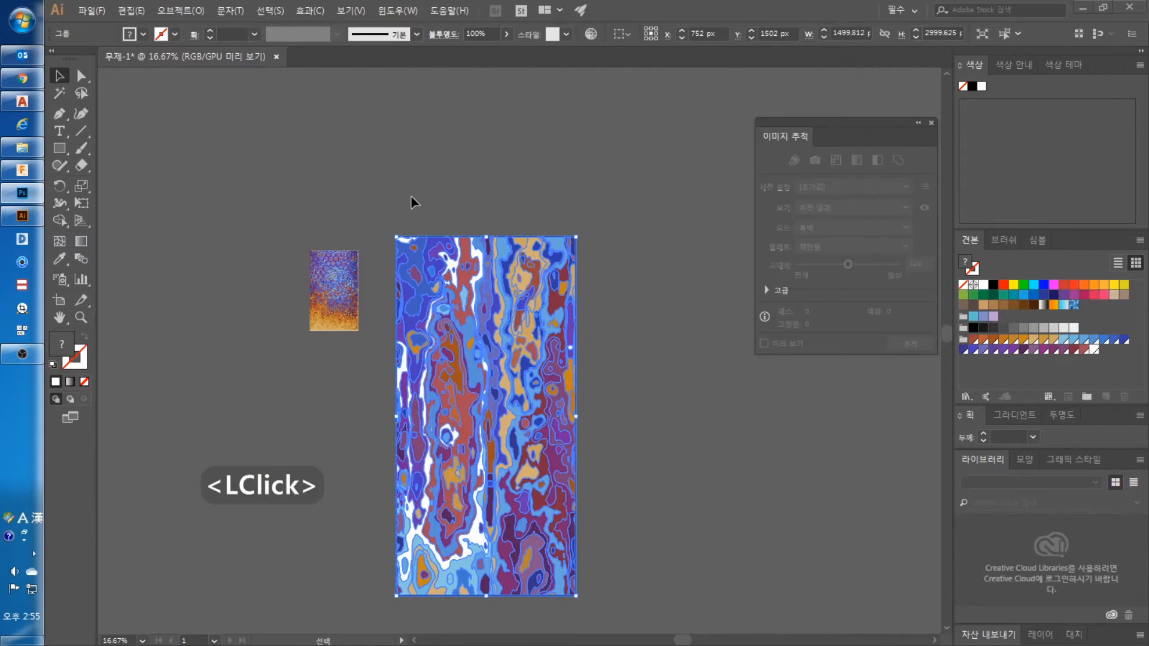
pyautogui.scroll(-1, 385, 215)
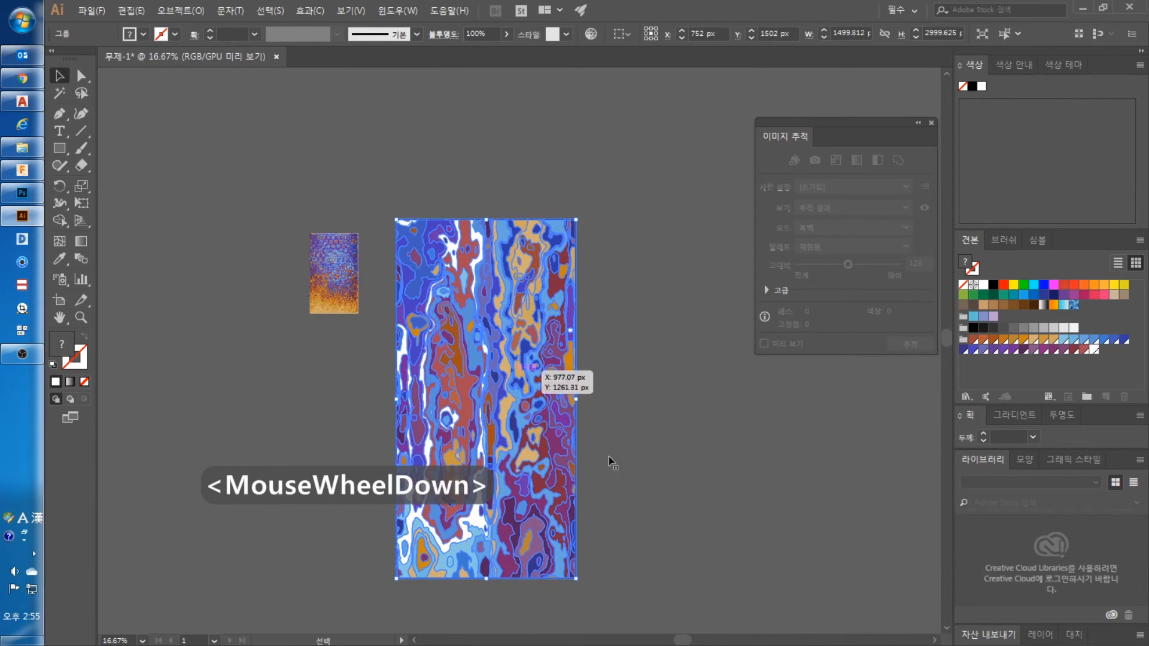
pyautogui.click(669, 499)
# Try recoloring the global swatch R=162 G=65 B=83 to white in HSB mode, with 0% saturation and 100% brightness.
pyautogui.keyDown('alt'); pyautogui.scroll(1, 513, 494); pyautogui.keyUp('alt')
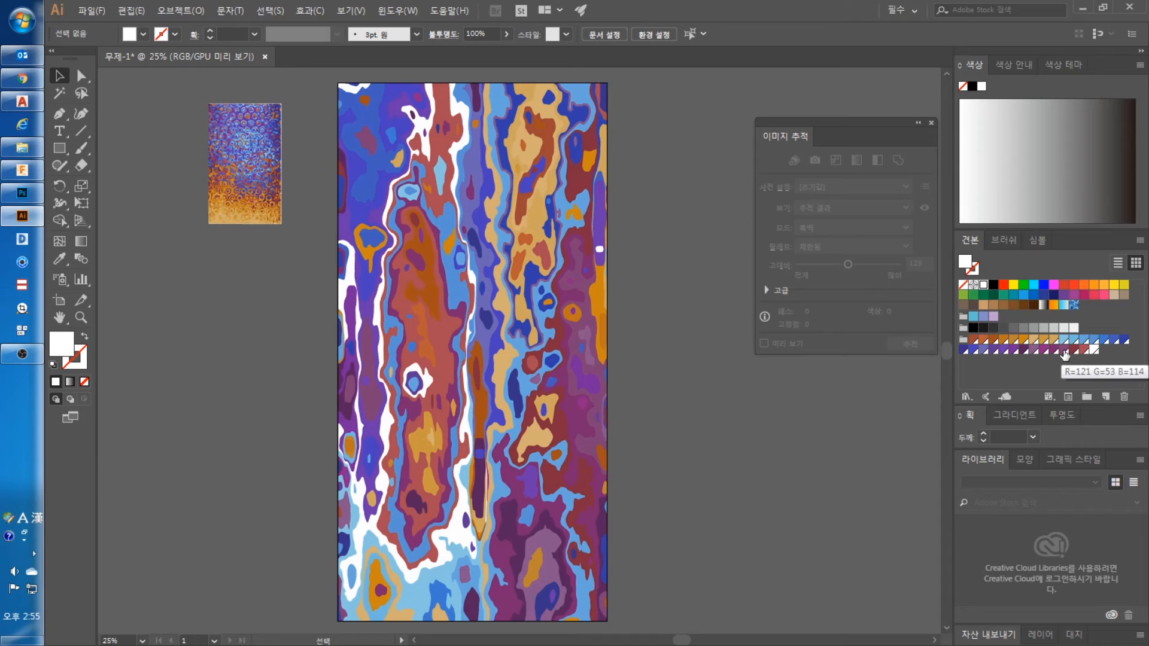
pyautogui.doubleClick(1085, 353)
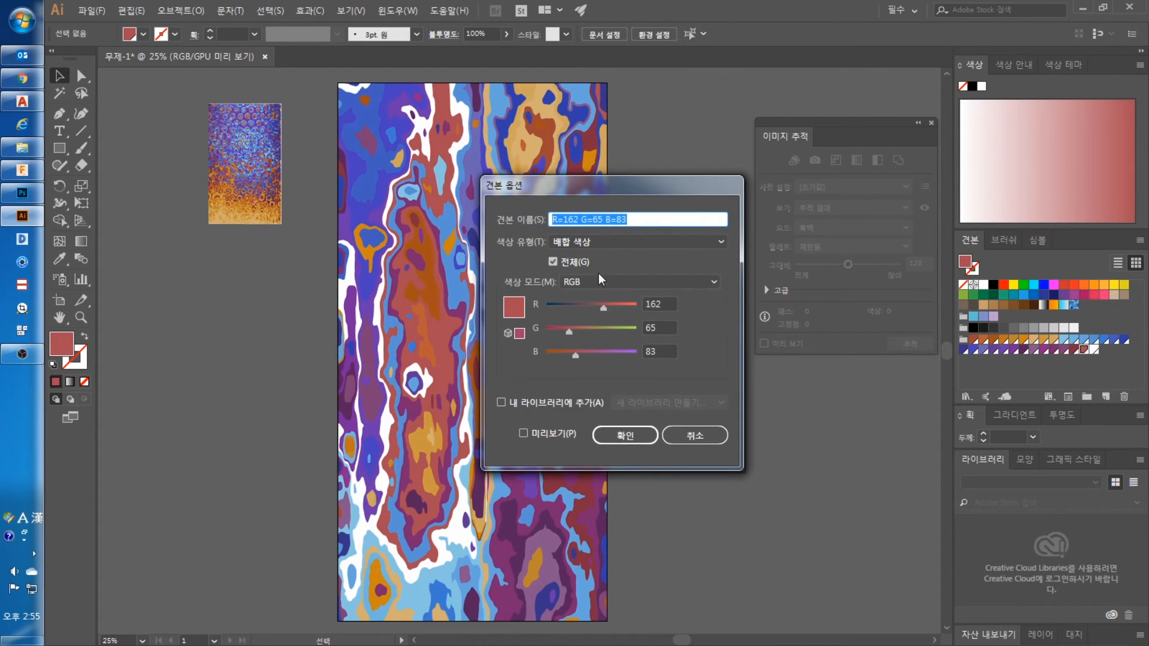
pyautogui.click(600, 280)
pyautogui.click(610, 329)
pyautogui.moveTo(610, 328); pyautogui.dragTo(542, 329)
pyautogui.moveTo(603, 355); pyautogui.dragTo(657, 355)
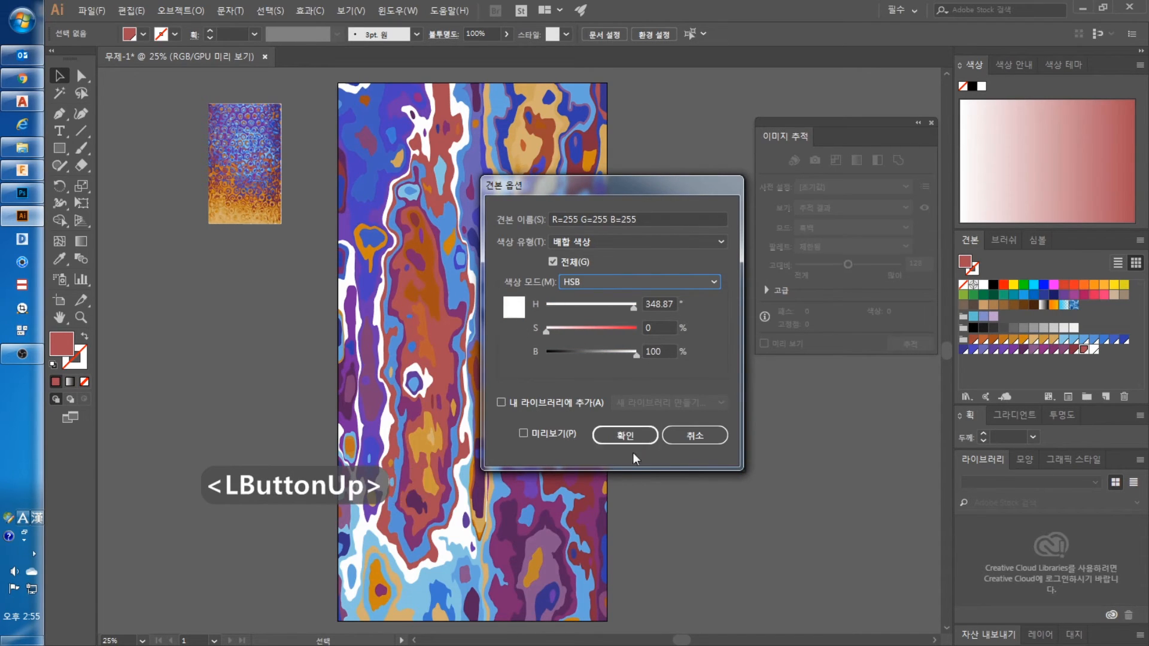
pyautogui.click(625, 436)
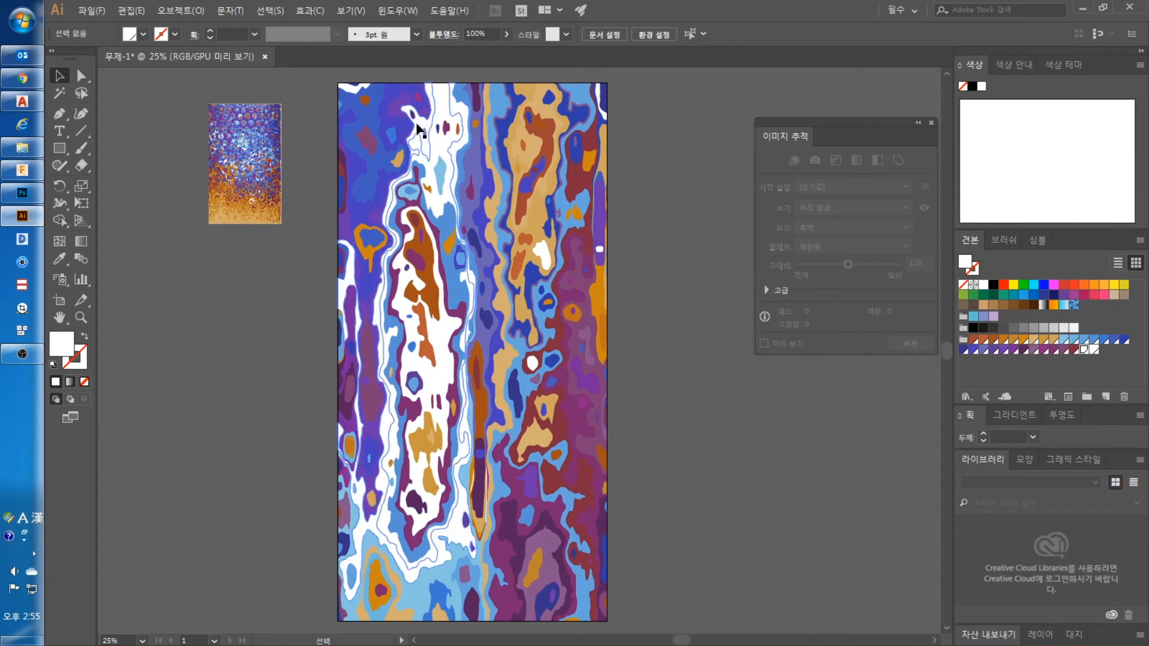
# Undo the color change of the global swatch.
pyautogui.press('ctrl')
pyautogui.hotkey('ctrl', 'z')
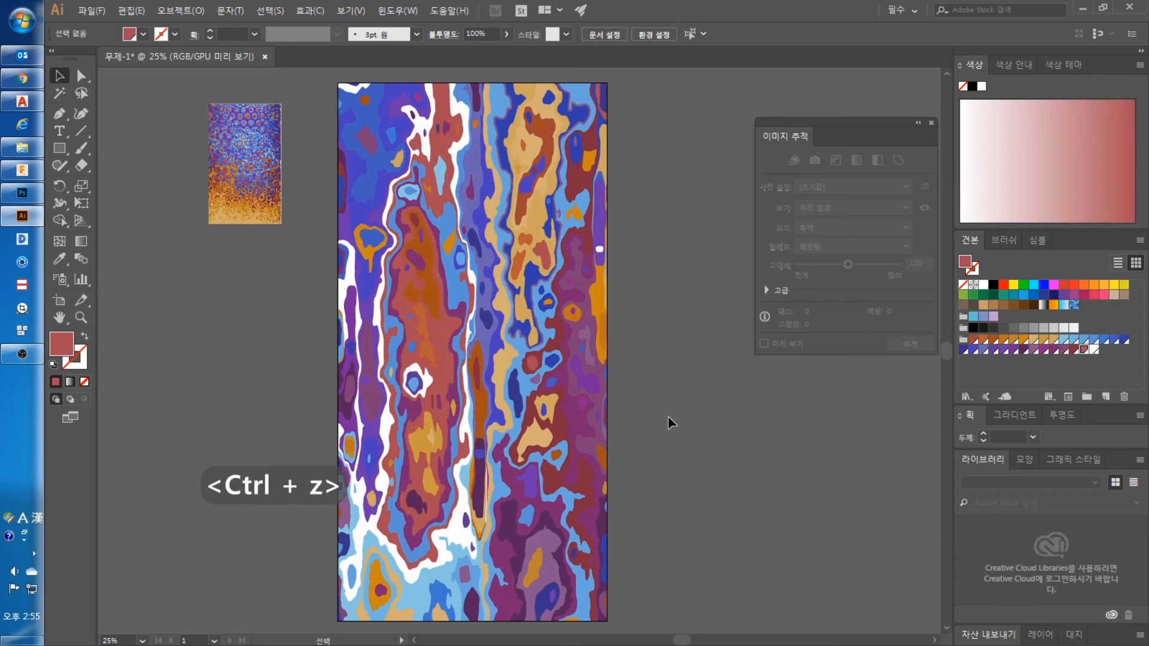
pyautogui.click(672, 421)
# Copy the recolored walnut artwork and switch to Photoshop.
pyautogui.scroll(-1, 556, 201)
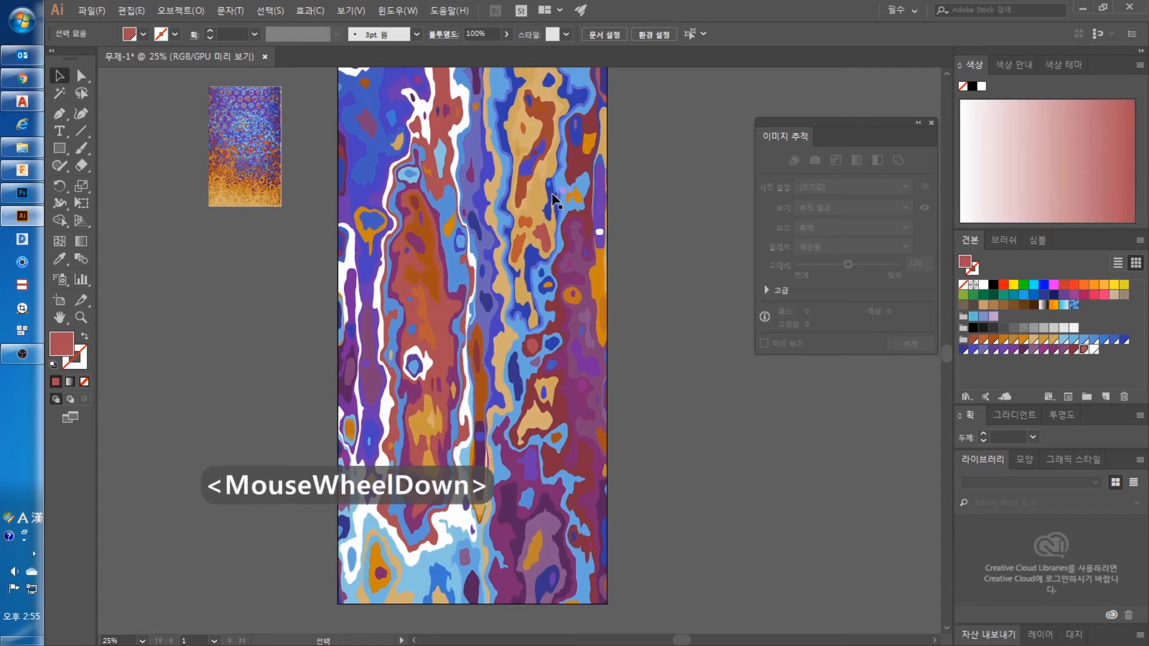
pyautogui.keyDown('alt'); pyautogui.scroll(-1, 553, 200); pyautogui.keyUp('alt')
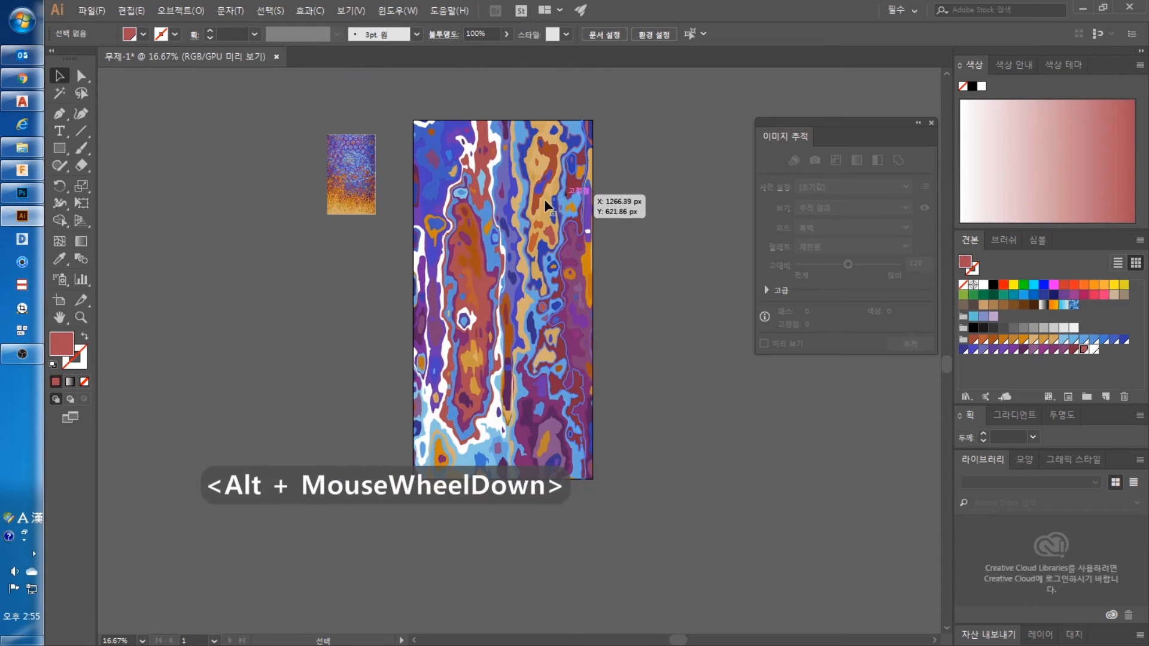
pyautogui.click(489, 320)
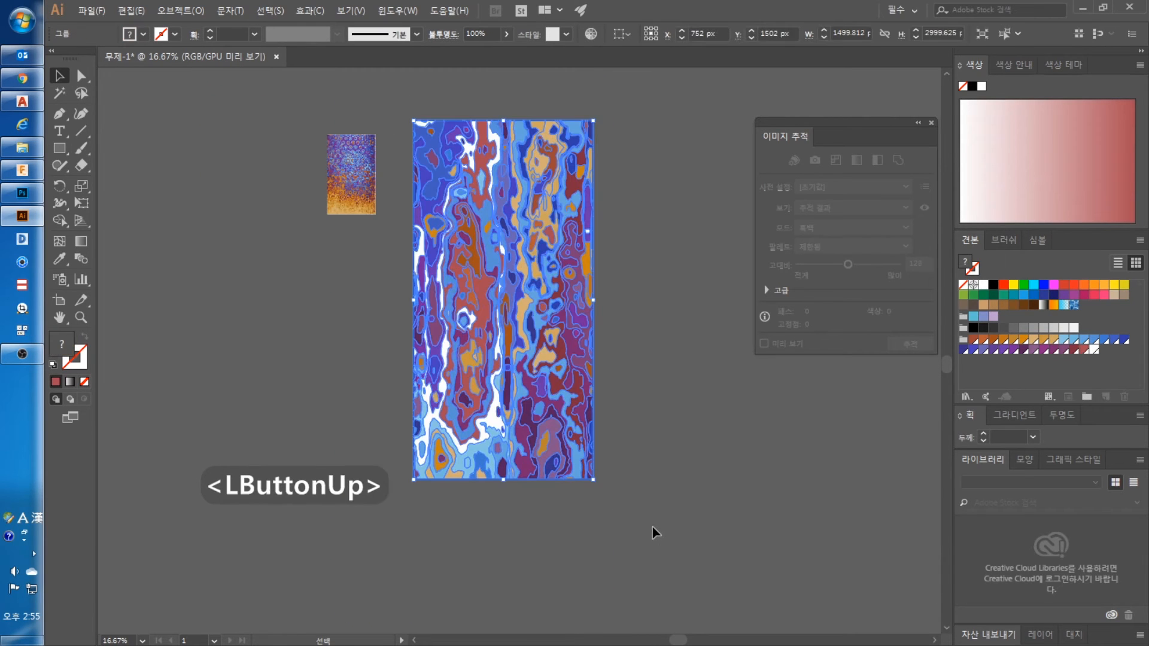
pyautogui.hotkey('ctrl', 'c')
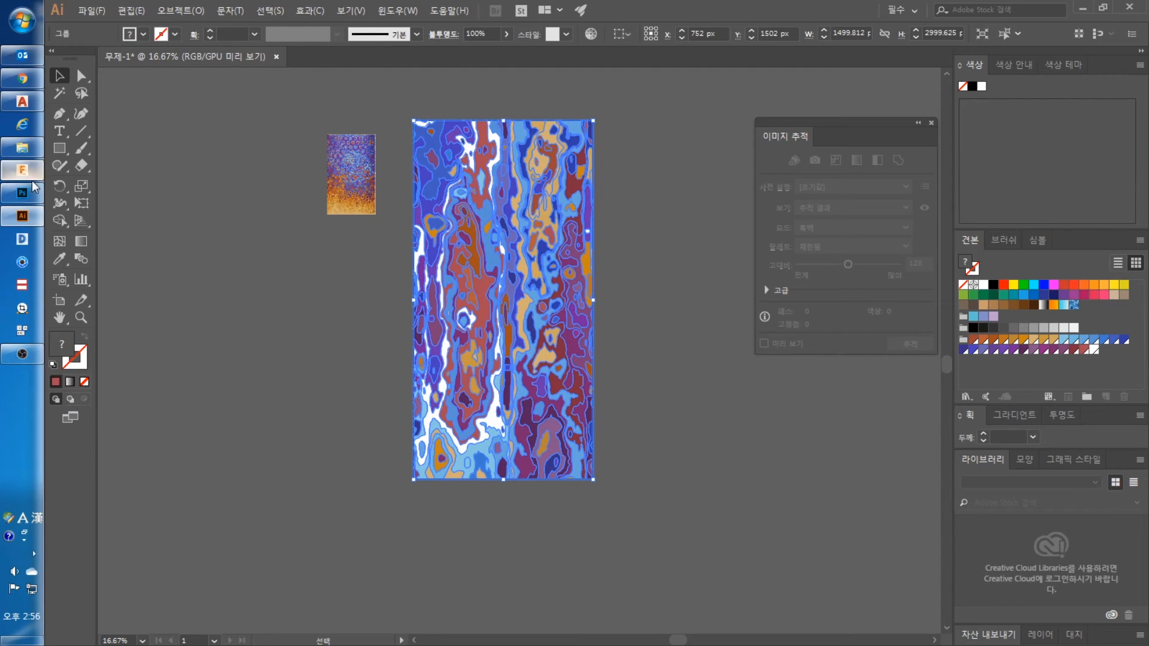
pyautogui.click(22, 193)
# Clear the canvas selection in wood_walnut_color.jpg and paste the copied artwork as pixels, keeping its placement over the canvas.
pyautogui.hotkey('ctrl', 'd')
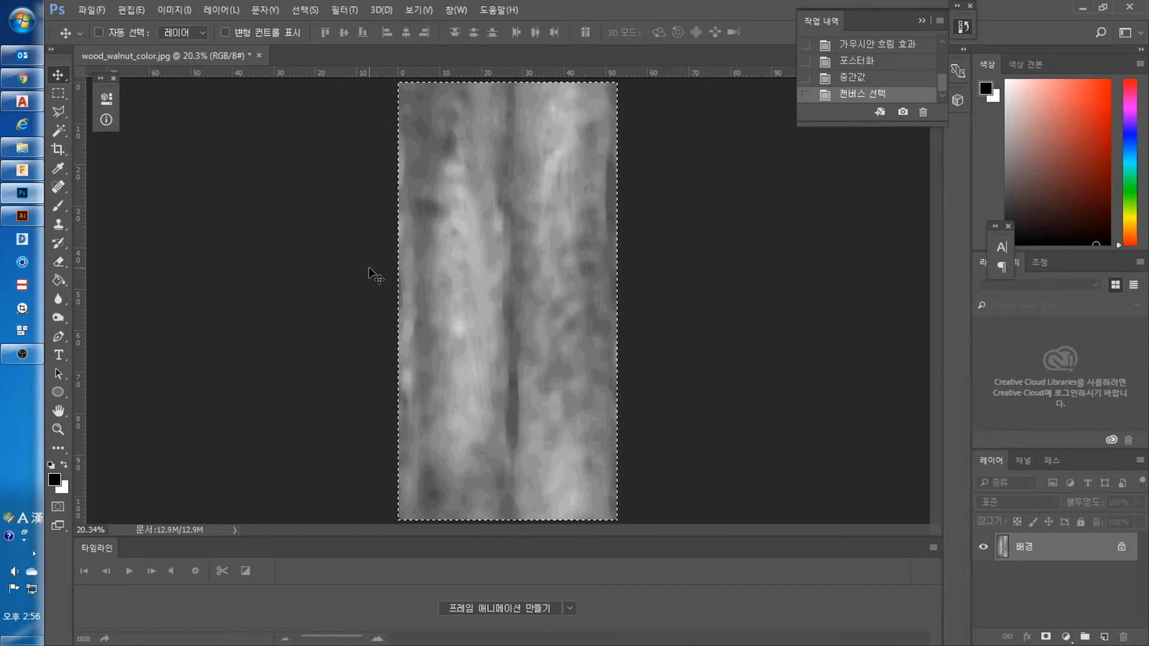
pyautogui.hotkey('ctrl', 'v')
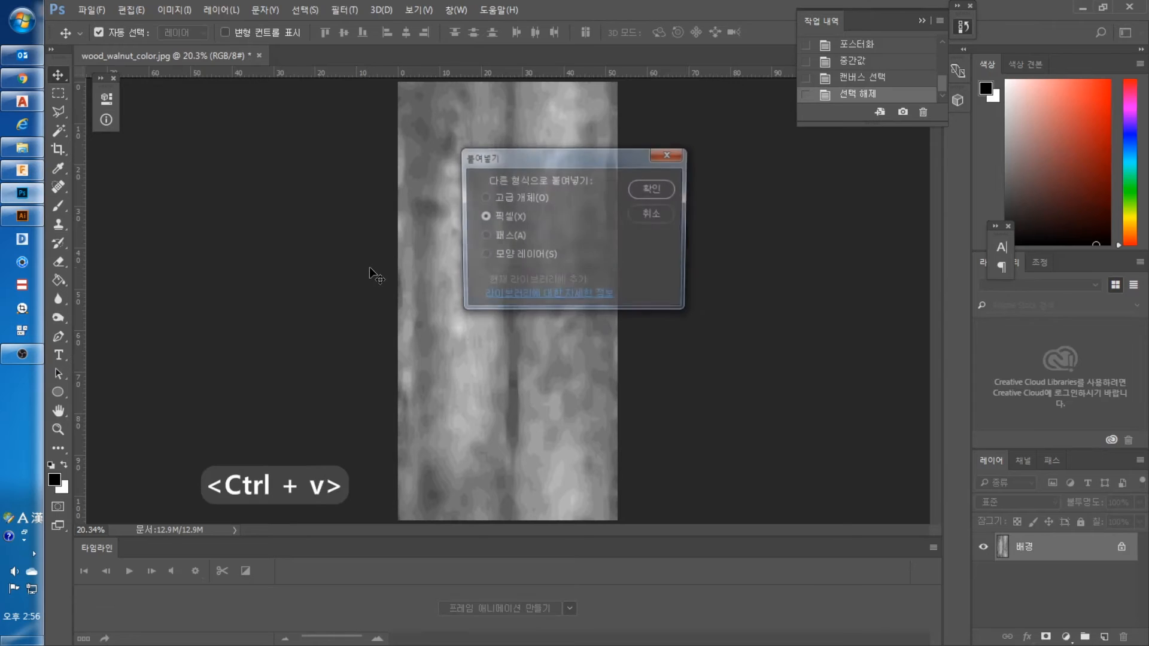
pyautogui.click(642, 190)
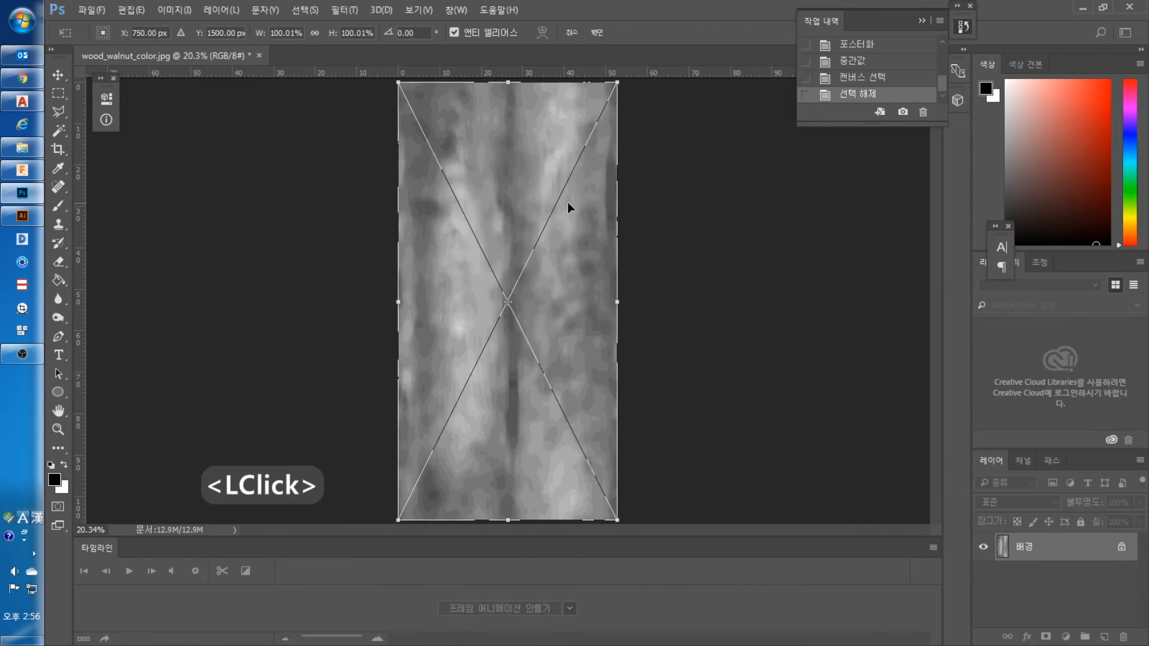
pyautogui.press('Return')
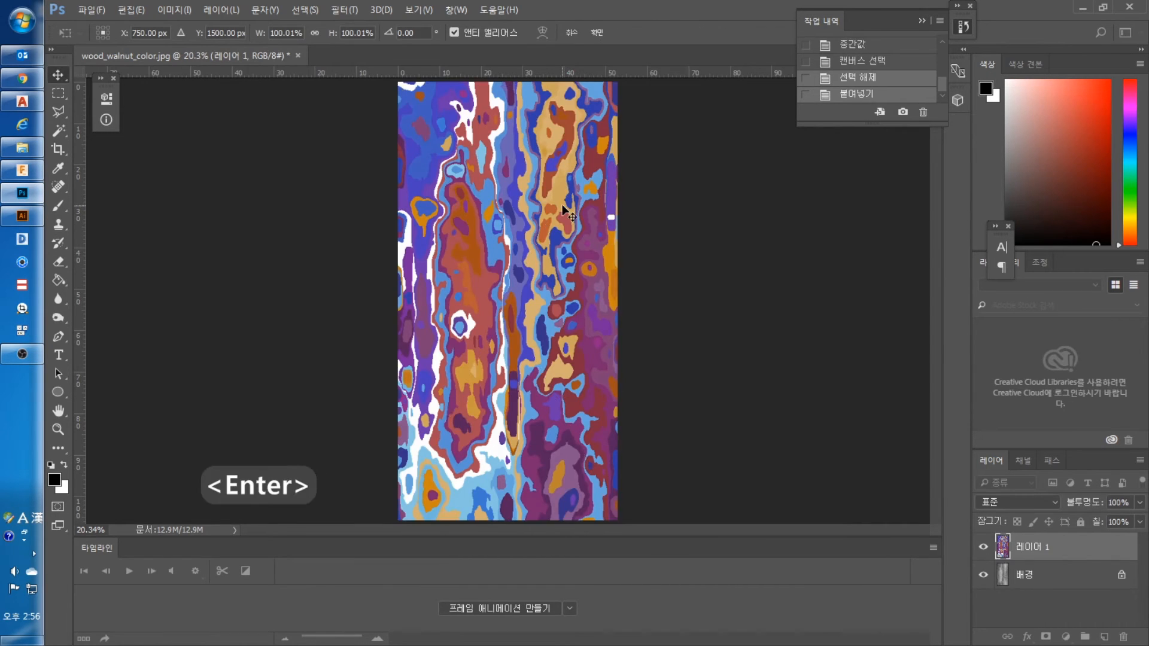
pyautogui.keyDown('alt'); pyautogui.scroll(-1, 539, 265); pyautogui.keyUp('alt')
pyautogui.keyDown('alt'); pyautogui.scroll(-1, 540, 265); pyautogui.keyUp('alt')
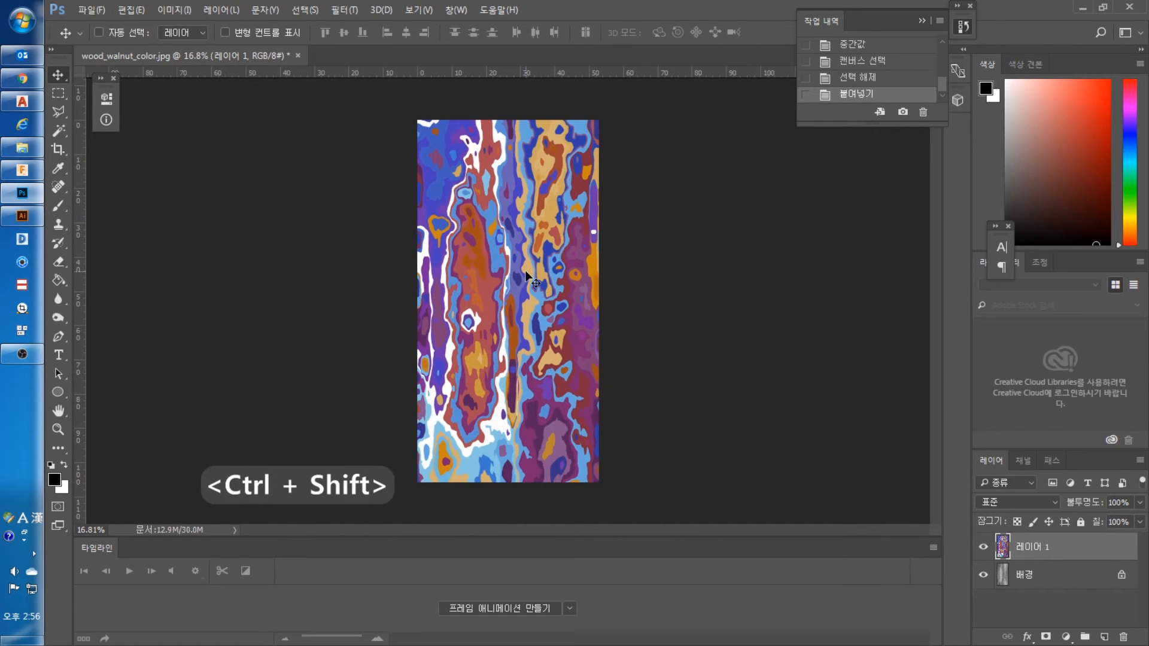
pyautogui.press('Escape')
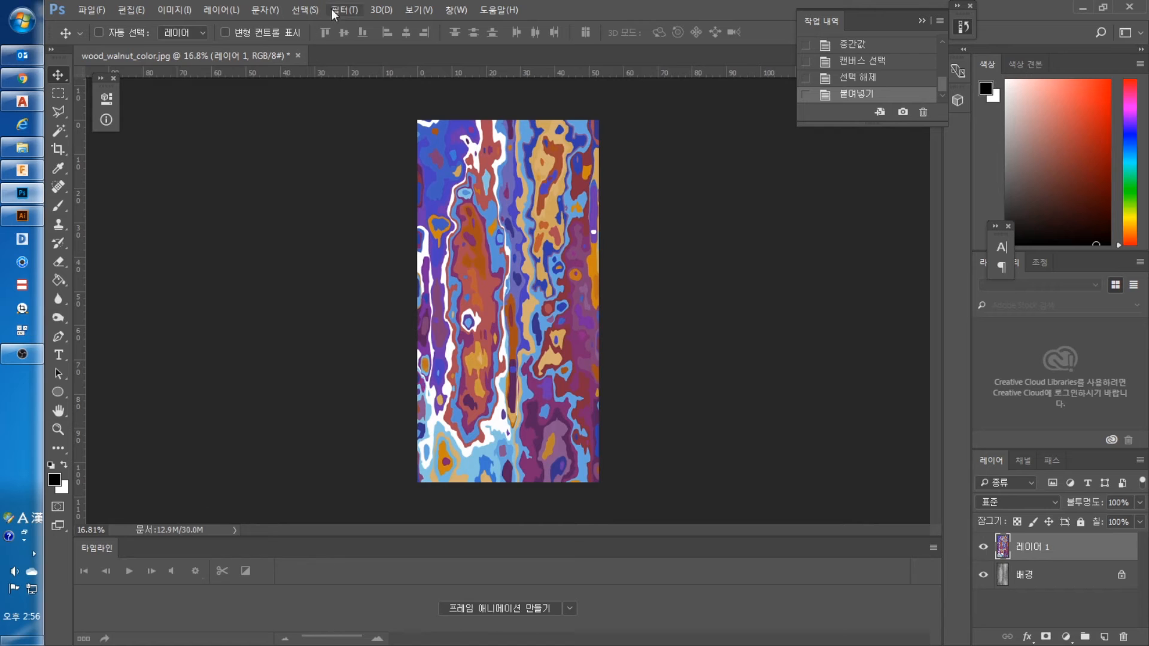
# Undo the Gaussian Blur on the pasted layer, reapply it with the previous settings and undo it again.
pyautogui.keyDown('alt'); pyautogui.scroll(16, 474, 211); pyautogui.keyUp('alt')
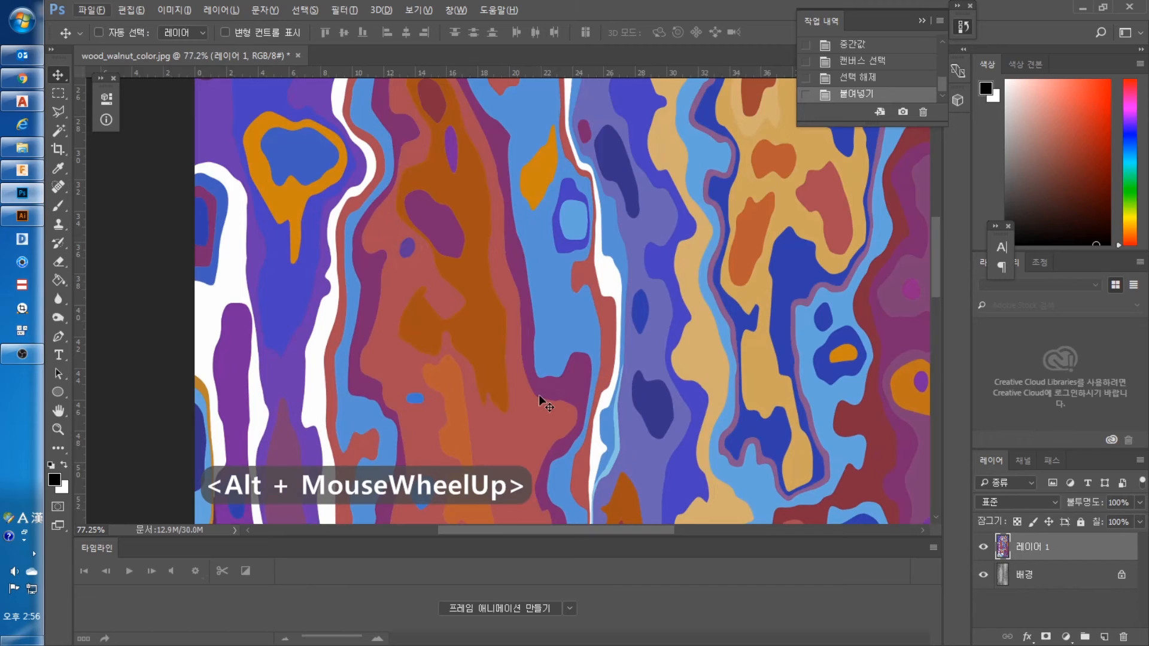
pyautogui.hotkey('ctrl', 'alt', 'z')
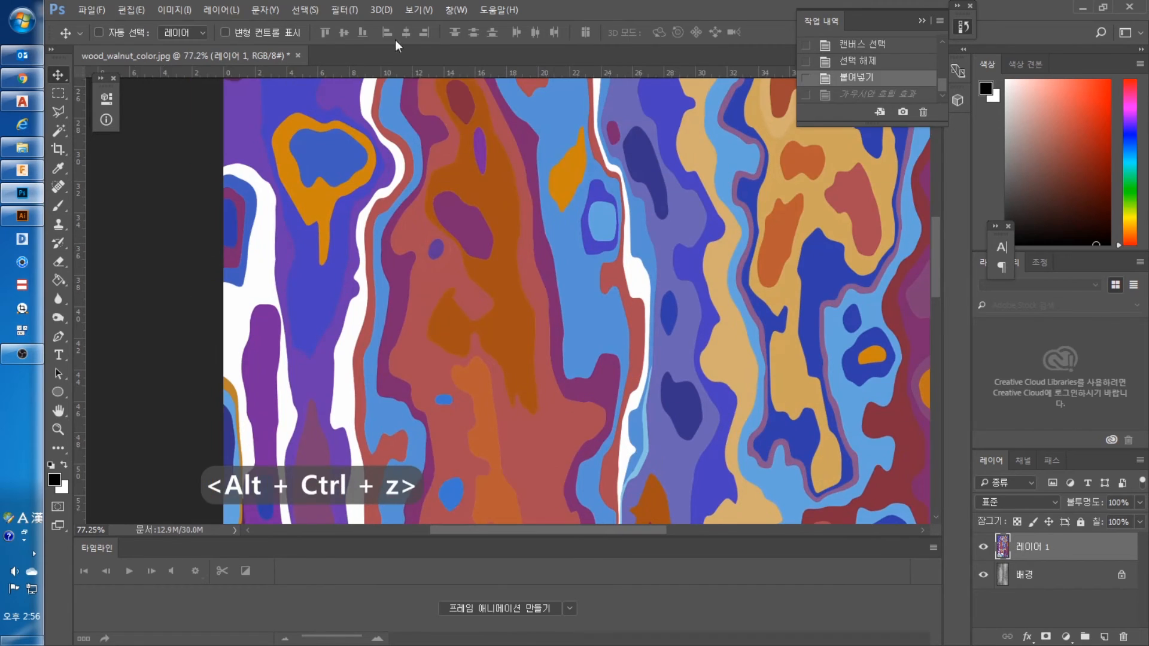
pyautogui.click(344, 10)
pyautogui.click(359, 26)
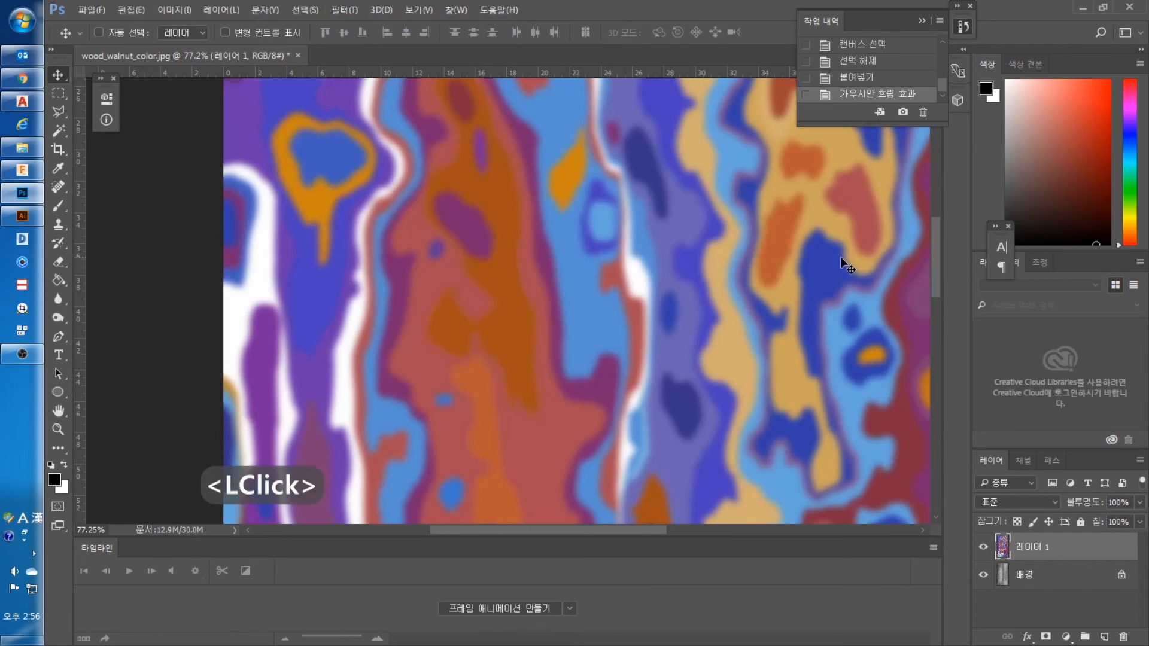
pyautogui.hotkey('ctrl', 'z')
# Apply a Gaussian Blur with a 4-pixel radius to the pasted color layer.
pyautogui.click(344, 10)
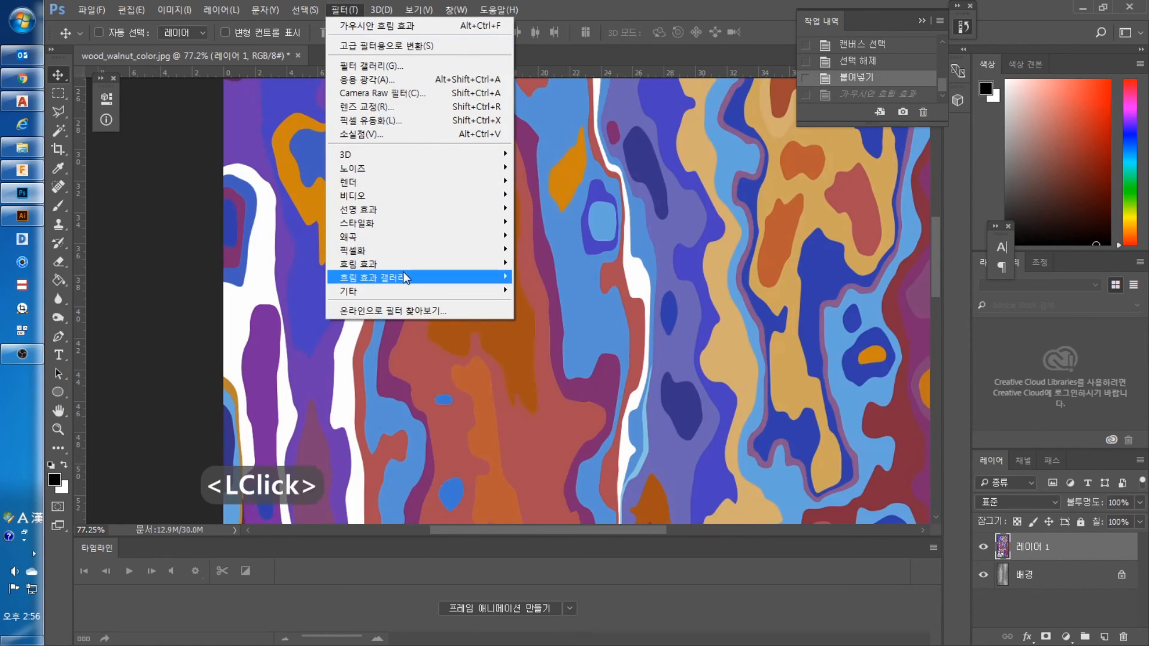
pyautogui.moveTo(402, 263)
pyautogui.click(556, 264)
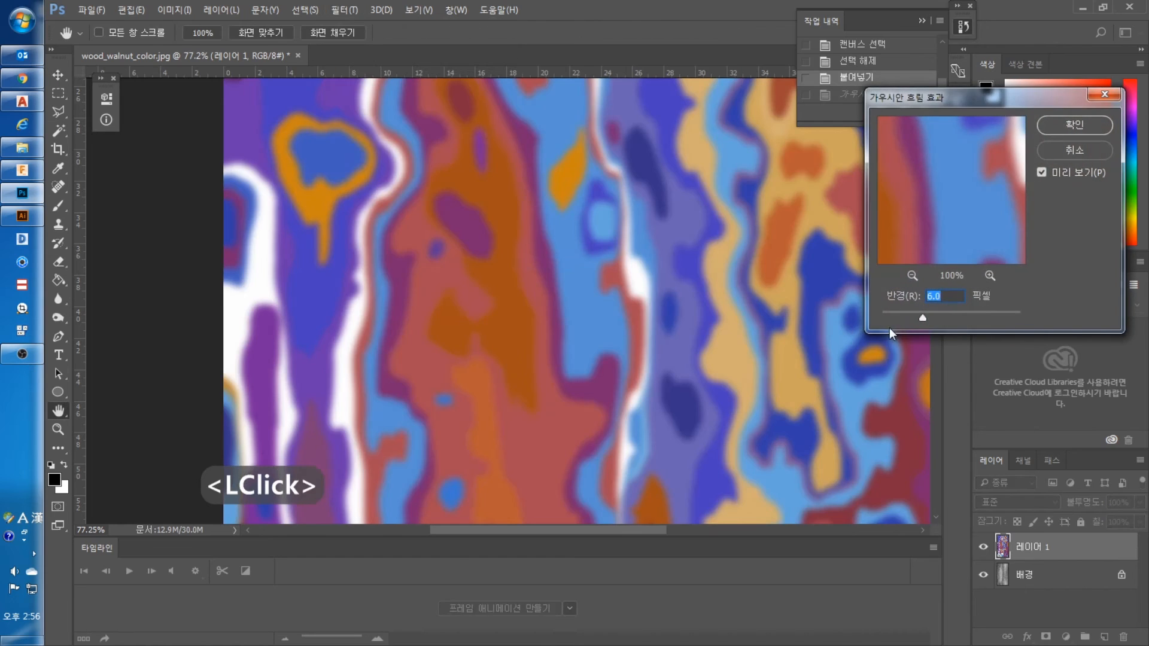
pyautogui.click(955, 297)
pyautogui.write('4')
pyautogui.click(1074, 124)
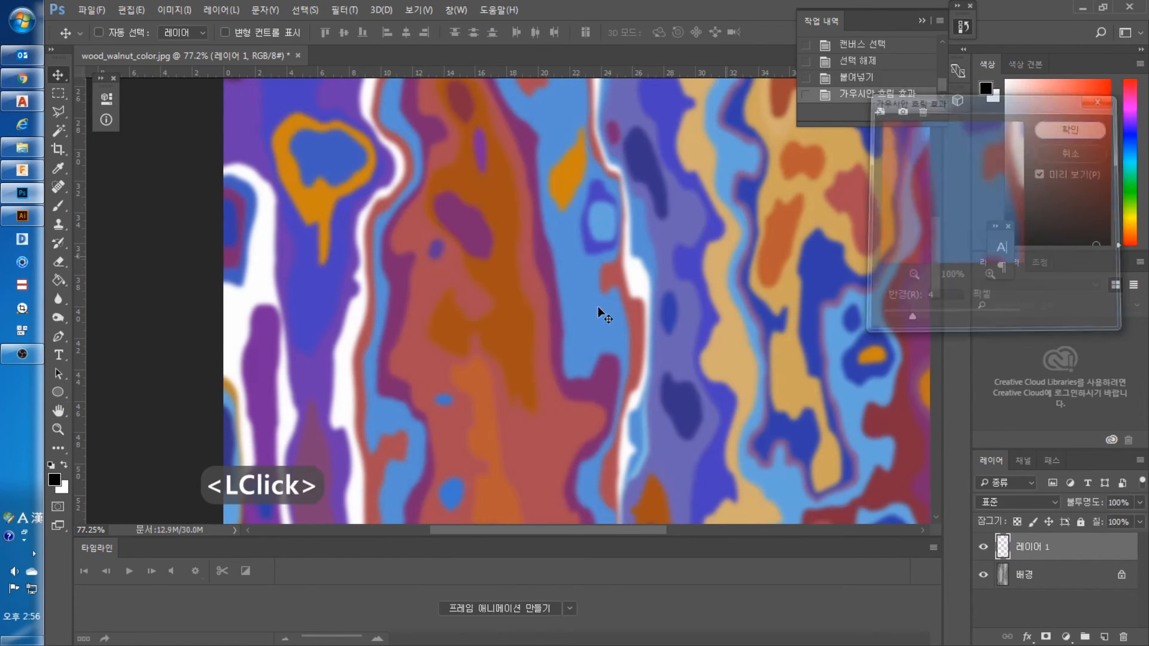
pyautogui.press('alt')
# Apply the Oil Paint filter to the color layer with Stylization 10, Cleanliness 10, Scale 5.3 and Bristle Detail 0.
pyautogui.click(344, 10)
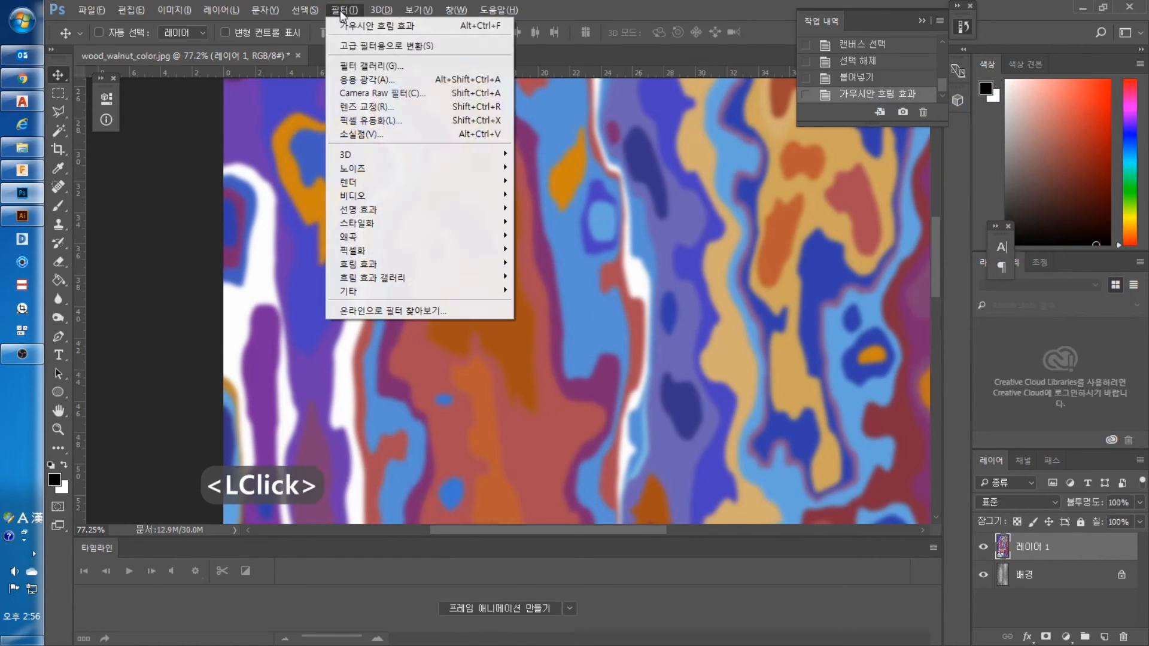
pyautogui.moveTo(355, 227)
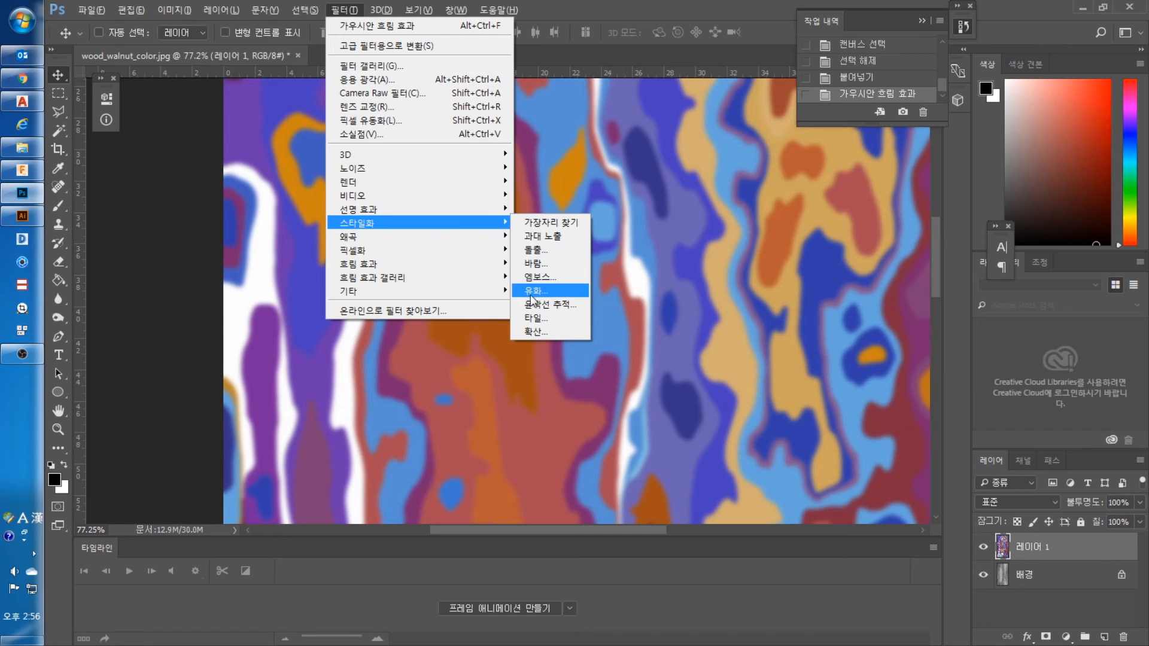
pyautogui.click(564, 293)
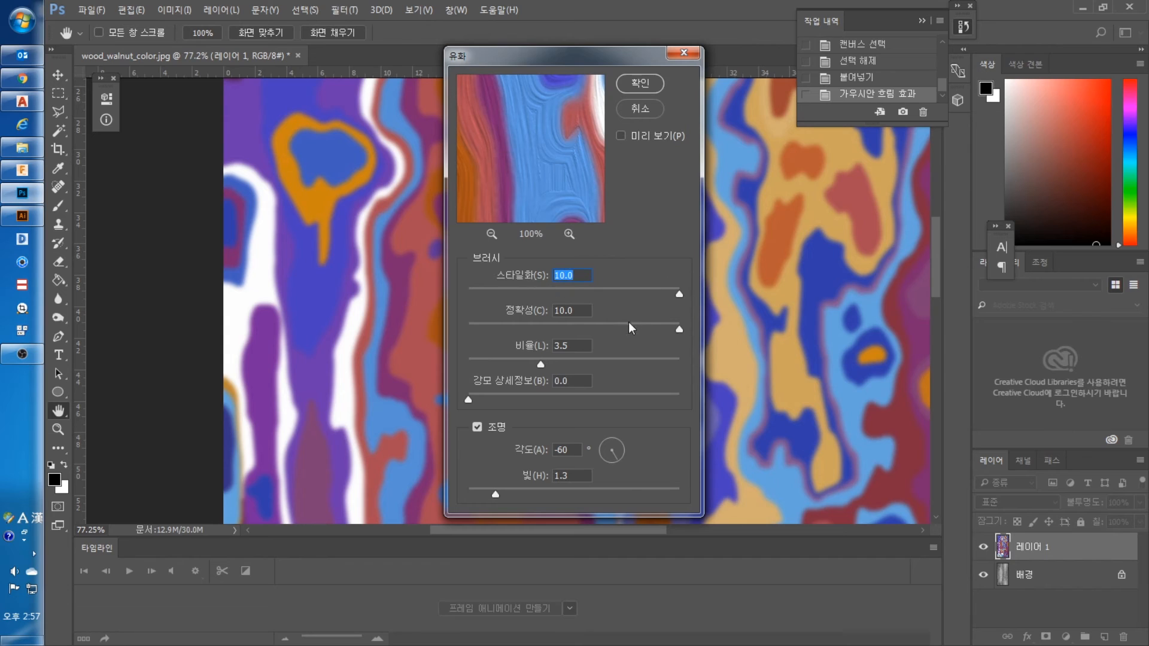
pyautogui.moveTo(540, 367)
pyautogui.mouseDown()
pyautogui.moveTo(721, 366)
pyautogui.moveTo(551, 366)
pyautogui.mouseUp()
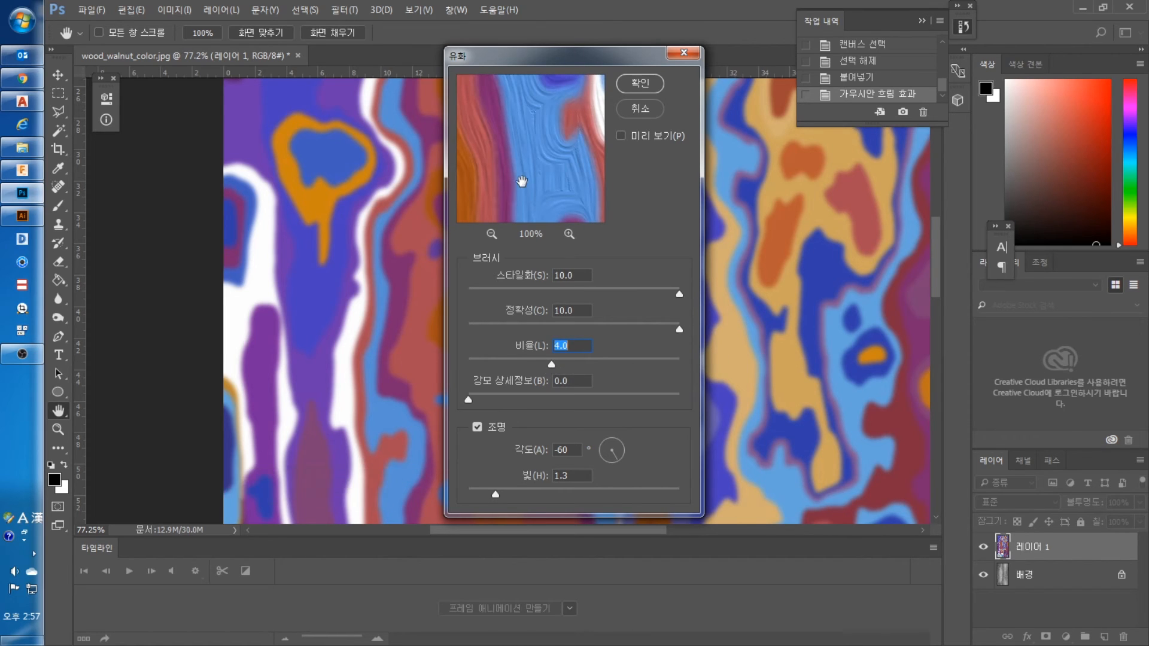
pyautogui.click(489, 235)
pyautogui.click(489, 234)
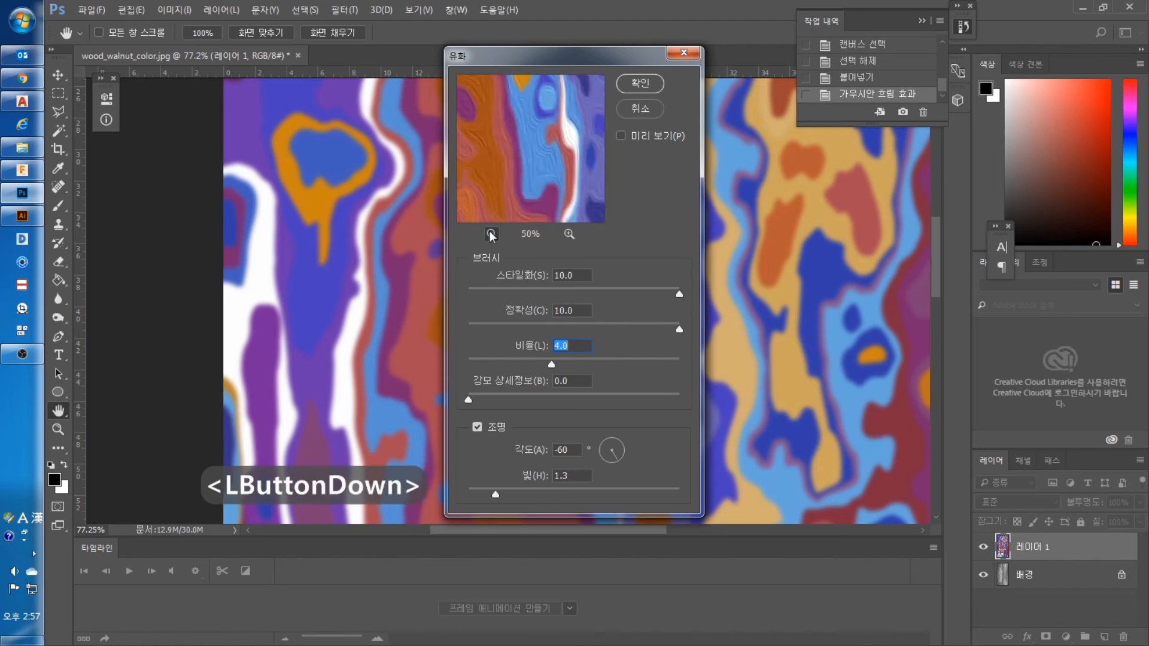
pyautogui.moveTo(551, 367); pyautogui.dragTo(579, 370)
pyautogui.moveTo(680, 329)
pyautogui.mouseDown()
pyautogui.moveTo(558, 344)
pyautogui.moveTo(681, 333)
pyautogui.mouseUp()
pyautogui.moveTo(761, 339); pyautogui.dragTo(761, 339)
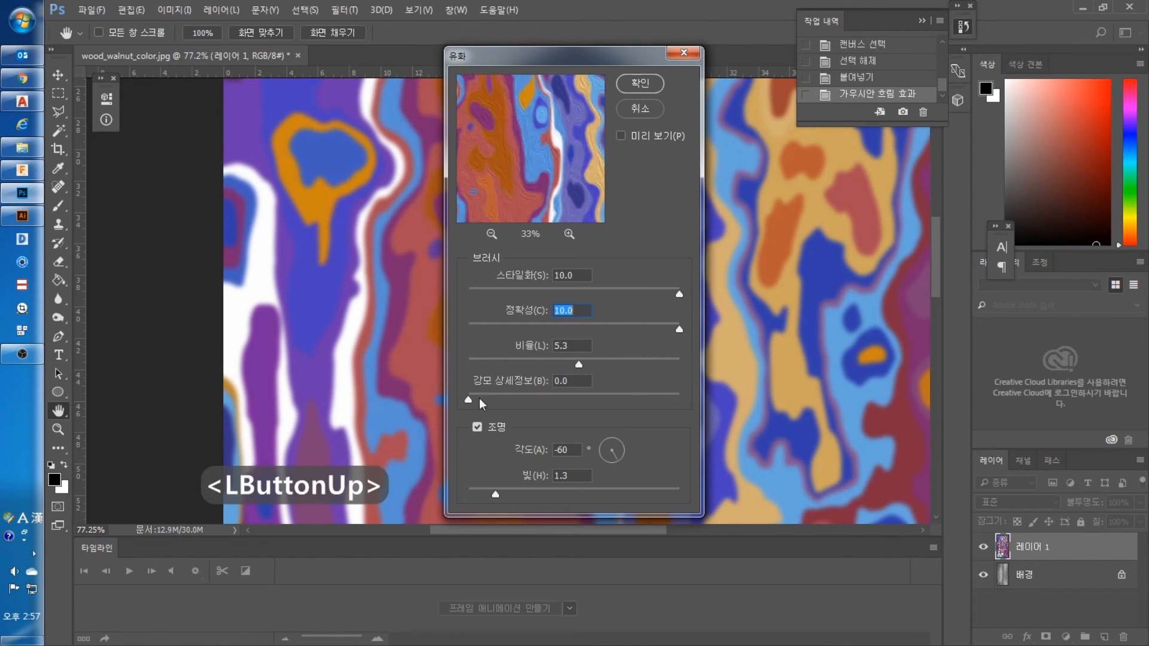
pyautogui.click(640, 83)
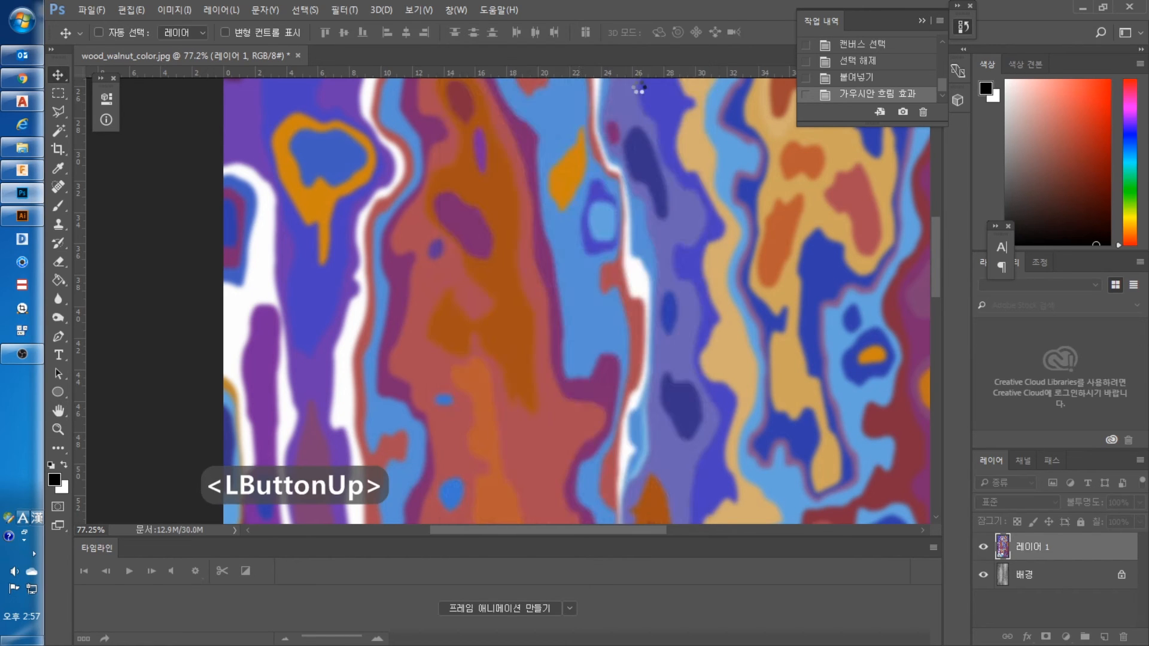
# Examine the oil-painted texture's stroke detail up close and its overall pattern across the whole canvas.
pyautogui.keyDown('alt'); pyautogui.scroll(4, 483, 393); pyautogui.keyUp('alt')
pyautogui.keyDown('alt'); pyautogui.scroll(-1, 495, 270); pyautogui.keyUp('alt')
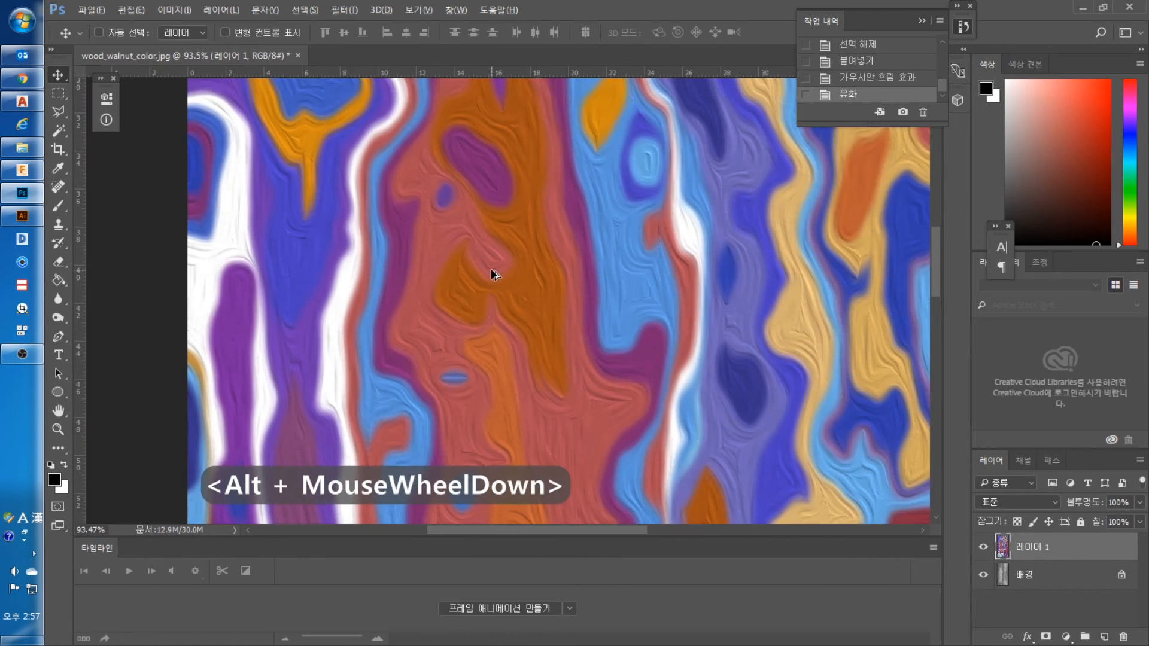
pyautogui.keyDown('alt'); pyautogui.scroll(2, 494, 269); pyautogui.keyUp('alt')
pyautogui.keyDown('alt'); pyautogui.scroll(-8, 477, 303); pyautogui.keyUp('alt')
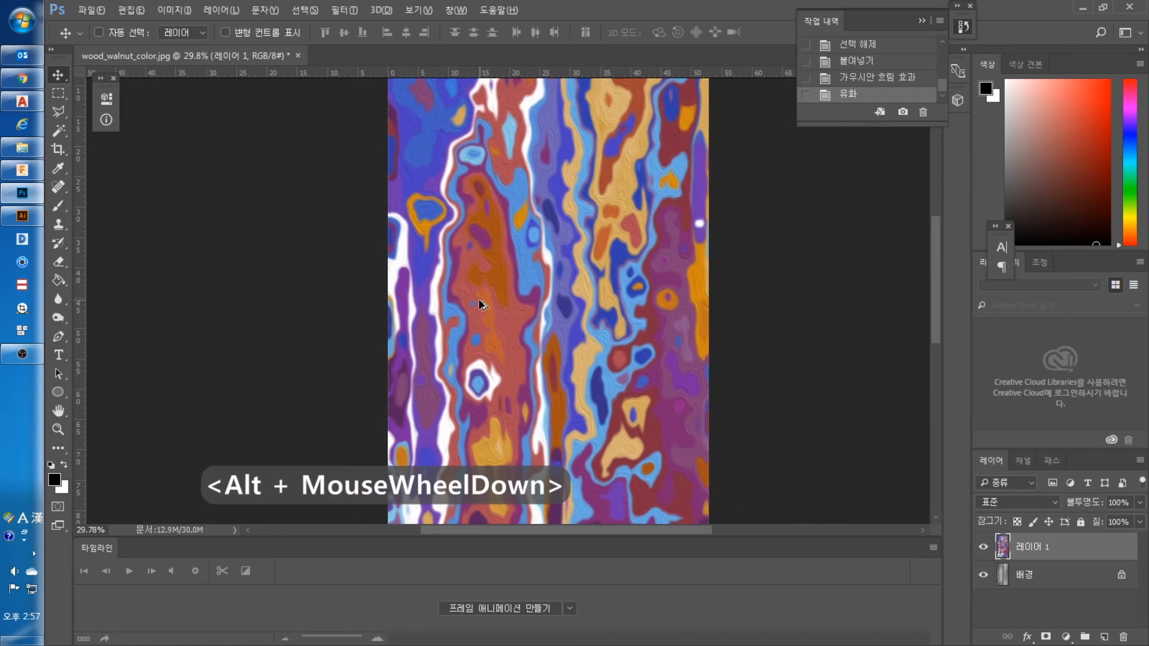
pyautogui.hotkey('alt', 'shift')
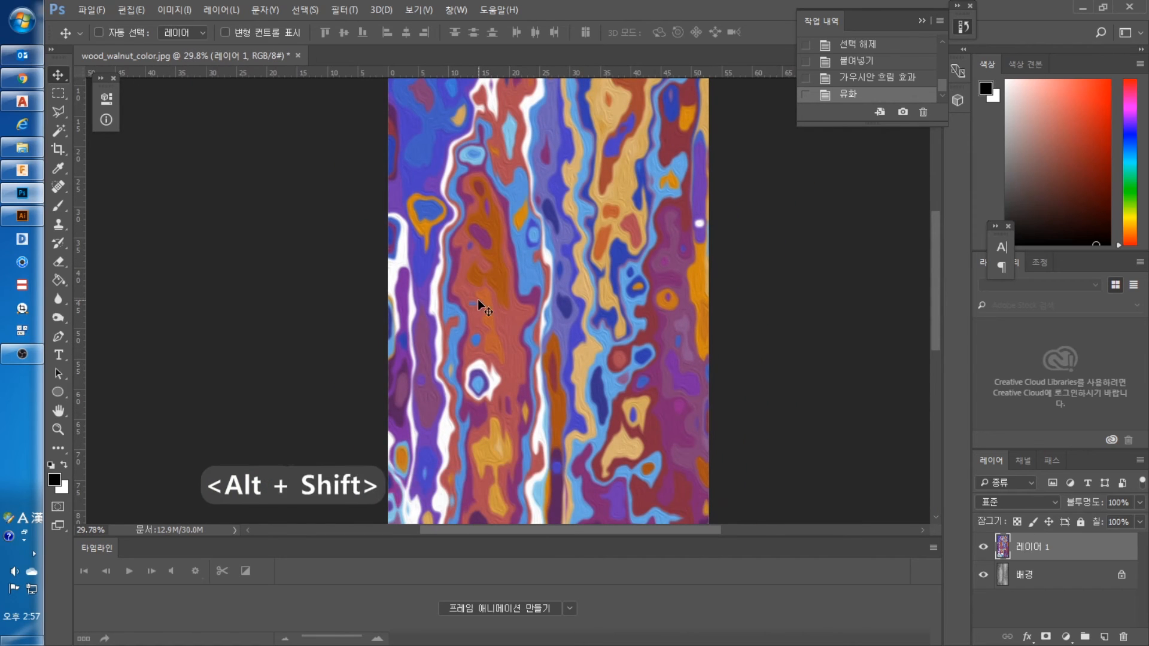
pyautogui.press('Escape')
pyautogui.keyDown('alt'); pyautogui.scroll(-2, 462, 204); pyautogui.keyUp('alt')
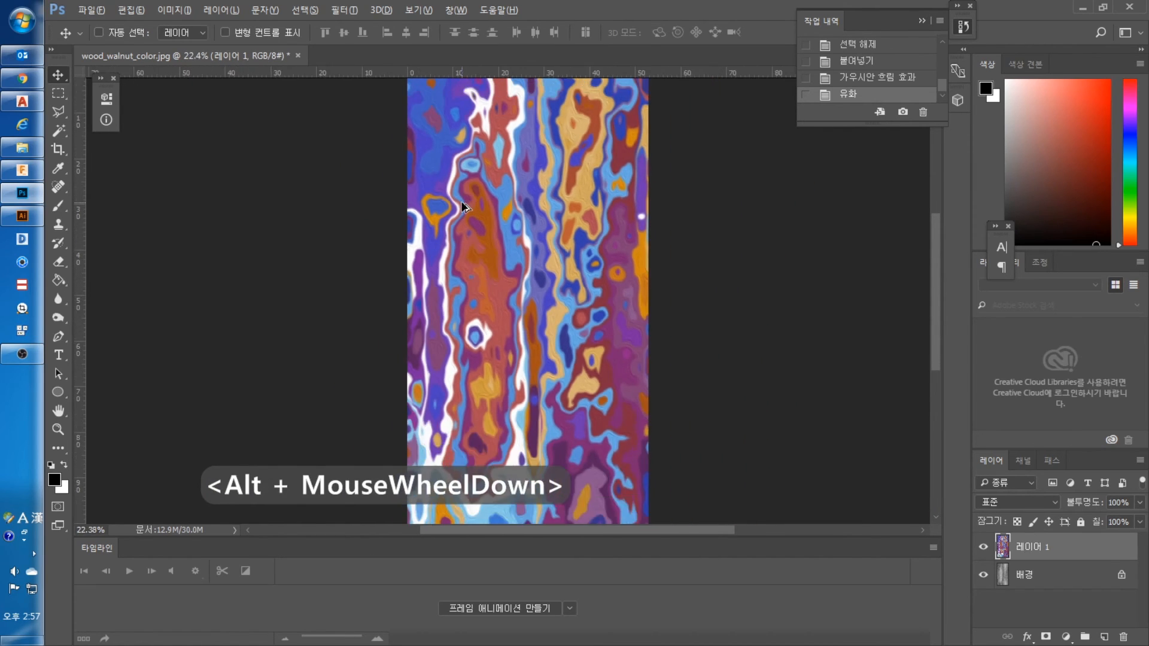
pyautogui.keyDown('alt'); pyautogui.scroll(-1, 472, 257); pyautogui.keyUp('alt')
# Start saving the texture under a new name, with JPEG as the file format.
pyautogui.hotkey('ctrl', 'shift', 's')
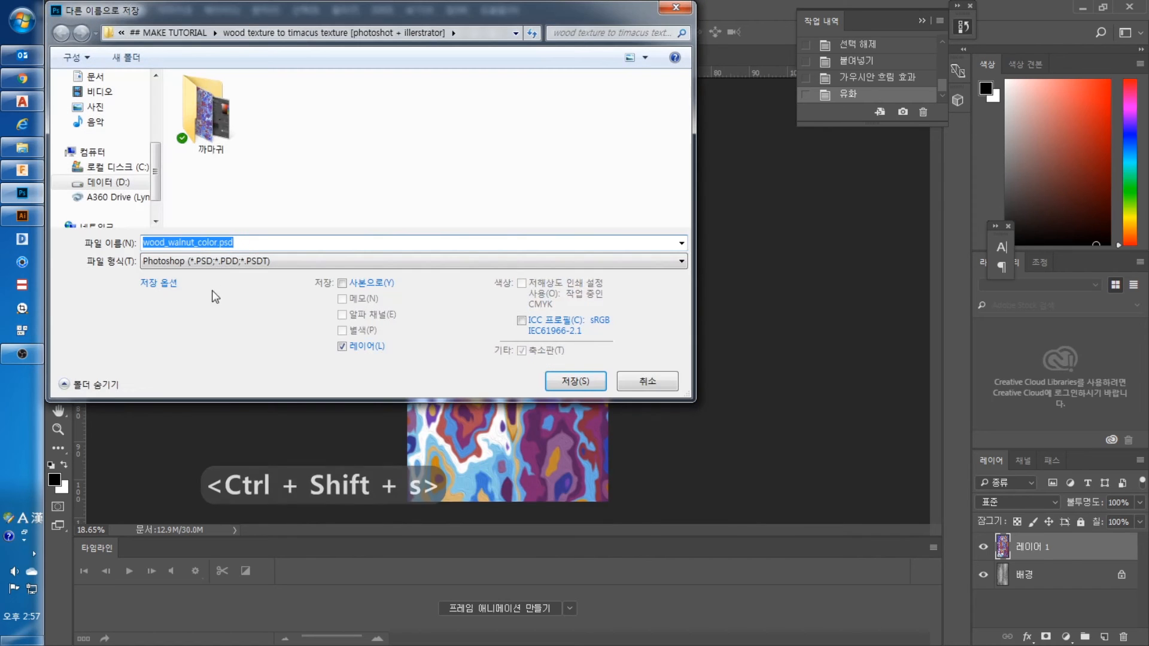
pyautogui.click(230, 265)
pyautogui.press('Return')
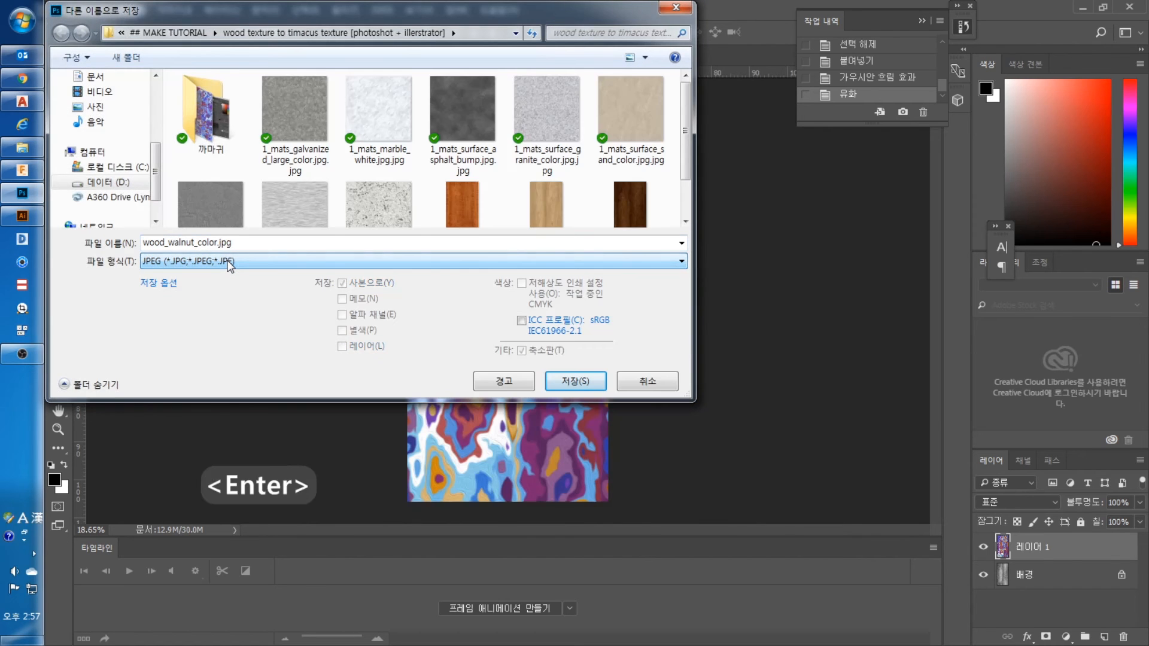
pyautogui.click(229, 265)
pyautogui.press('Down')
pyautogui.press('Return')
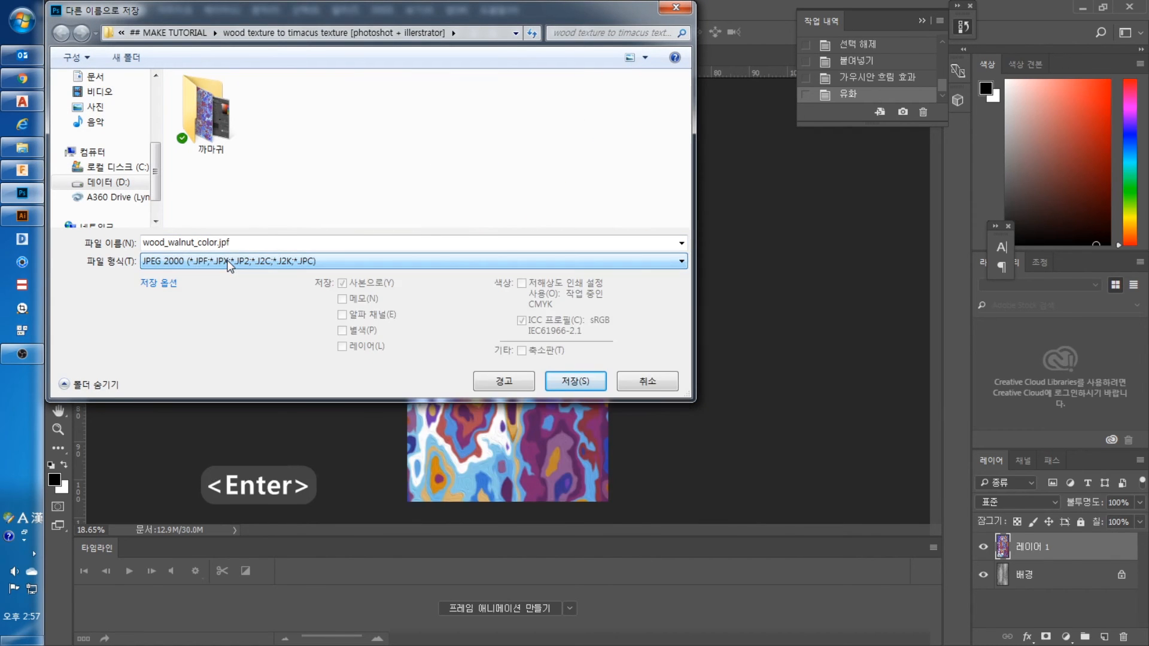
pyautogui.click(234, 266)
pyautogui.press('Down')
pyautogui.press('Return')
pyautogui.click(242, 245)
pyautogui.click(233, 264)
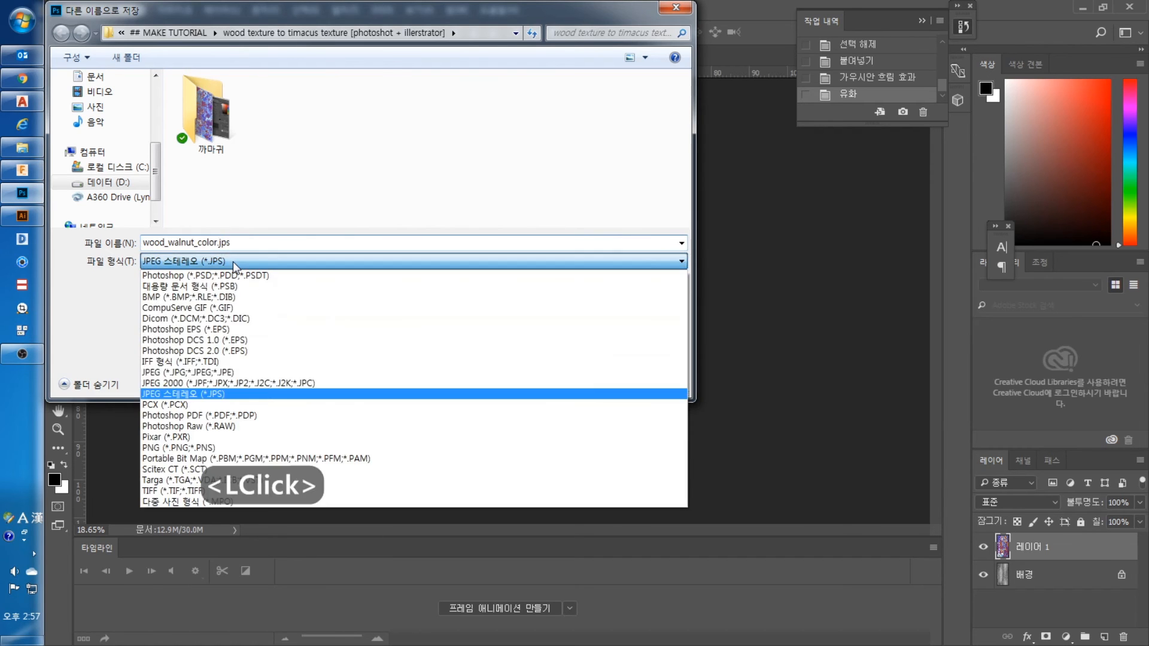
pyautogui.press('Up')
pyautogui.press('Up')
pyautogui.press('Return')
pyautogui.click(242, 245)
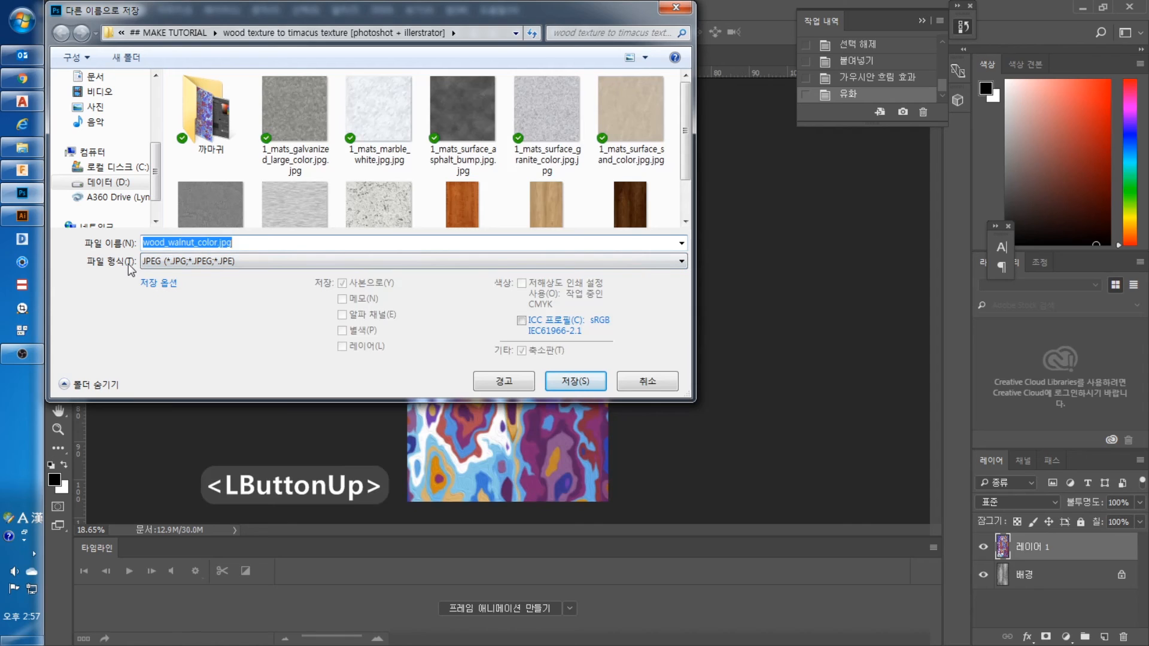
# Name the file timascus1 and save the JPEG copy.
pyautogui.write('ri')
pyautogui.press('BackSpace')
pyautogui.press('BackSpace')
pyautogui.write('timascus')
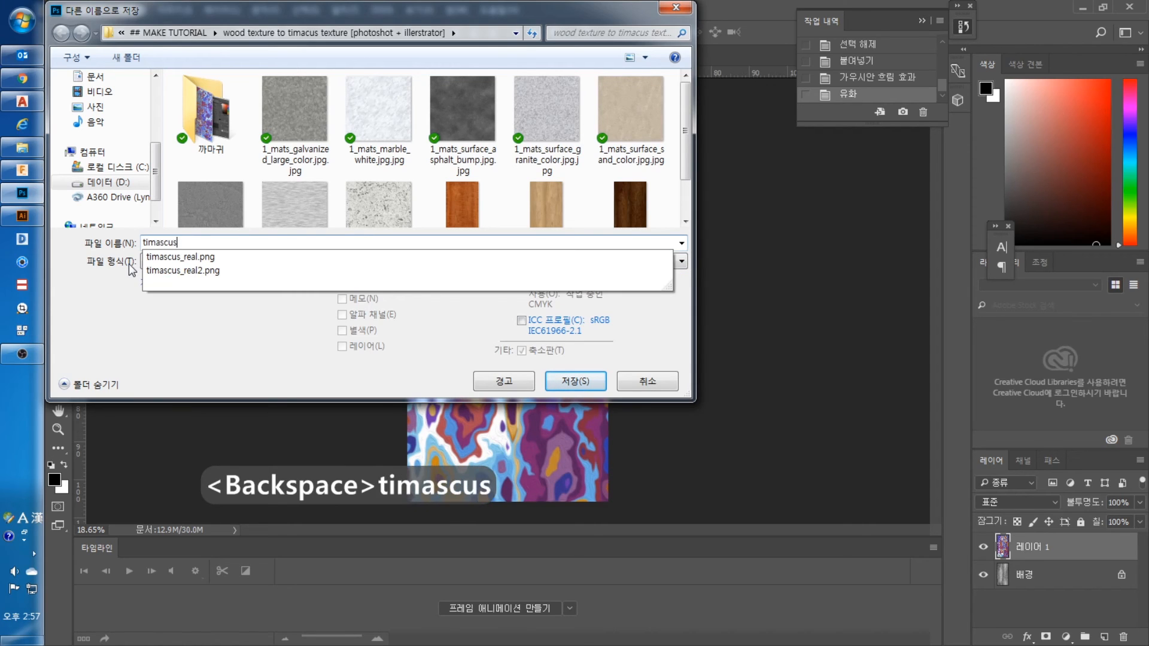
pyautogui.write('1')
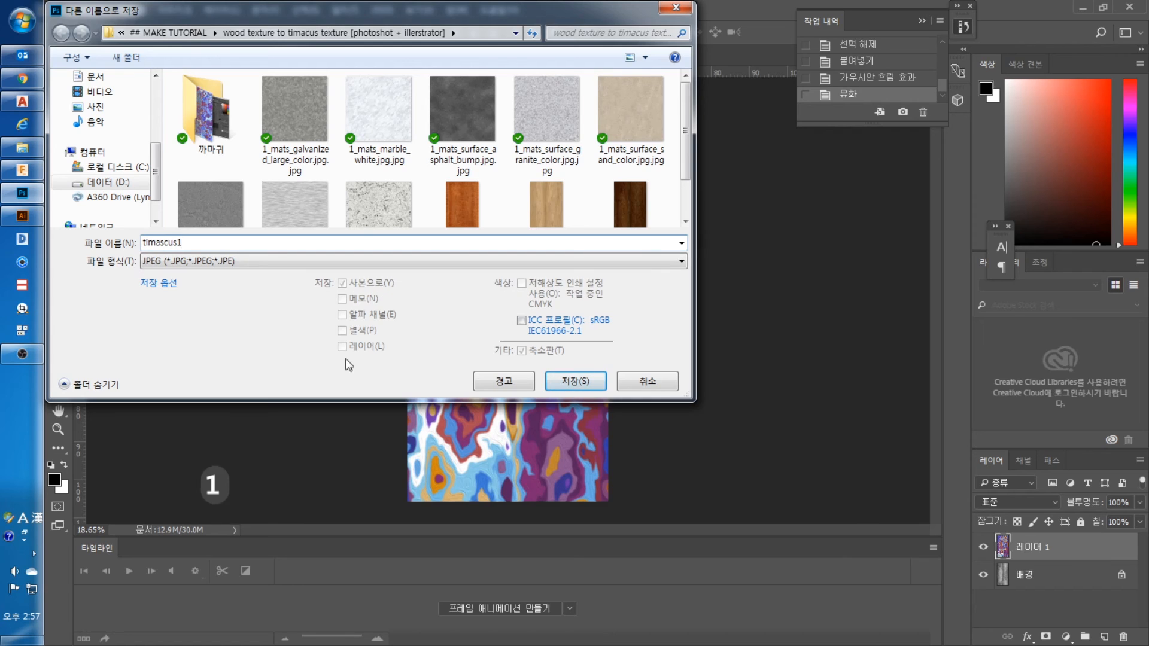
pyautogui.click(572, 382)
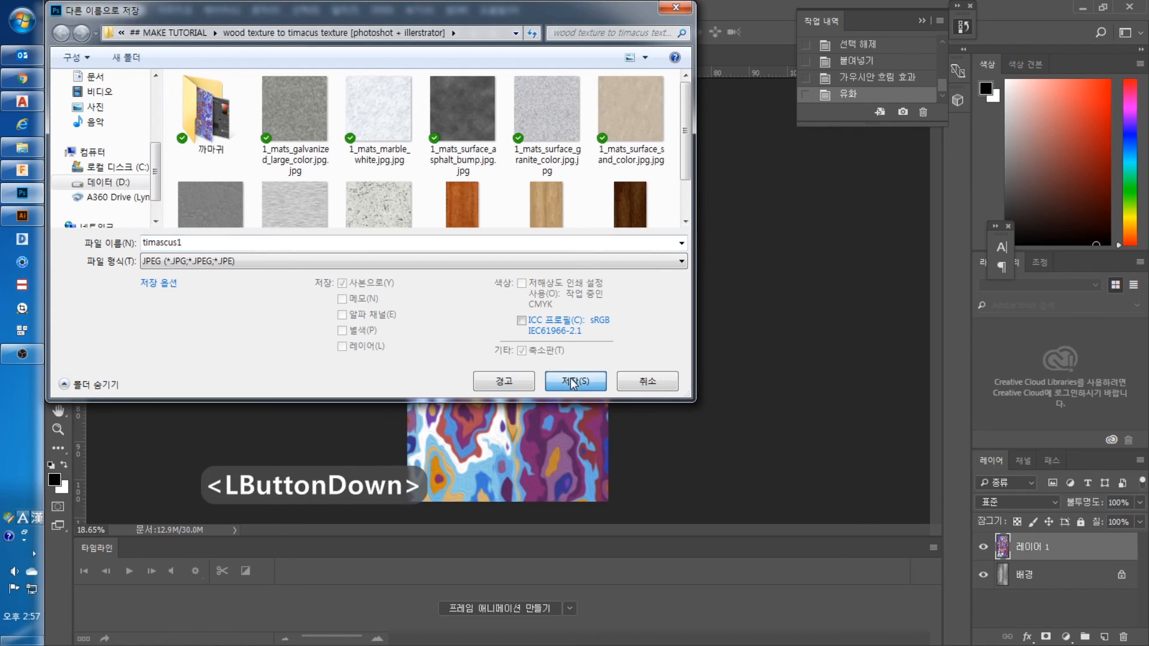
pyautogui.click(648, 189)
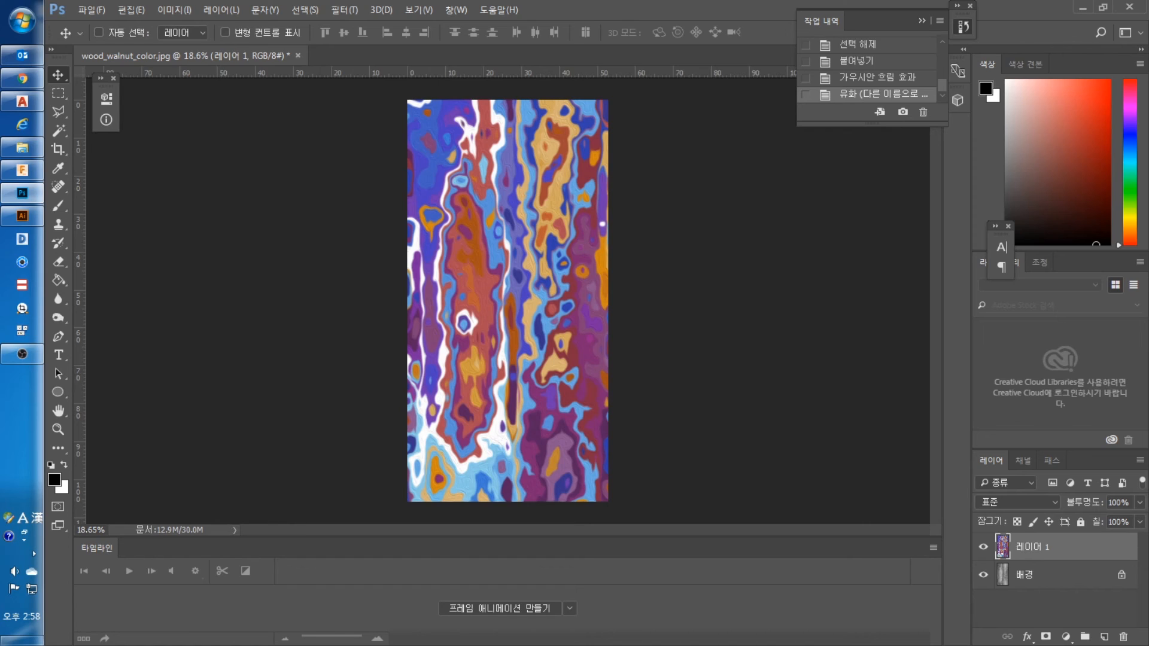
# Open 1_mats_marble_white.jpg.jpg as a separate document and hide its guides.
pyautogui.click(38, 358)
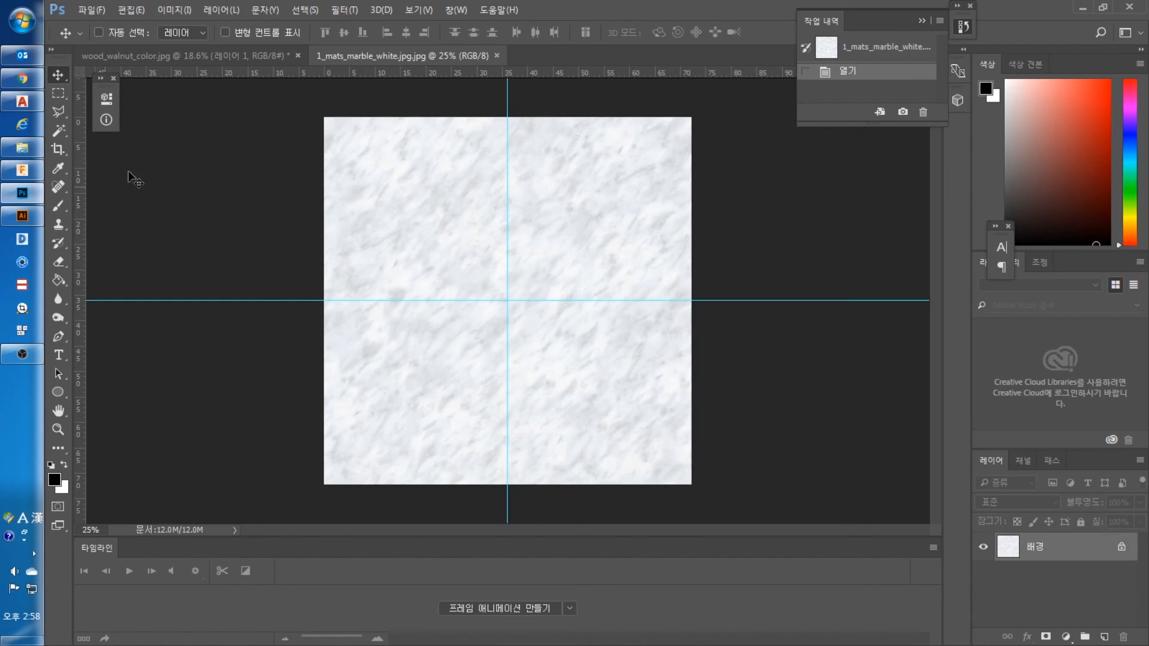
pyautogui.click(24, 149)
pyautogui.moveTo(574, 208); pyautogui.dragTo(0, 173)
pyautogui.click(383, 56)
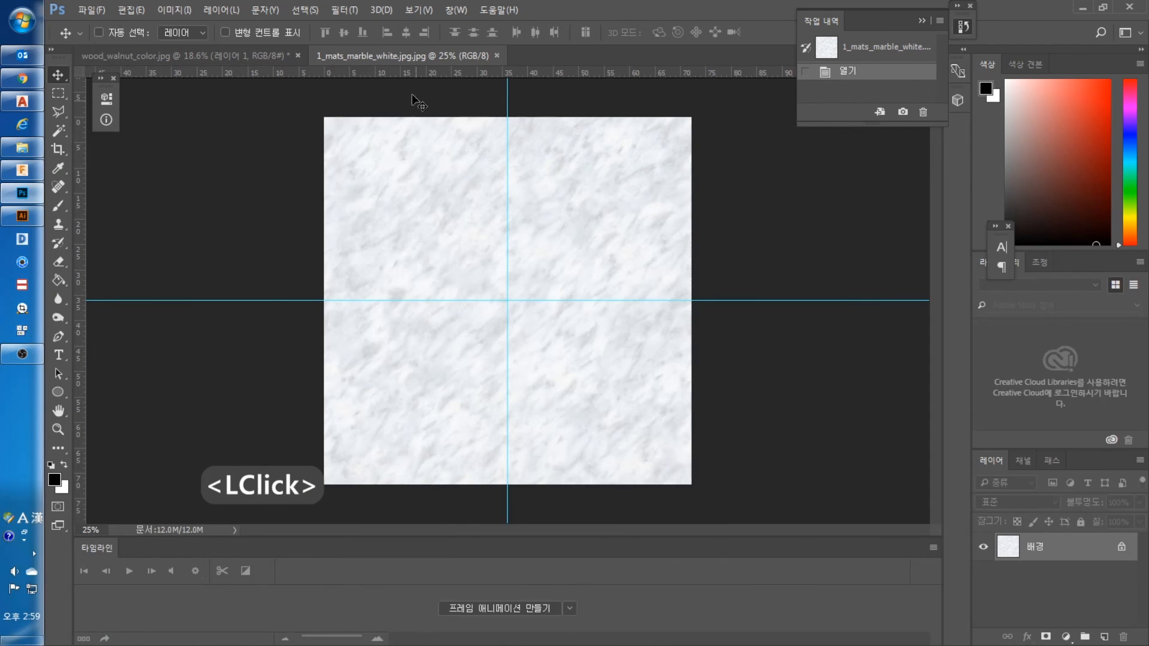
pyautogui.hotkey('ctrl', 'h')
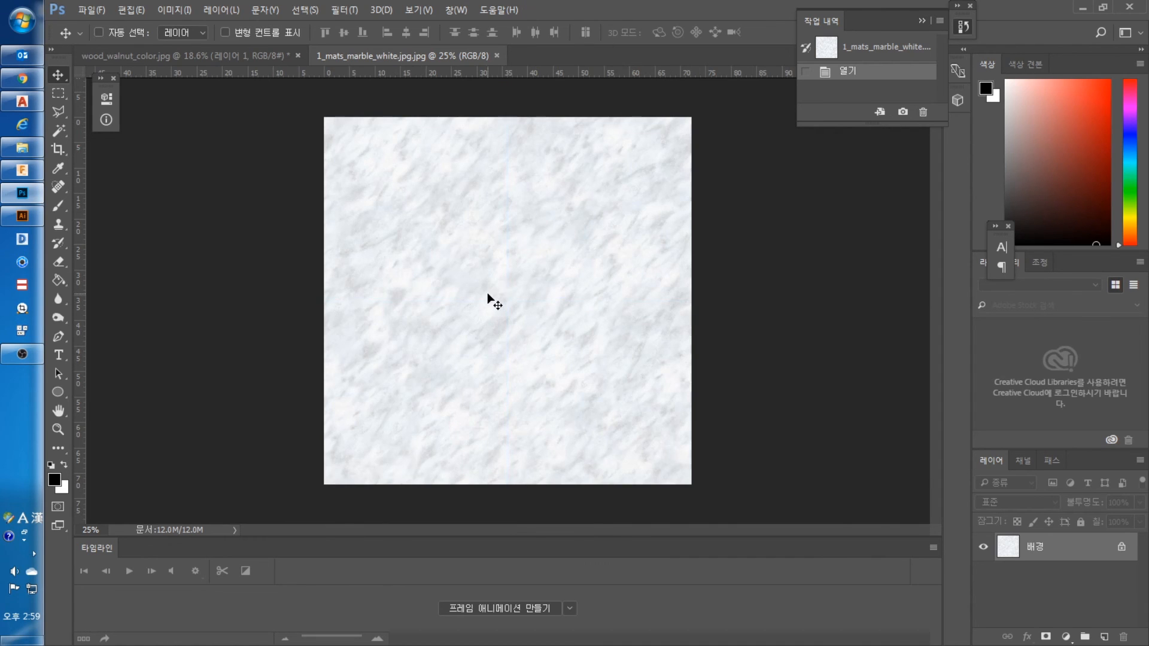
# Resize the marble image to 3000 pixels.
pyautogui.hotkey('ctrl', 'alt', 'i')
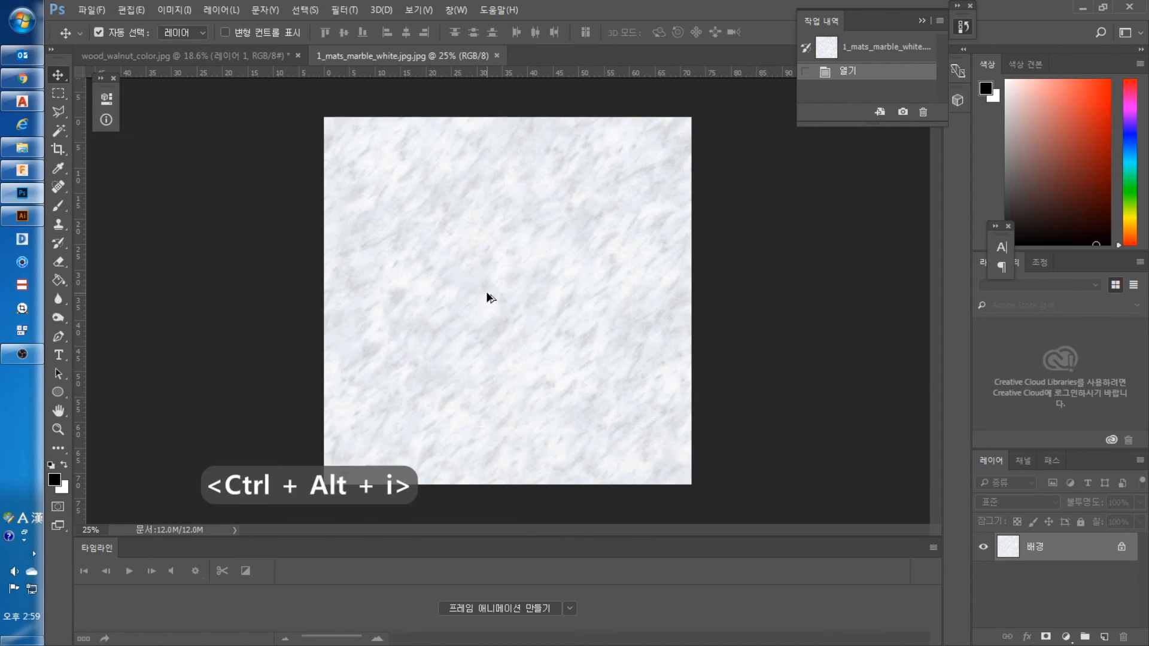
pyautogui.click(729, 234)
pyautogui.click(700, 259)
pyautogui.write('3000')
pyautogui.click(647, 273)
pyautogui.click(601, 342)
pyautogui.scroll(-3, 507, 299)
# Convert the marble image to black and white and strengthen its contrast with Levels.
pyautogui.click(174, 9)
pyautogui.click(398, 228)
pyautogui.press('Return')
pyautogui.hotkey('ctrl', 'l')
pyautogui.moveTo(622, 298); pyautogui.dragTo(789, 299)
pyautogui.click(884, 162)
pyautogui.scroll(5, 452, 216)
pyautogui.scroll(-3, 452, 217)
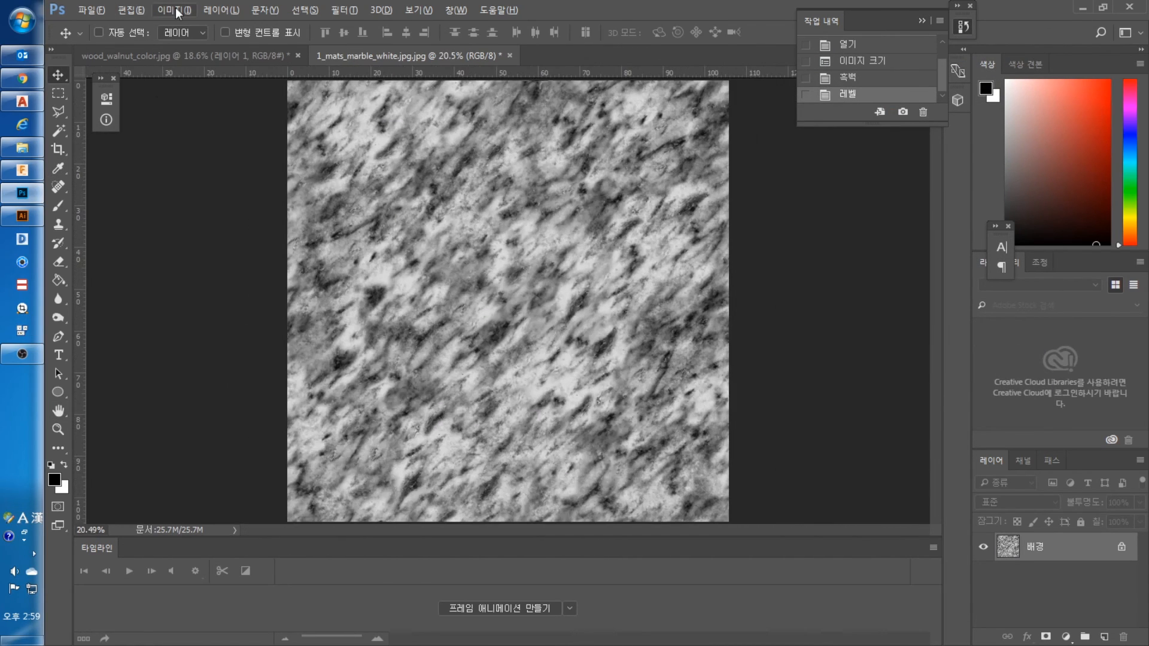
# Posterize the grayscale marble, adjusting the number of levels against the zoomed preview.
pyautogui.click(174, 10)
pyautogui.moveTo(179, 45)
pyautogui.click(344, 187)
pyautogui.keyDown('ctrl'); pyautogui.click(345, 216); pyautogui.keyUp('ctrl')
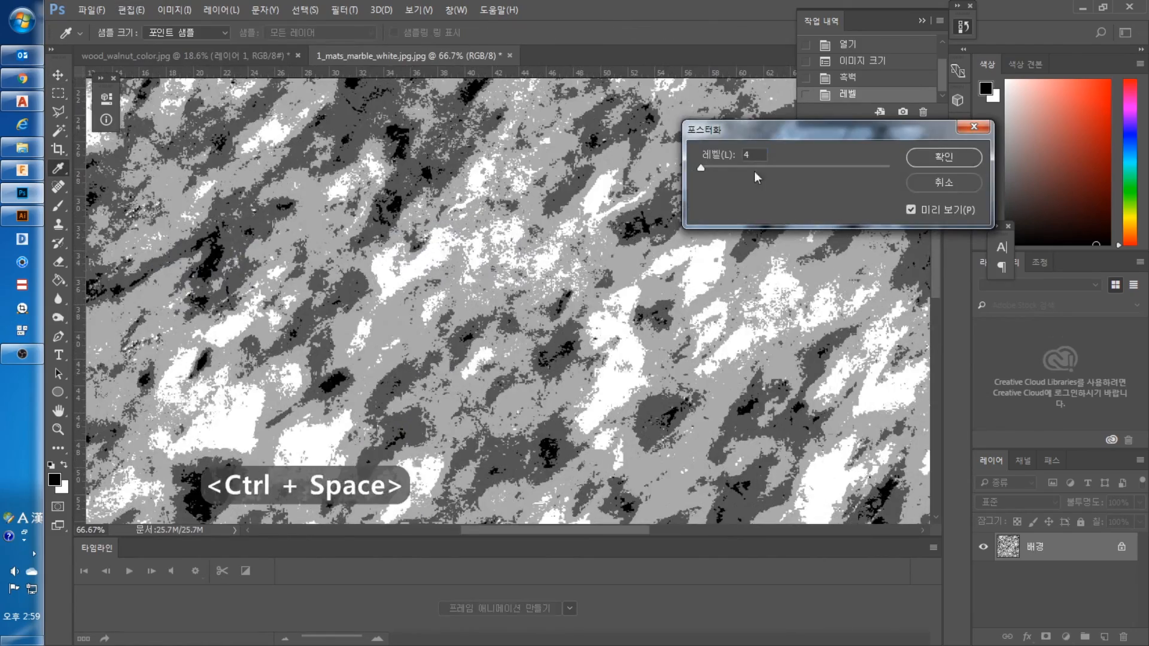
pyautogui.click(737, 170)
pyautogui.moveTo(400, 182); pyautogui.dragTo(366, 182)
pyautogui.moveTo(737, 170); pyautogui.dragTo(734, 171)
pyautogui.moveTo(418, 201); pyautogui.dragTo(386, 202)
pyautogui.moveTo(727, 170); pyautogui.dragTo(716, 170)
pyautogui.press('Return')
# Try the Median filter with a 55-pixel radius on the posterized marble and undo it.
pyautogui.click(344, 10)
pyautogui.moveTo(363, 157)
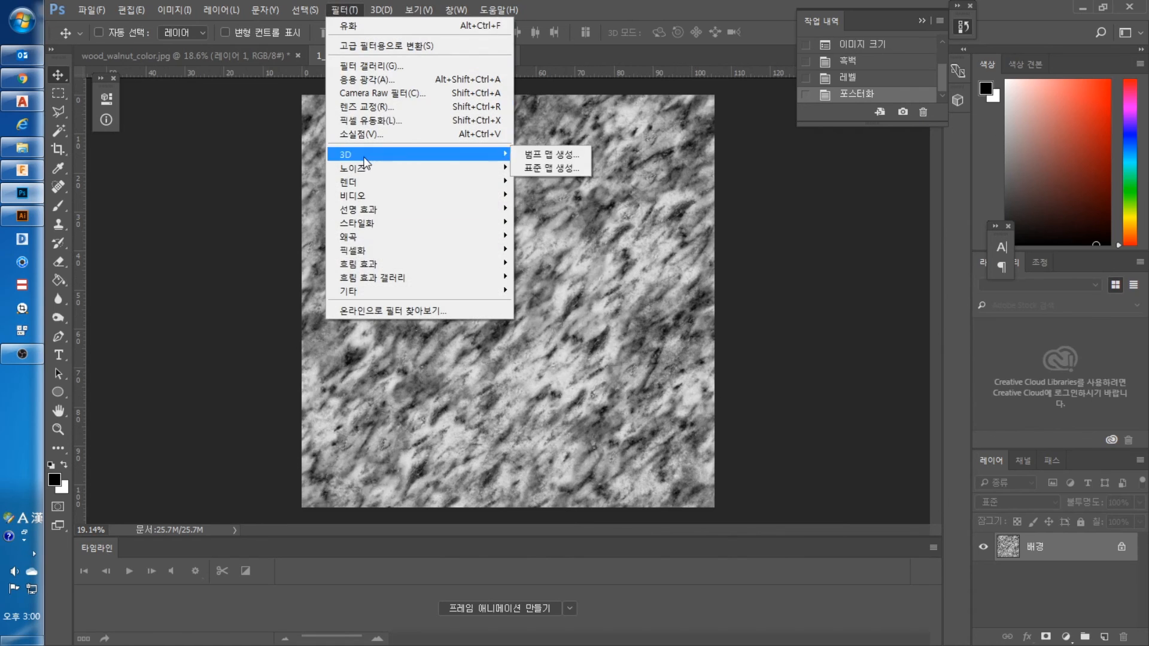
pyautogui.click(541, 223)
pyautogui.moveTo(440, 218); pyautogui.dragTo(521, 218)
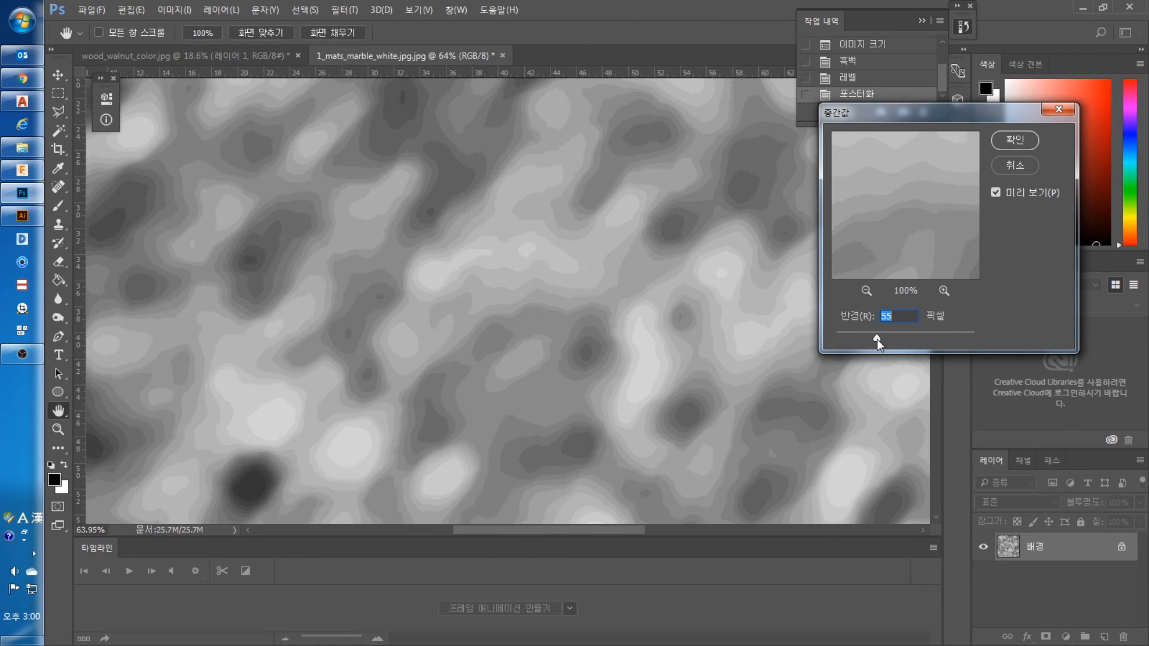
pyautogui.click(869, 338)
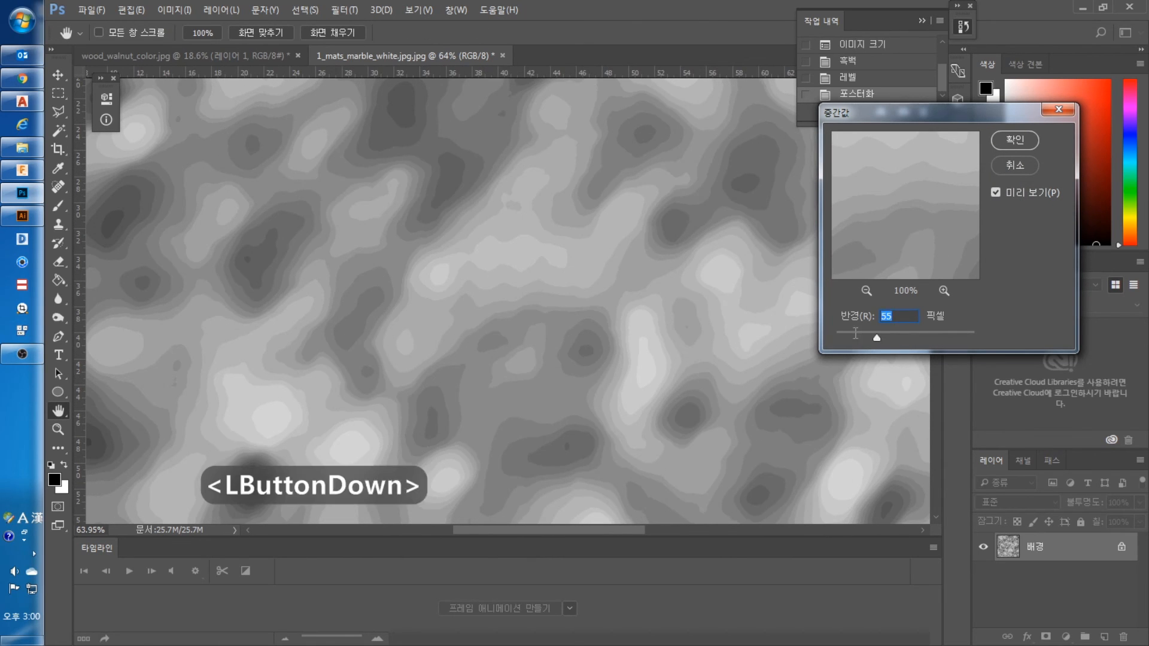
pyautogui.hotkey('ctrl', 'z')
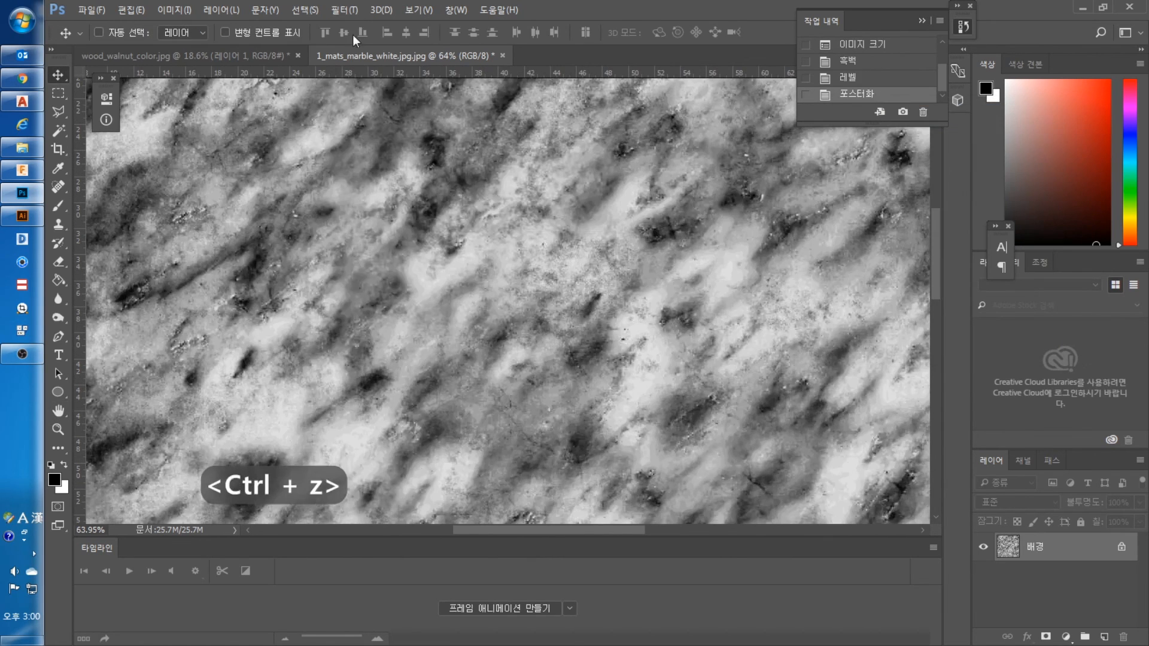
# Apply the Median filter with a 45-pixel radius to the posterized marble.
pyautogui.click(344, 9)
pyautogui.moveTo(371, 168)
pyautogui.click(542, 223)
pyautogui.write('45')
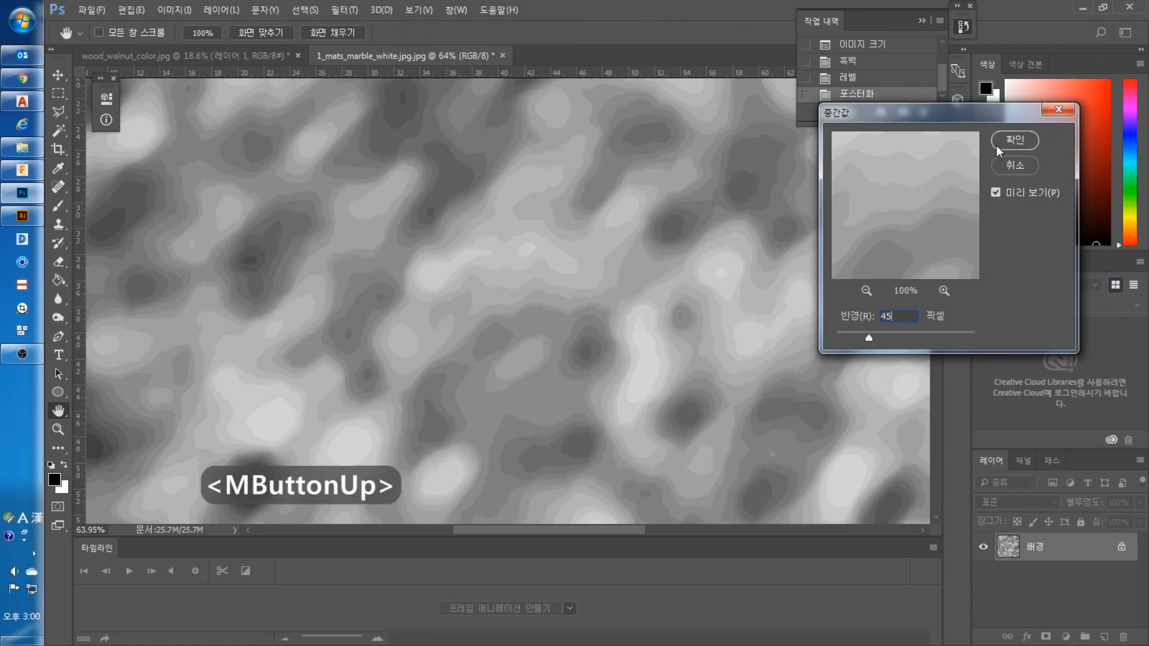
pyautogui.click(1005, 142)
# Copy the whole smoothed marble image, switch to Illustrator and paste it into a new document.
pyautogui.scroll(-8, 380, 106)
pyautogui.hotkey('ctrl', 'a')
pyautogui.hotkey('ctrl', 'c')
pyautogui.click(22, 216)
pyautogui.click(162, 275)
pyautogui.scroll(-2, 161, 274)
pyautogui.click(91, 10)
pyautogui.click(105, 28)
pyautogui.hotkey('ctrl', 'v')
pyautogui.scroll(-3, 483, 322)
pyautogui.scroll(2, 357, 305)
# Trace the pasted marble image in grayscale mode with 30 grays.
pyautogui.click(853, 227)
pyautogui.click(154, 226)
pyautogui.moveTo(302, 210); pyautogui.dragTo(154, 225)
pyautogui.click(444, 331)
pyautogui.click(817, 259)
pyautogui.moveTo(850, 267); pyautogui.dragTo(830, 266)
pyautogui.click(764, 344)
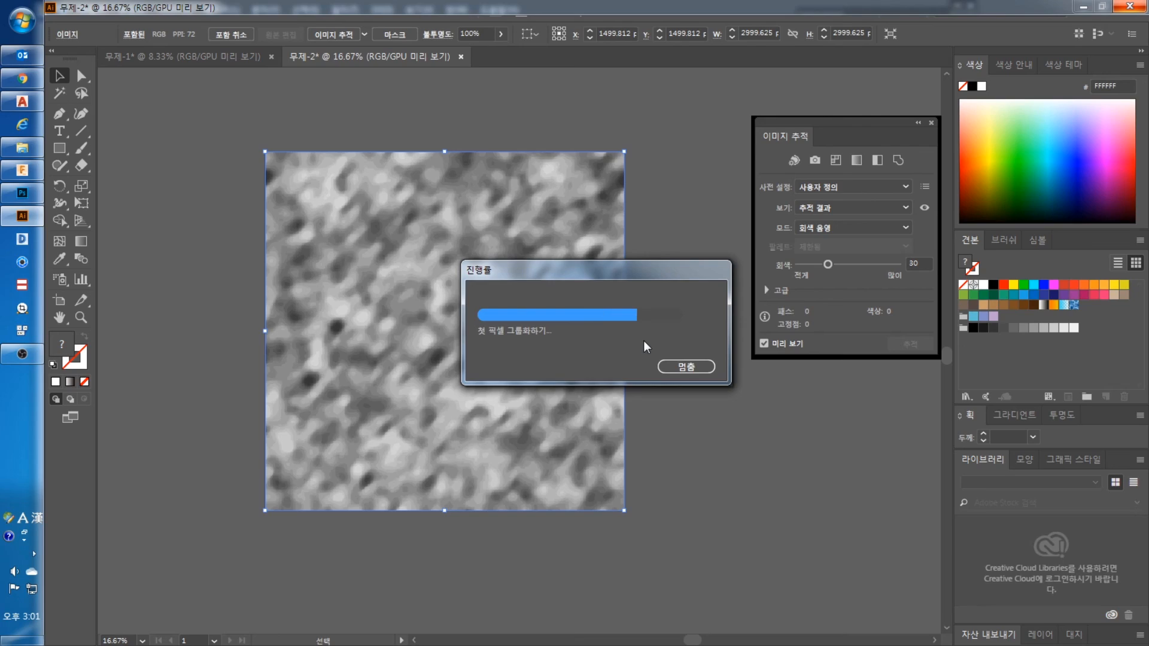
# Expand the traced marble image into editable vector shapes.
pyautogui.hotkey('ctrl', 'space')
pyautogui.moveTo(433, 273)
pyautogui.mouseDown()
pyautogui.moveTo(539, 456)
pyautogui.moveTo(487, 292)
pyautogui.moveTo(439, 269)
pyautogui.mouseUp()
pyautogui.click(419, 34)
pyautogui.hotkey('ctrl', 'space')
pyautogui.moveTo(357, 266)
pyautogui.mouseDown()
pyautogui.moveTo(419, 266)
pyautogui.moveTo(359, 267)
pyautogui.mouseUp()
# Deselect the marble artwork and place timascus_real.png beside it in the document.
pyautogui.click(251, 251)
pyautogui.click(22, 149)
pyautogui.moveTo(2, 277)
pyautogui.mouseDown()
pyautogui.moveTo(195, 277)
pyautogui.moveTo(286, 347)
pyautogui.mouseUp()
# Trace the placed Timascus image in color mode with a limited palette of 15 colors and expand it into vector shapes.
pyautogui.click(837, 228)
pyautogui.click(820, 245)
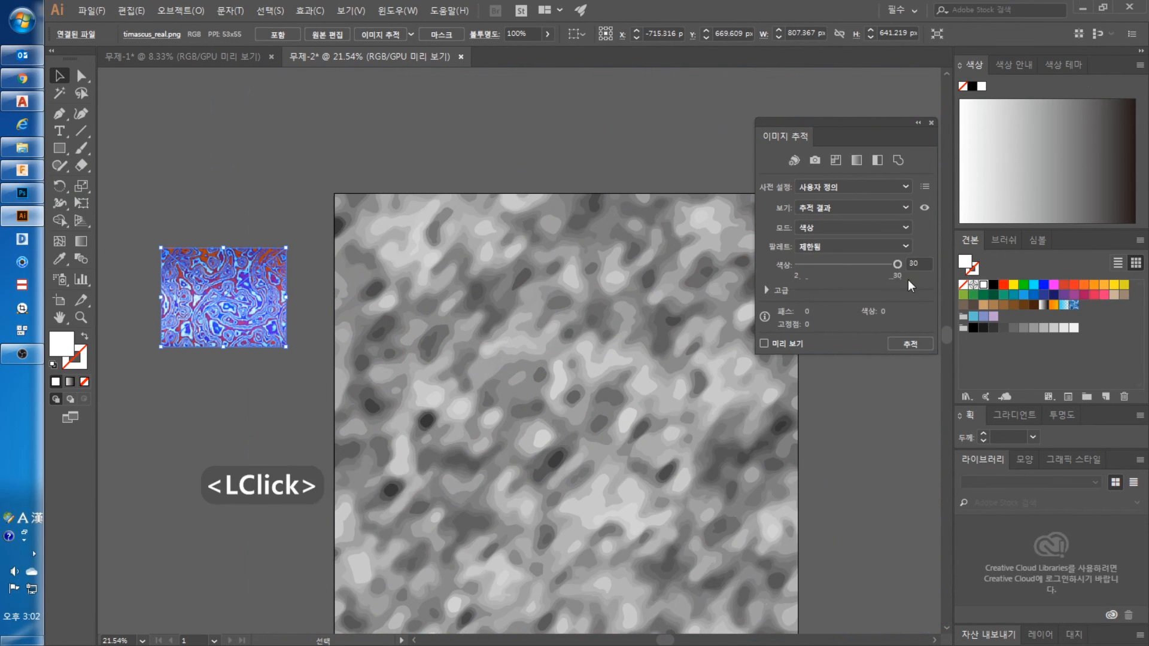
pyautogui.click(764, 343)
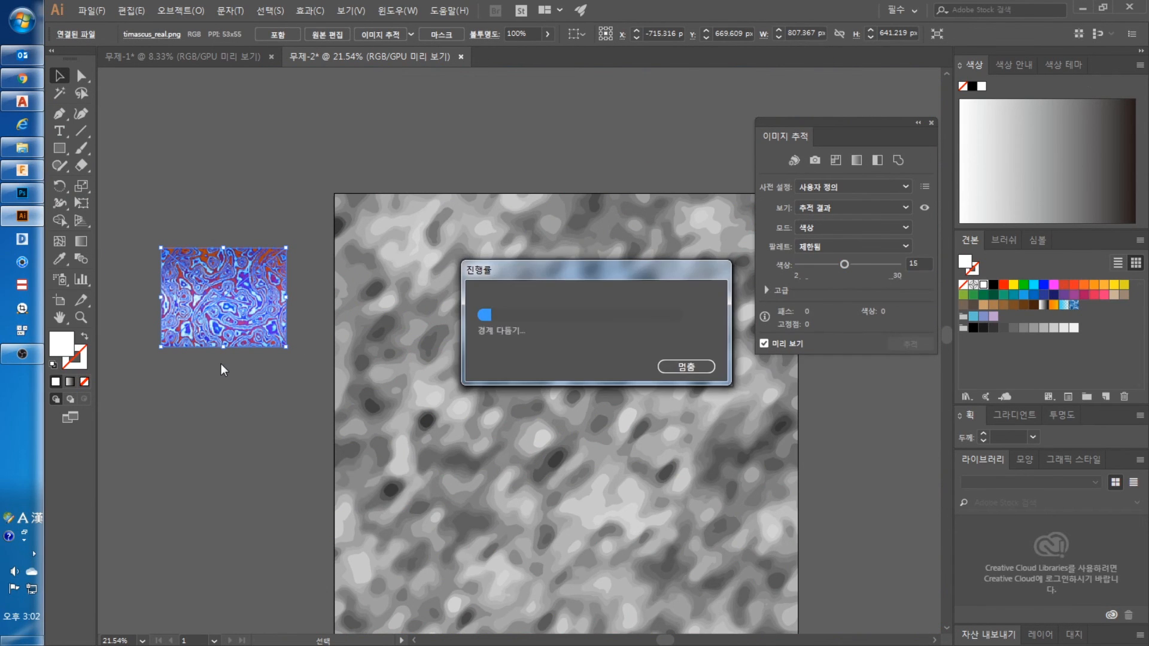
pyautogui.click(413, 32)
pyautogui.hscroll(-1, 185, 333)
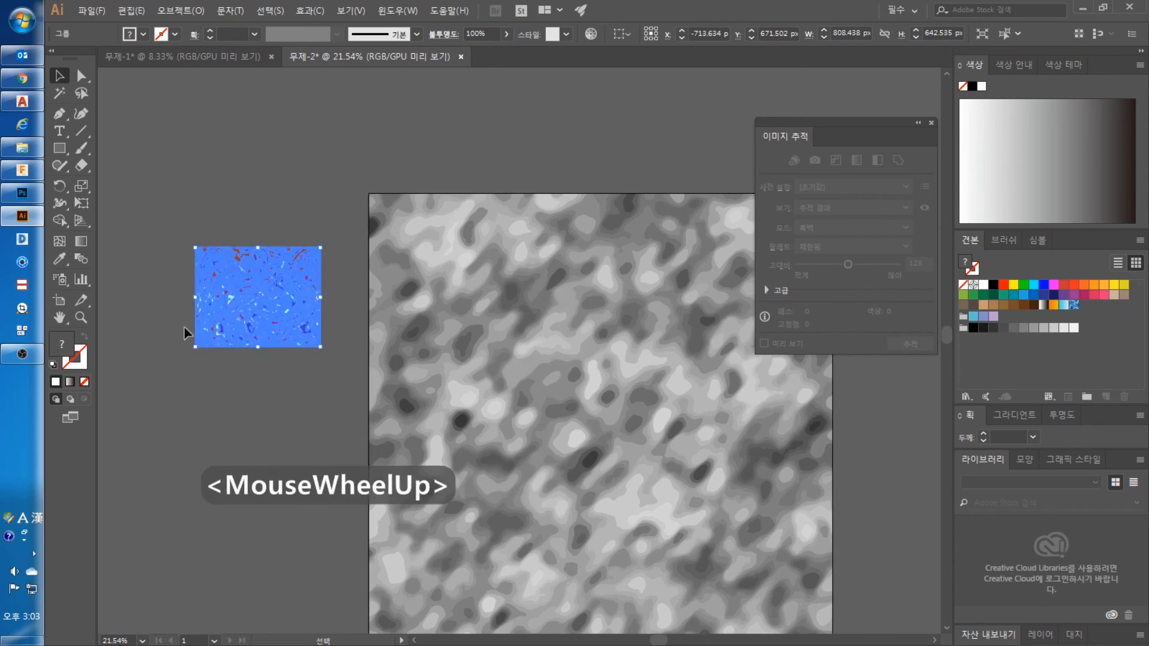
# Create a new swatch color group from the colors of the selected vectorized Timascus image.
pyautogui.scroll(3, 185, 333)
pyautogui.scroll(-1, 296, 336)
pyautogui.click(1086, 396)
pyautogui.press('Return')
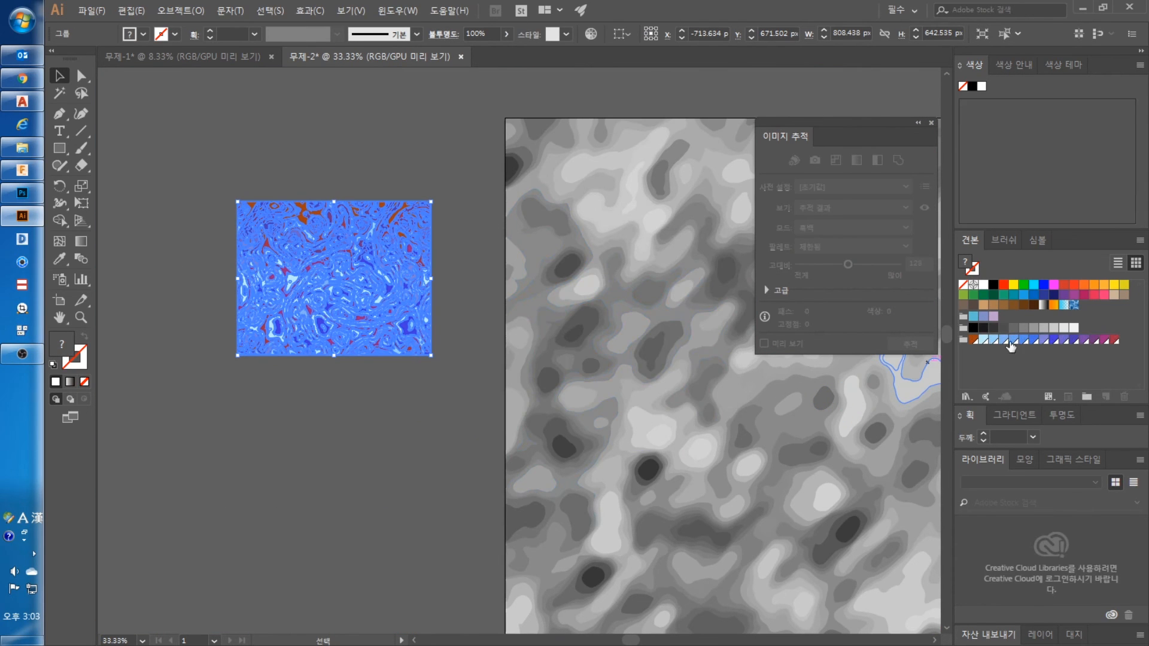
# Recolor the expanded grayscale marble artwork with the new Timascus color group.
pyautogui.click(964, 339)
pyautogui.scroll(-5, 505, 219)
pyautogui.moveTo(498, 185); pyautogui.dragTo(690, 416)
pyautogui.scroll(4, 616, 249)
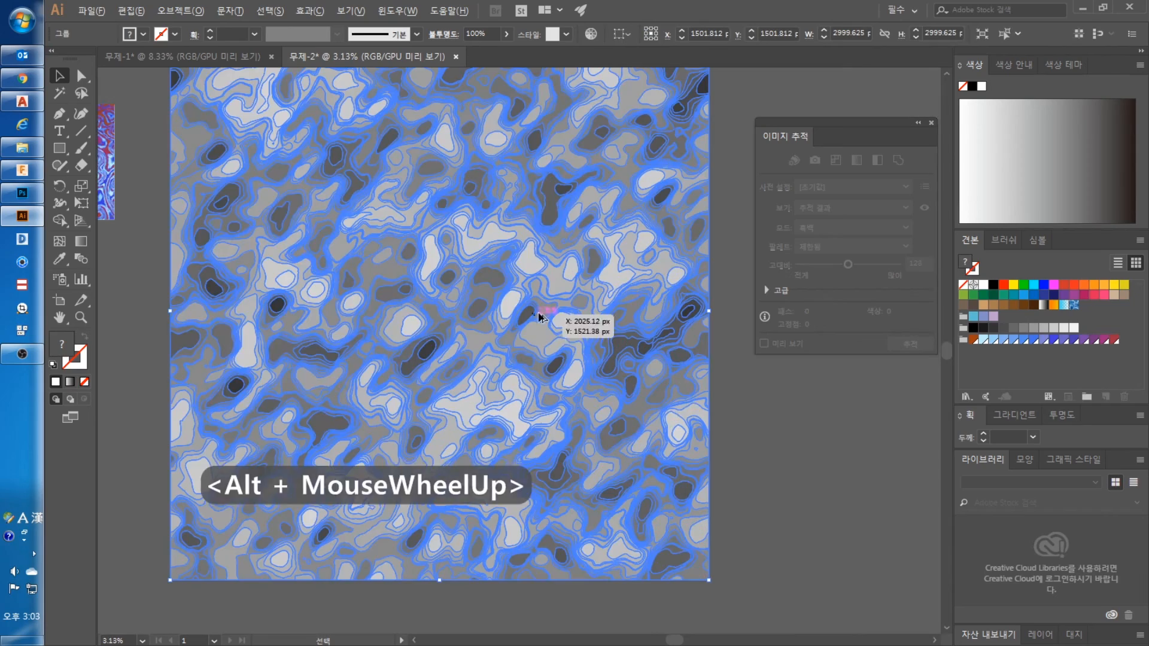
pyautogui.click(92, 11)
pyautogui.moveTo(154, 319)
pyautogui.click(393, 334)
pyautogui.click(644, 190)
pyautogui.click(629, 511)
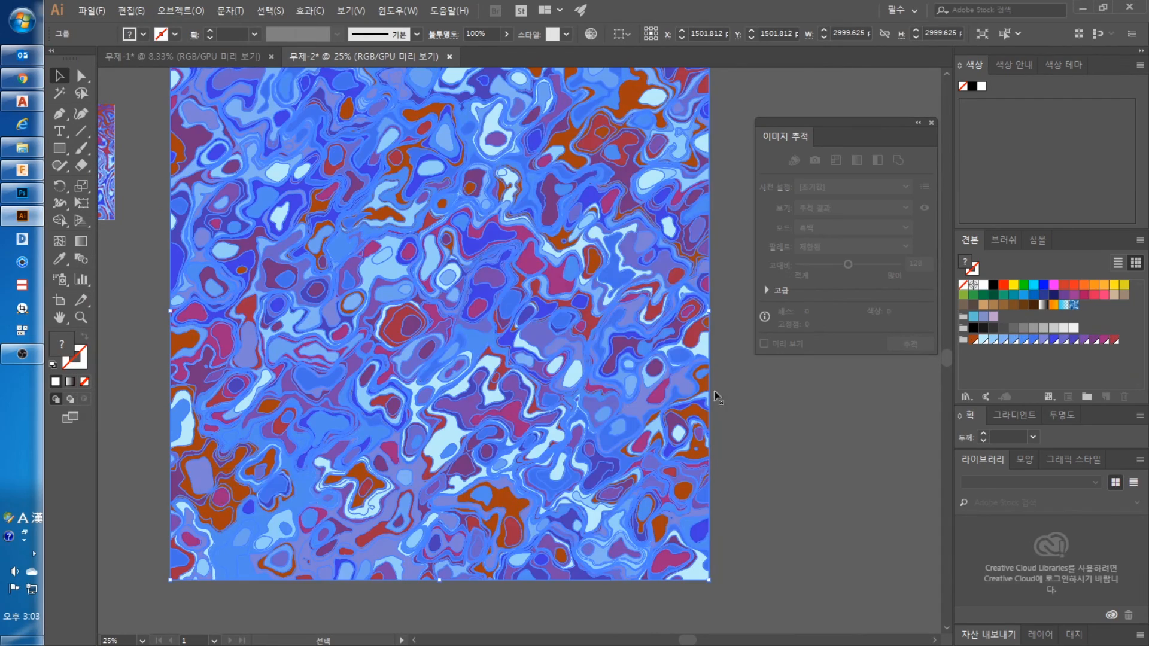
# Deselect the artwork and change the color group's lightest blue global swatch to white.
pyautogui.click(716, 394)
pyautogui.scroll(1, 475, 510)
pyautogui.scroll(-1, 618, 457)
pyautogui.doubleClick(983, 339)
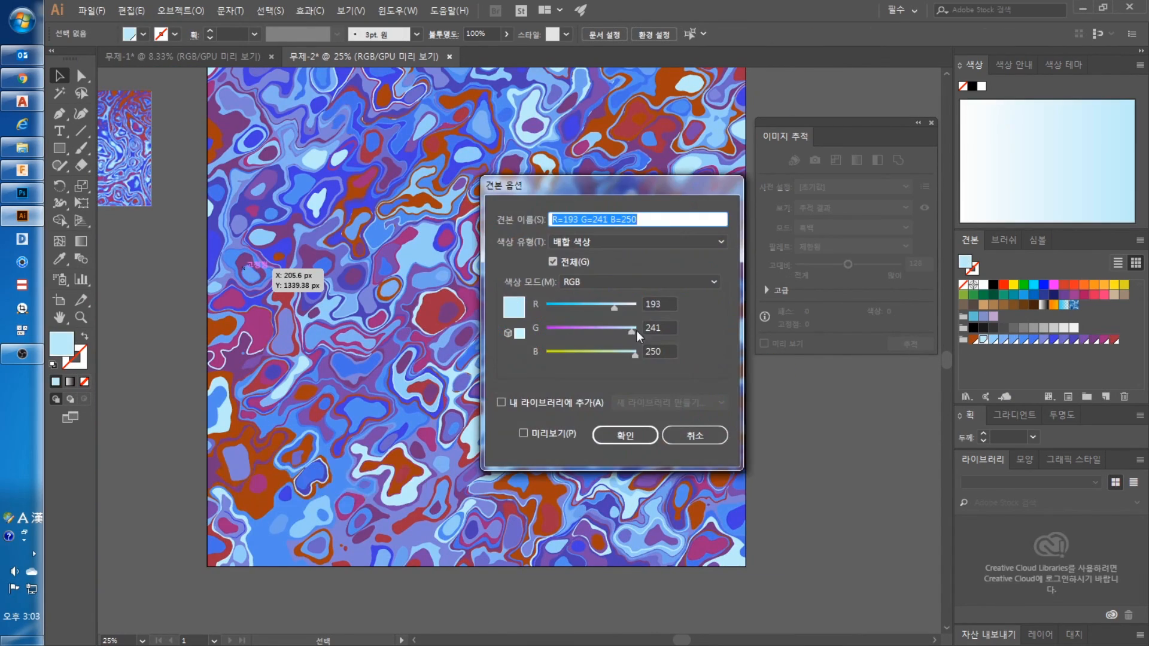
pyautogui.click(624, 435)
# Copy the recolored marble artwork and paste it as pixels into the marble image in Photoshop.
pyautogui.scroll(-2, 598, 404)
pyautogui.click(592, 401)
pyautogui.hotkey('ctrl', 'c')
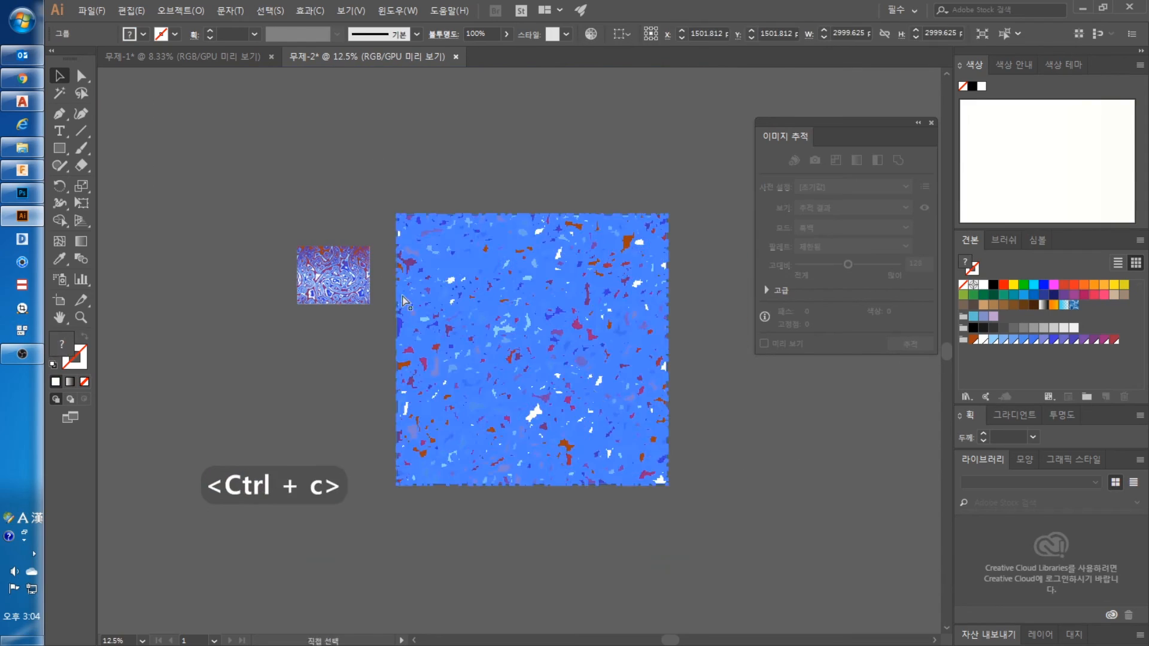
pyautogui.hotkey('alt', 'Tab')
pyautogui.hotkey('ctrl', 'd')
pyautogui.hotkey('ctrl', 'v')
pyautogui.press('Return')
# Save the recolored marble texture as a new JPEG file at maximum quality 12.
pyautogui.hotkey('ctrl', 'shift', 's')
pyautogui.click(277, 261)
pyautogui.press('Return')
pyautogui.click(462, 204)
pyautogui.click(575, 381)
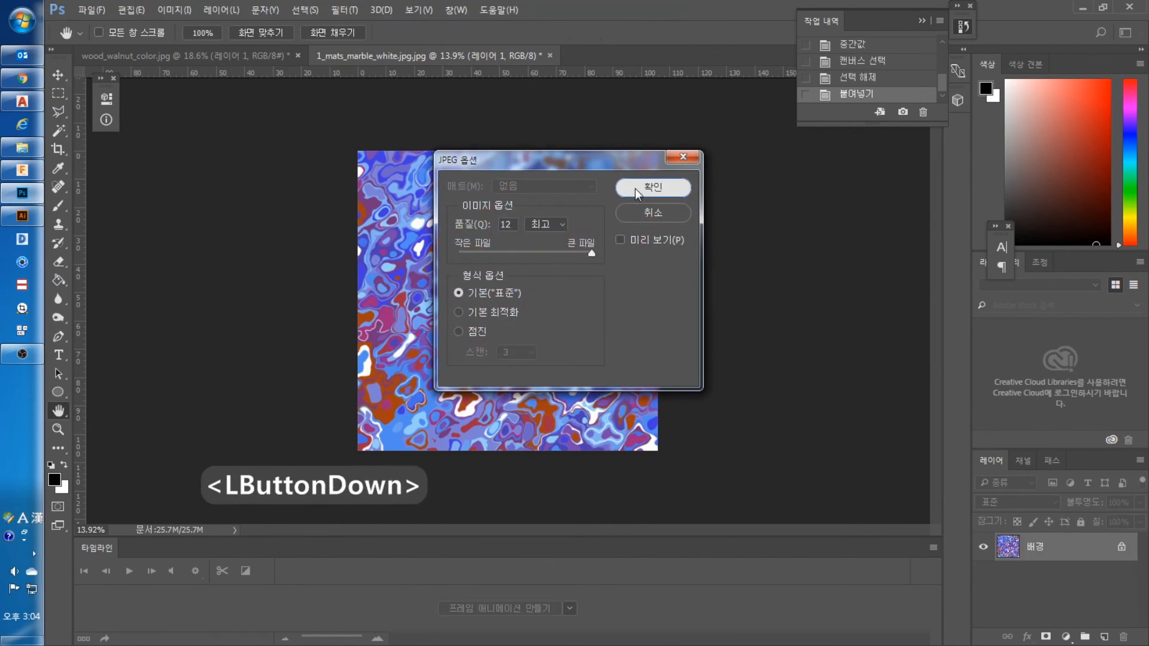
pyautogui.click(636, 190)
# Apply a Gaussian Blur filter to the pasted marble texture layer.
pyautogui.hotkey('ctrl', 'space')
pyautogui.scroll(-4, 541, 280)
pyautogui.click(343, 10)
pyautogui.moveTo(383, 264)
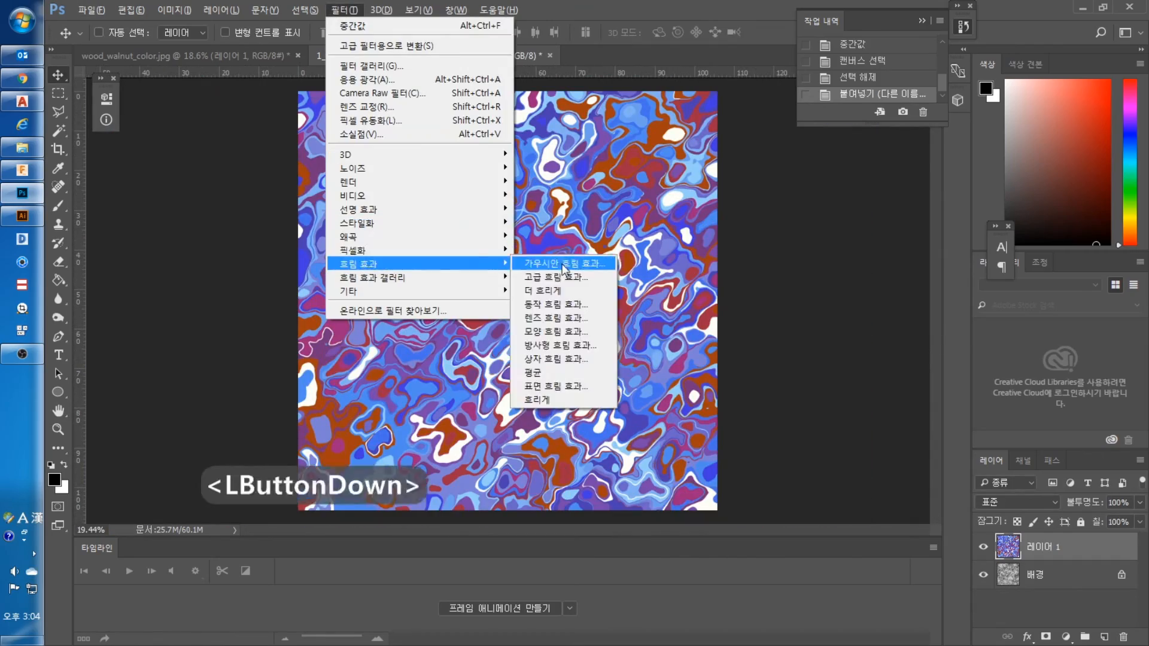
pyautogui.click(562, 265)
pyautogui.hotkey('ctrl', 'space')
pyautogui.click(1074, 125)
pyautogui.scroll(-5, 507, 301)
# Apply the Oil Paint filter to the blurred layer with a reduced brush scale.
pyautogui.click(344, 10)
pyautogui.moveTo(359, 222)
pyautogui.click(542, 291)
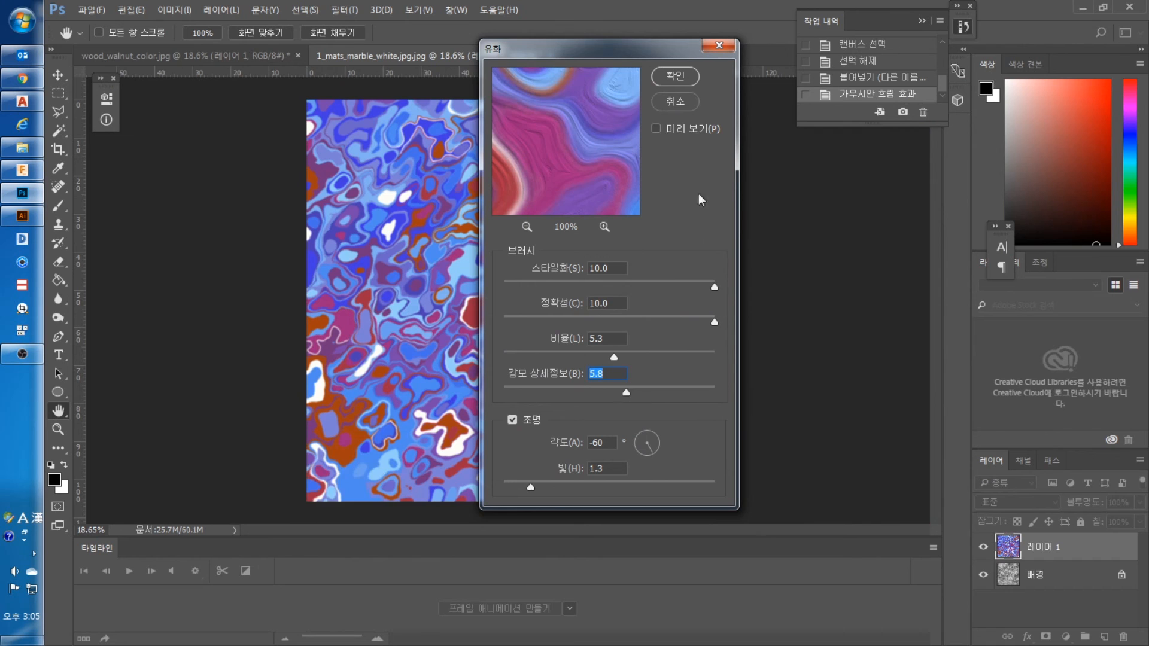
pyautogui.moveTo(614, 357)
pyautogui.mouseDown()
pyautogui.moveTo(769, 365)
pyautogui.moveTo(463, 369)
pyautogui.moveTo(564, 359)
pyautogui.mouseUp()
pyautogui.click(526, 227)
pyautogui.click(526, 227)
pyautogui.click(604, 227)
pyautogui.press('Return')
pyautogui.moveTo(508, 300)
pyautogui.mouseDown()
pyautogui.moveTo(585, 300)
pyautogui.moveTo(455, 300)
pyautogui.mouseUp()
# Save the oil-painted marble texture under another file name as a JPEG at maximum quality 12.
pyautogui.hotkey('ctrl', 'shift', 's')
pyautogui.click(328, 261)
pyautogui.click(311, 368)
pyautogui.click(575, 382)
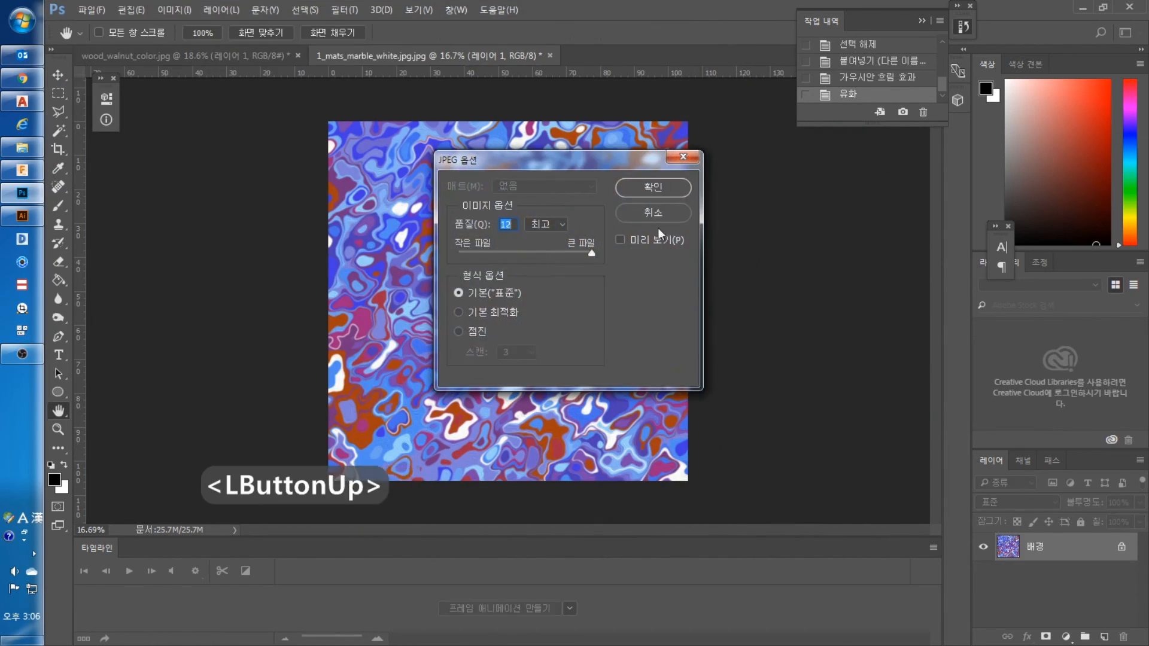
pyautogui.click(669, 191)
pyautogui.press('v')
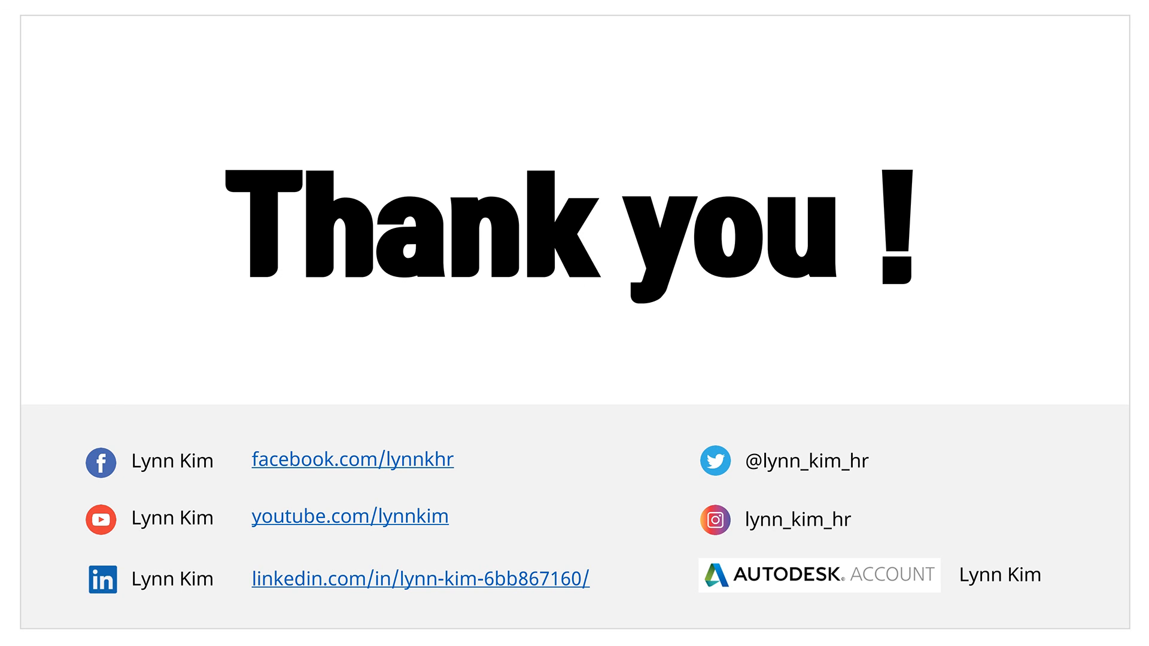